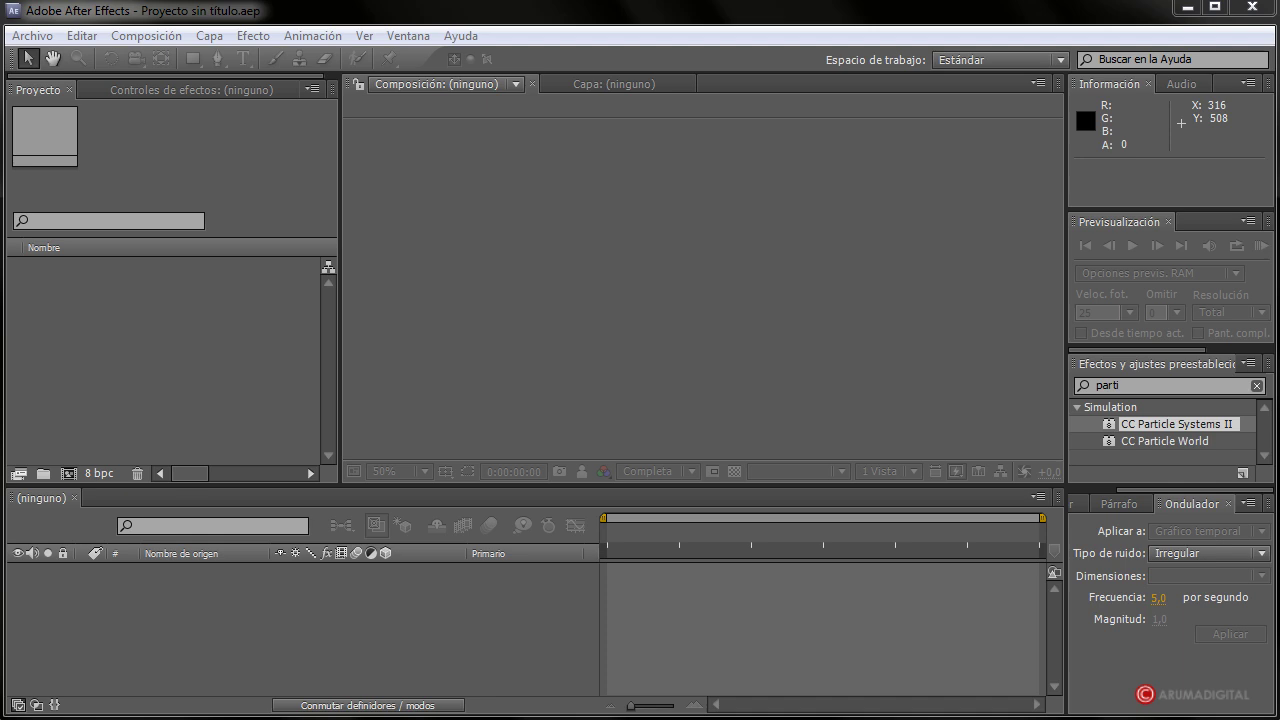
- Create a new composition with width and height of 500 px, keeping the frame rate at 25 fps
click(146, 35)
click(160, 59)
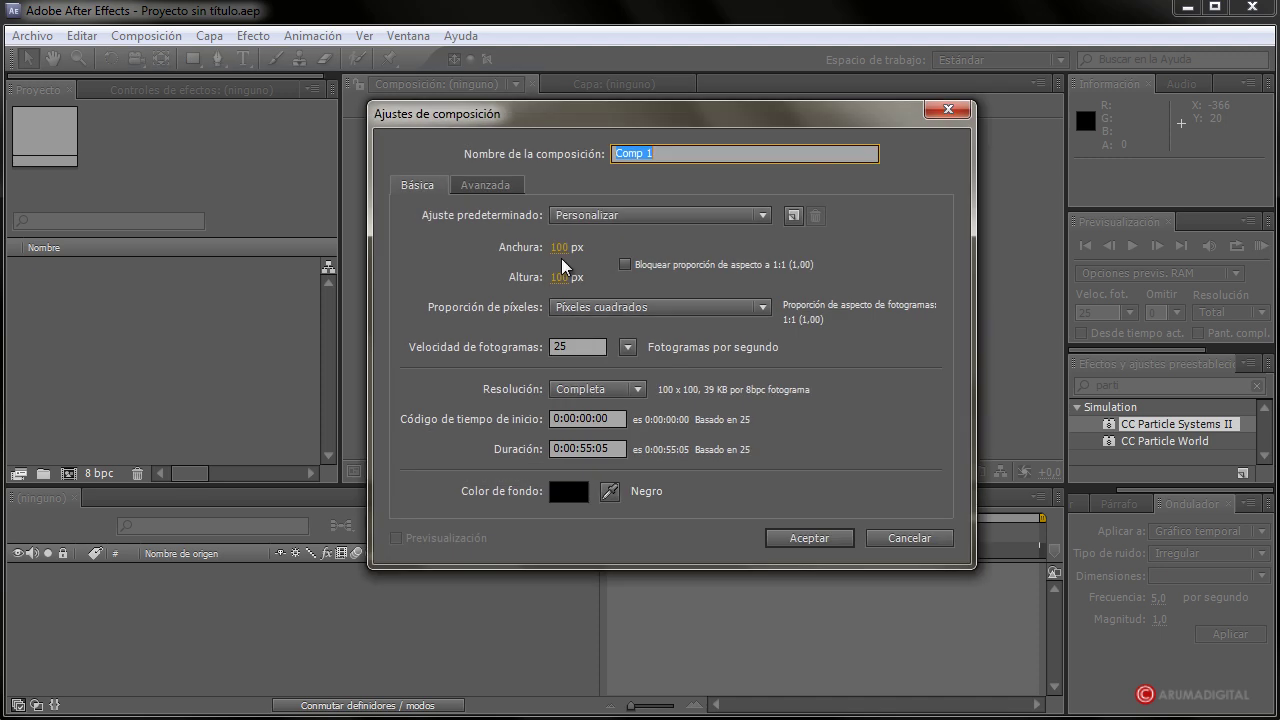
click(562, 247)
text(500)
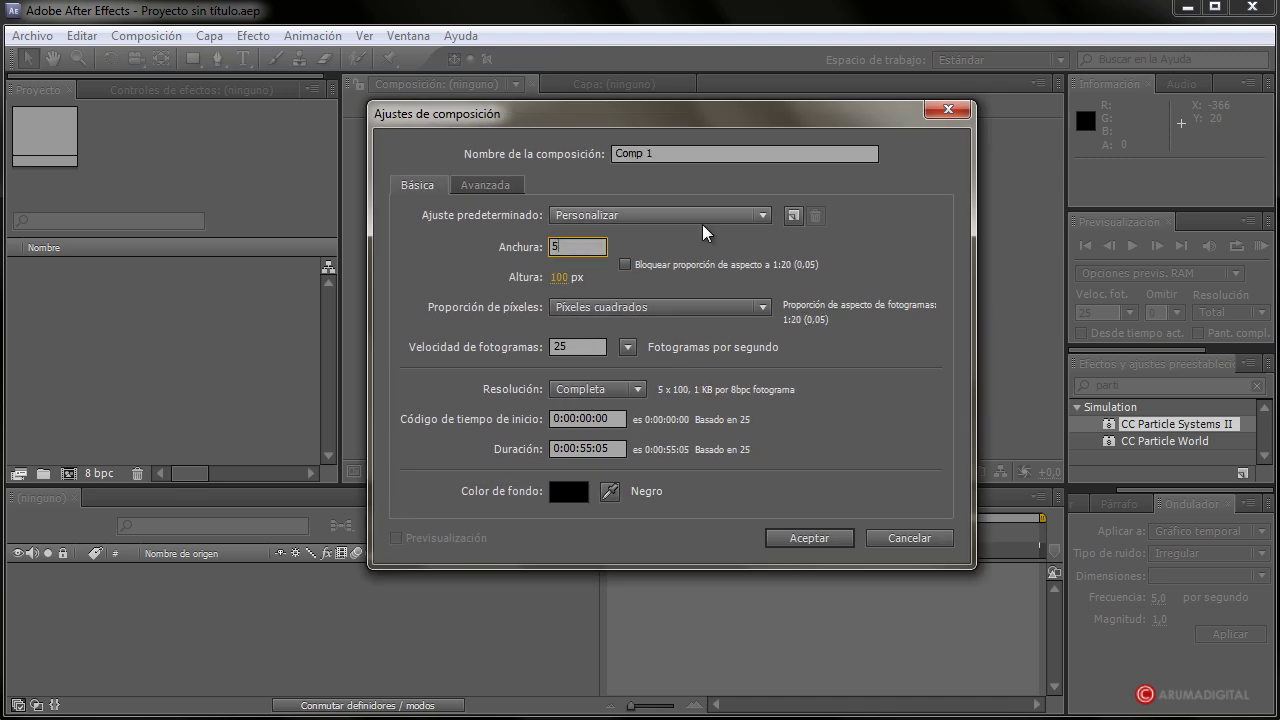
click(558, 277)
text(500)
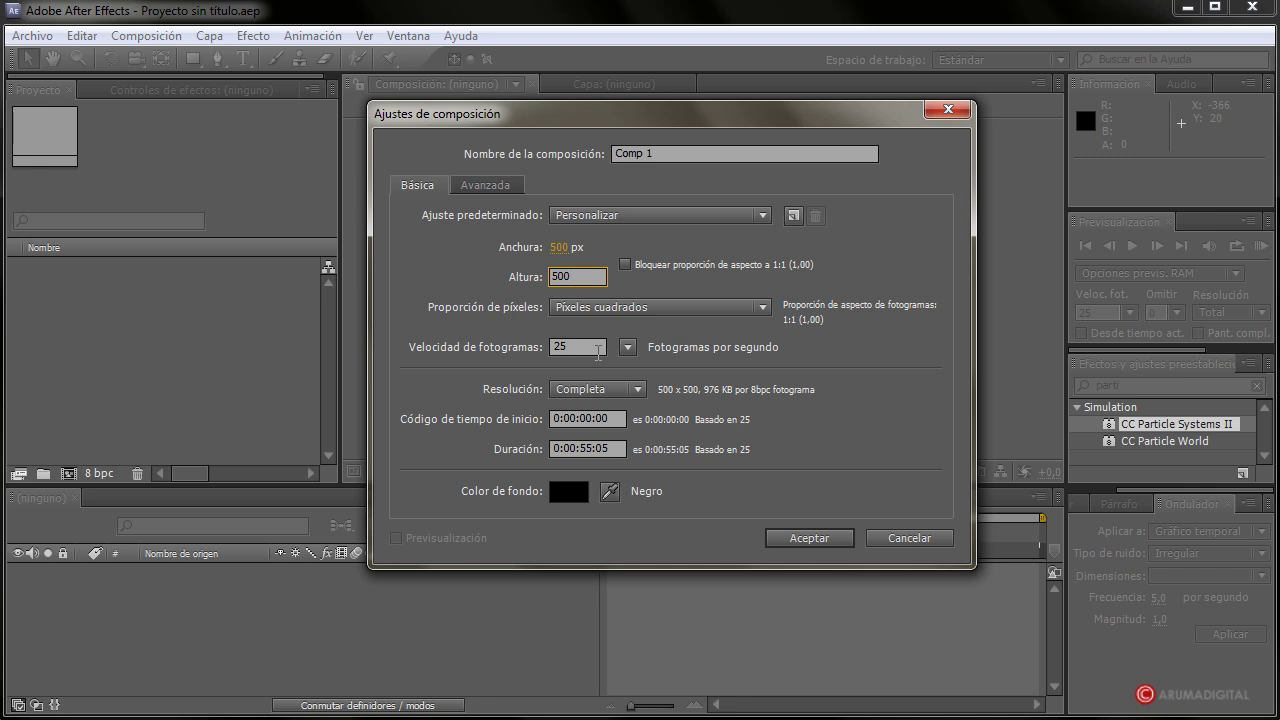
click(649, 286)
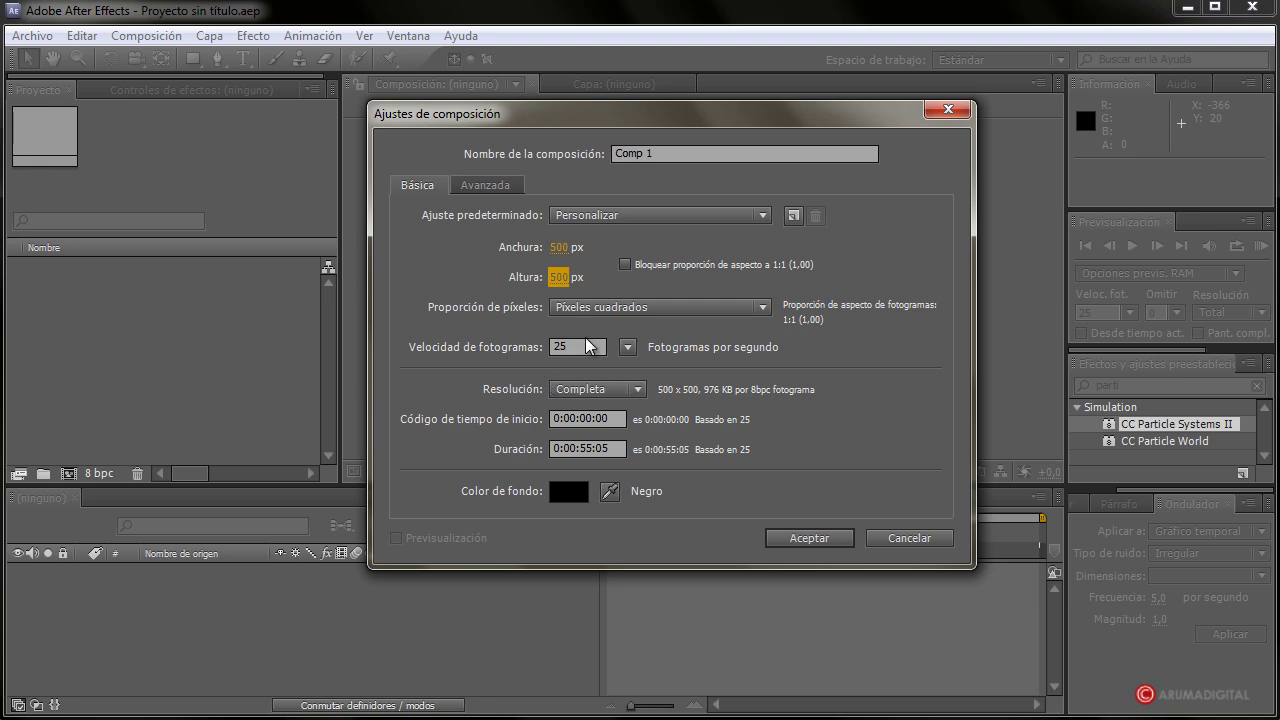
click(588, 345)
click(627, 347)
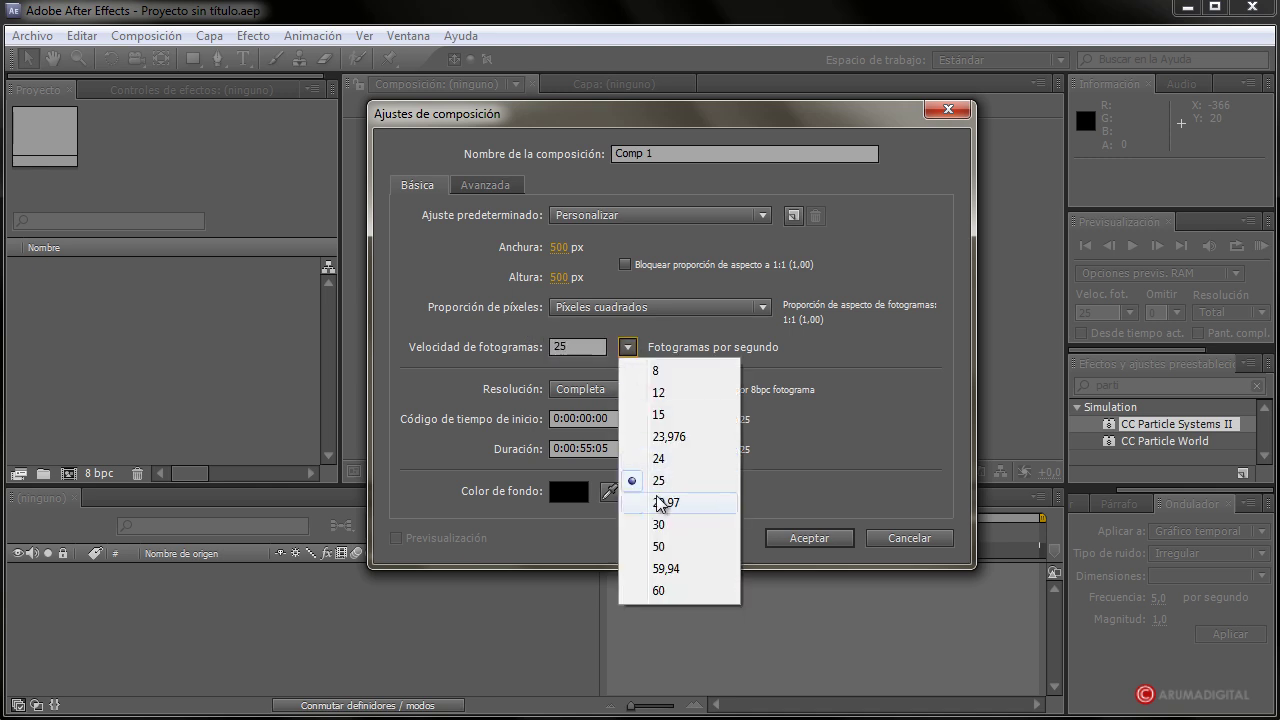
click(917, 363)
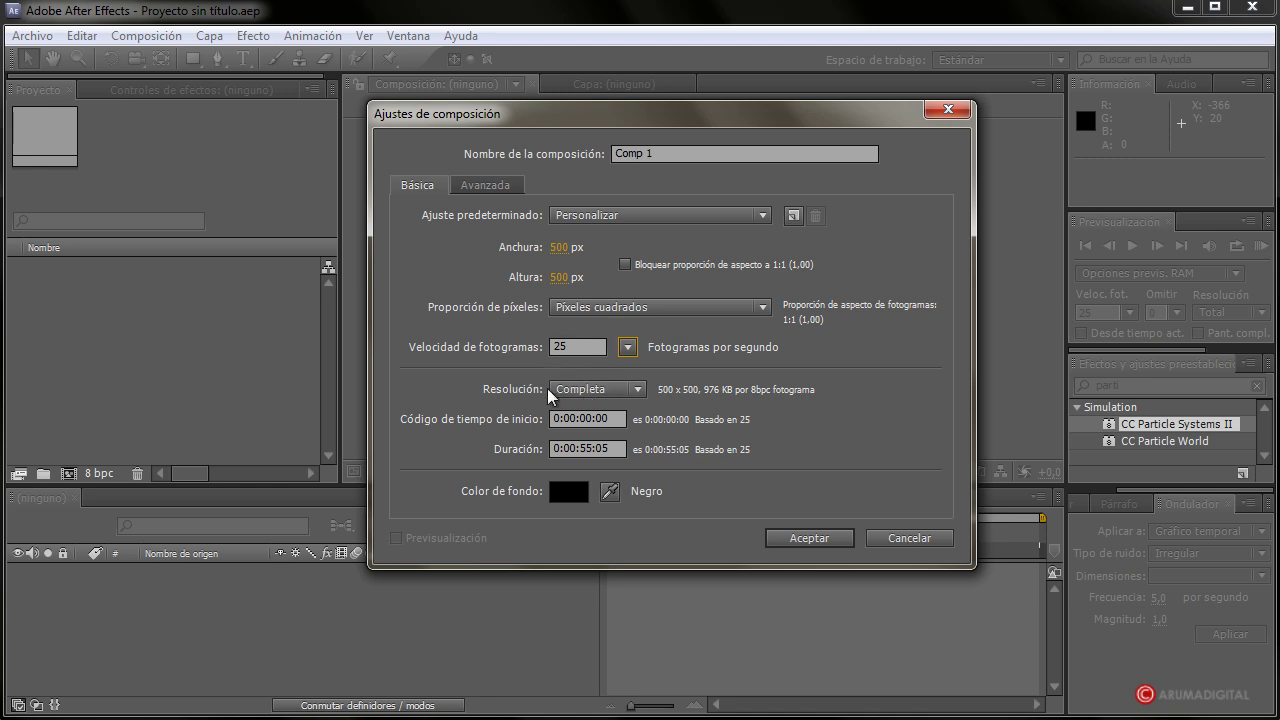
click(838, 540)
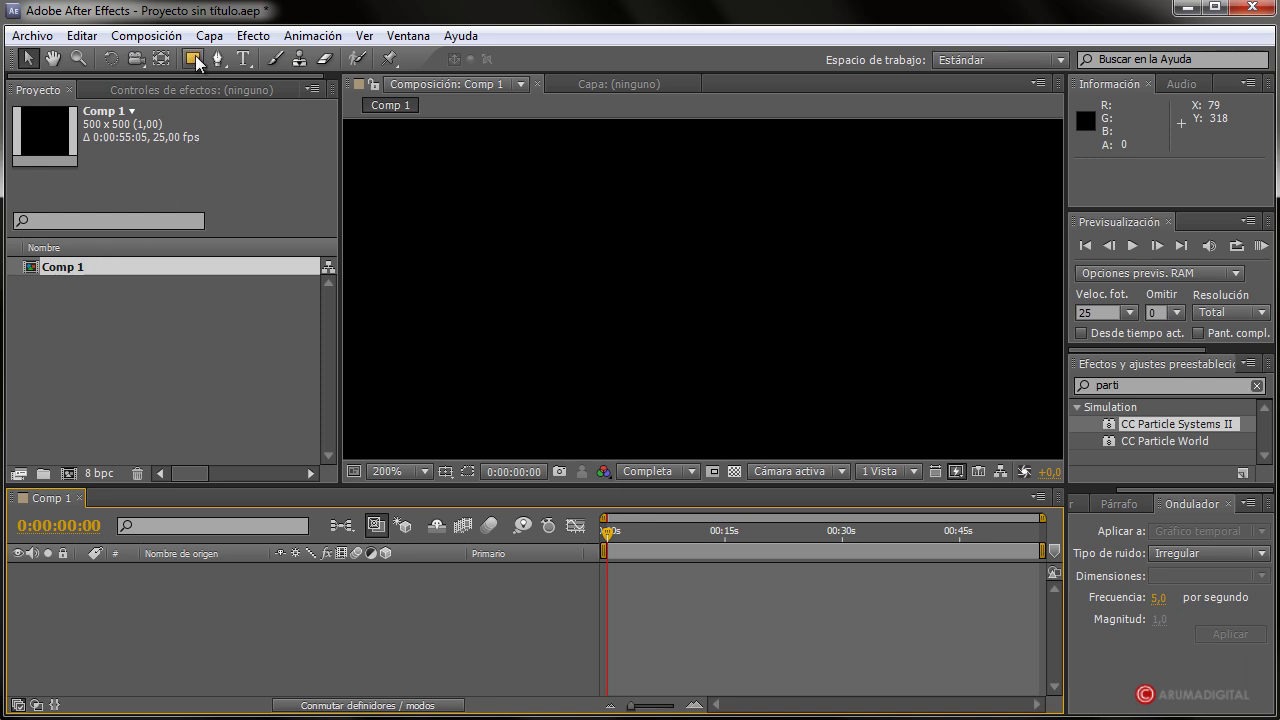
- Zoom out and draw a rectangle across Comp 1 with the Rectangle tool
drag(195, 55, 217, 60)
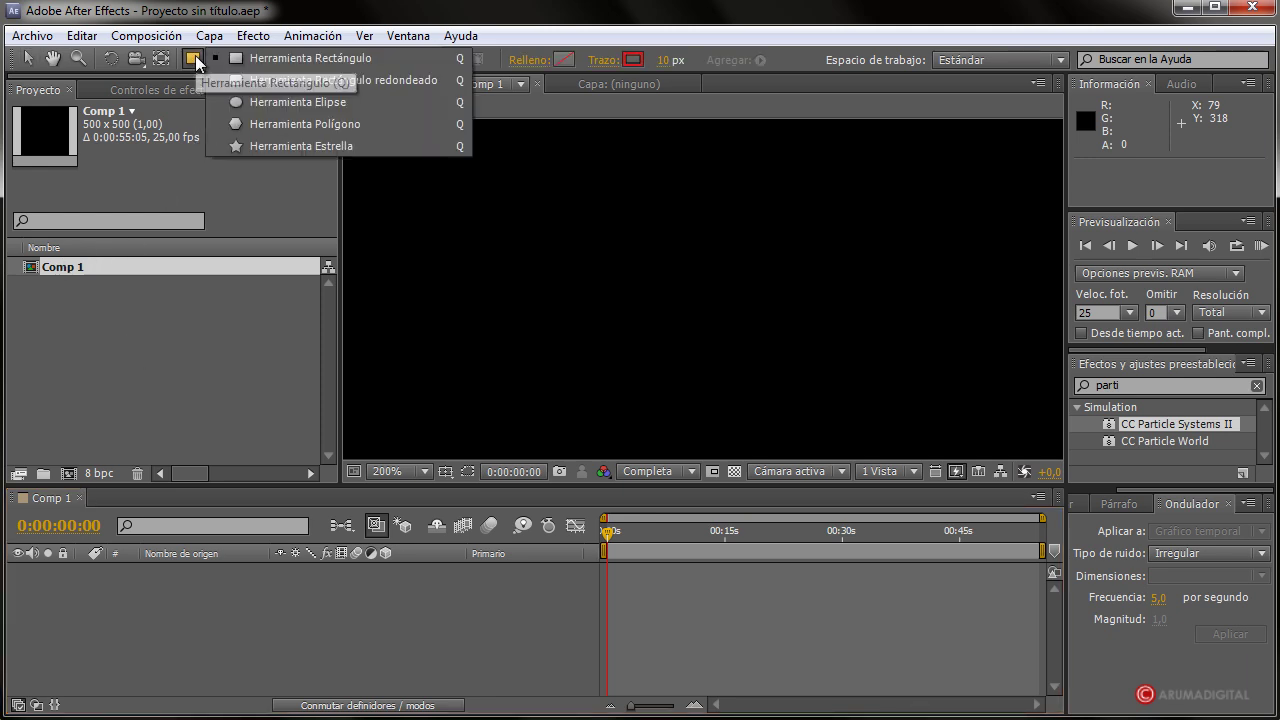
click(267, 61)
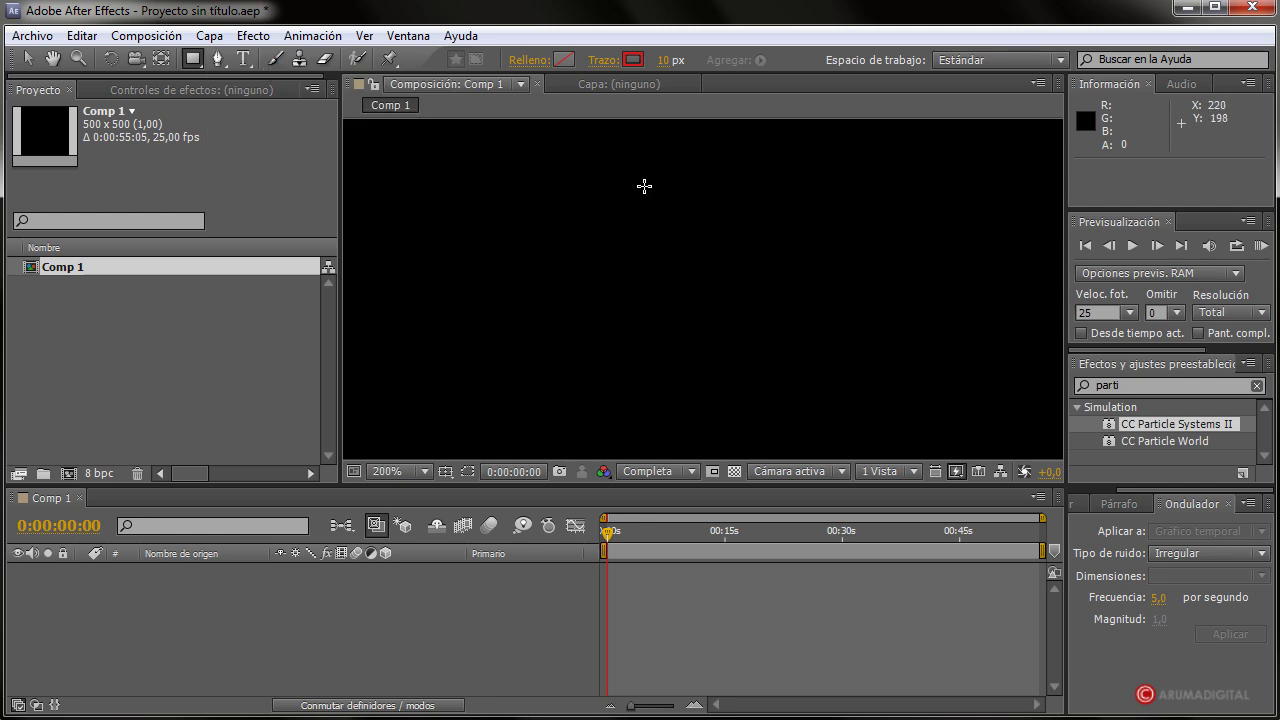
key(comma)
key(comma)
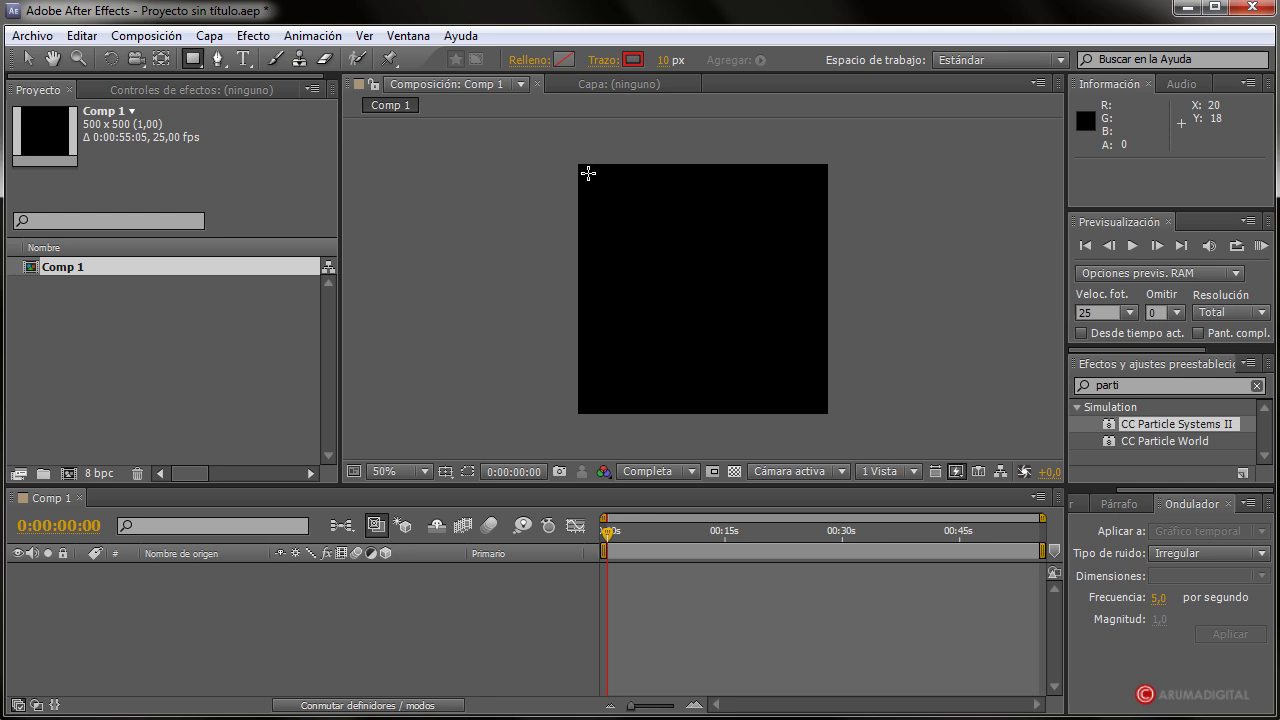
drag(588, 173, 749, 402)
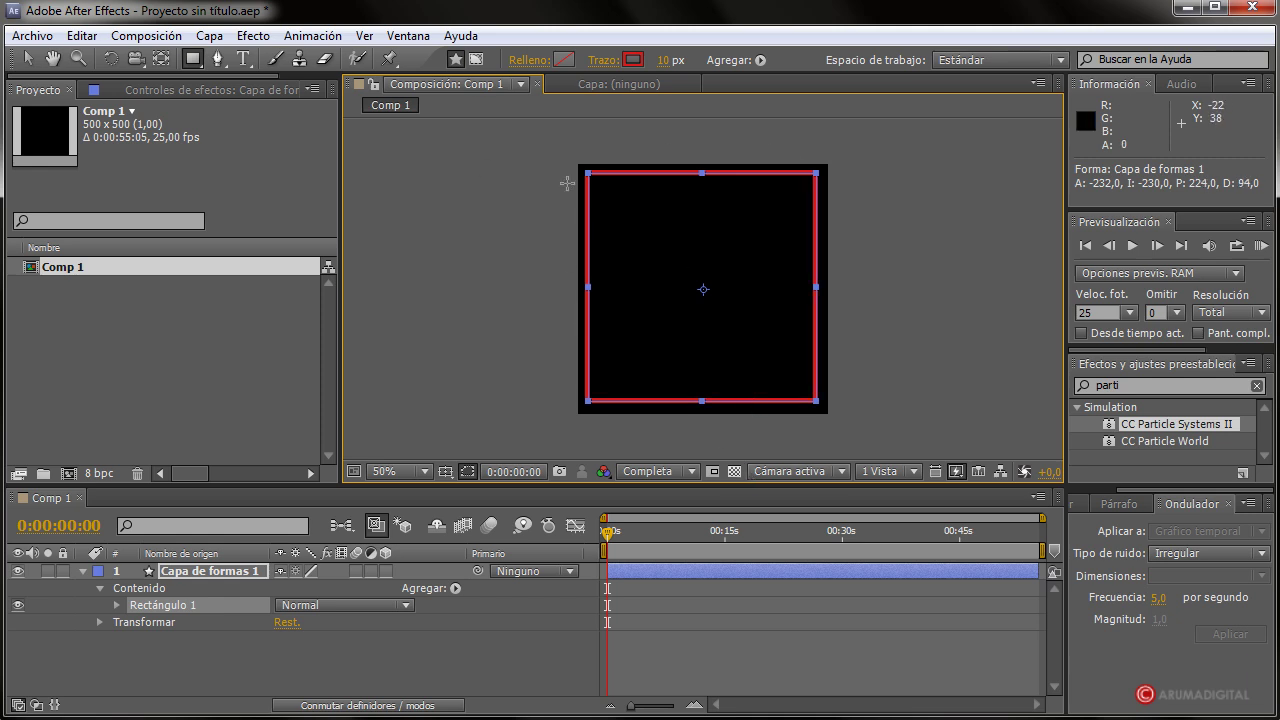
- Try red fill colours for the rectangle, leaving the outline colour unchanged
click(566, 60)
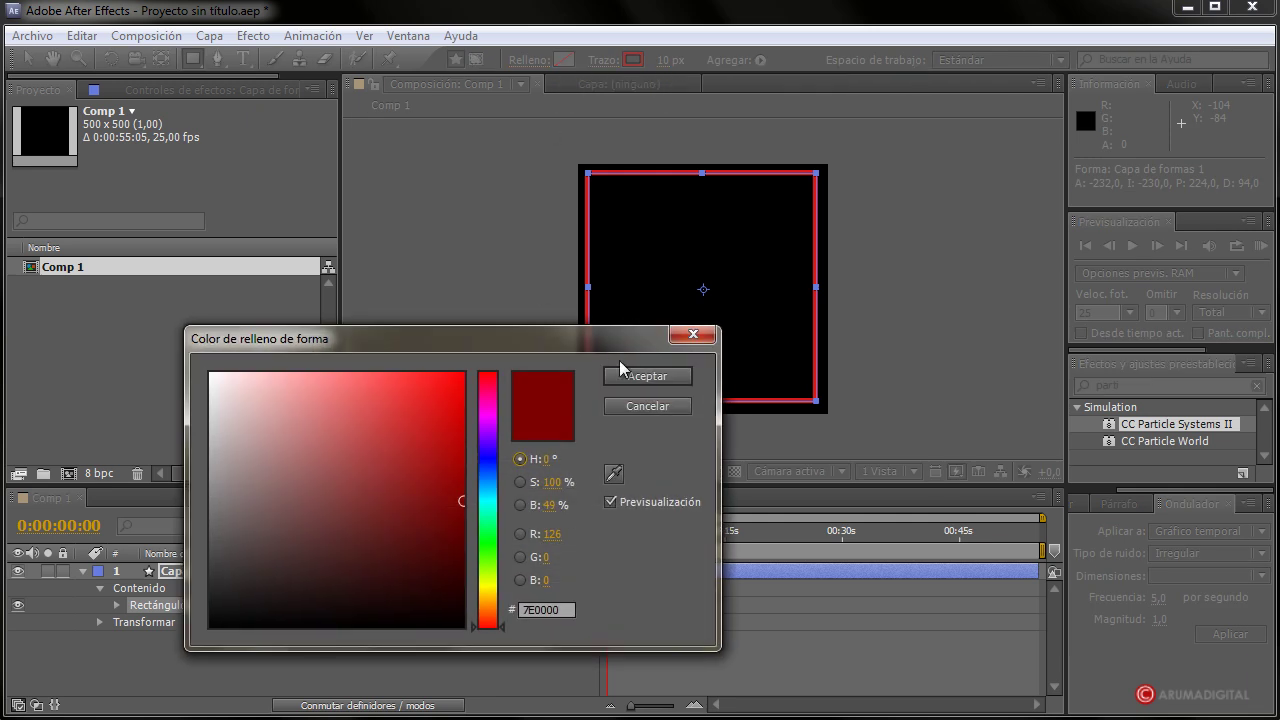
click(384, 408)
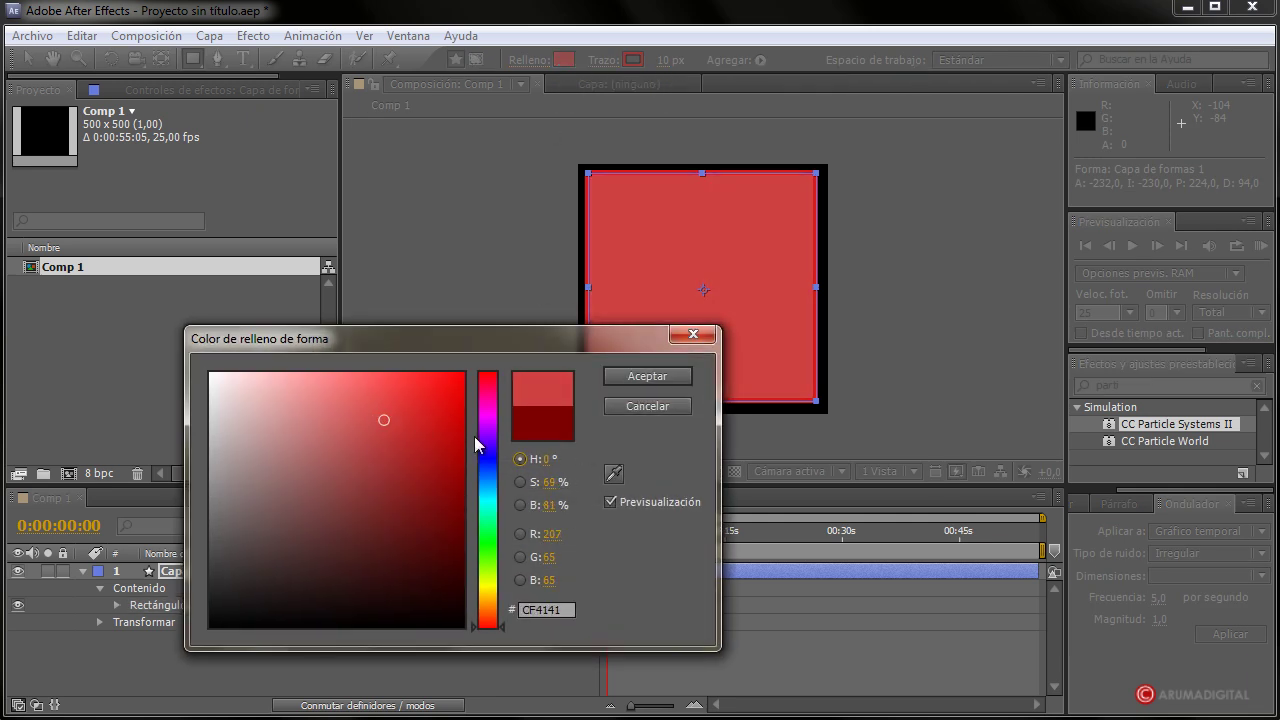
click(647, 406)
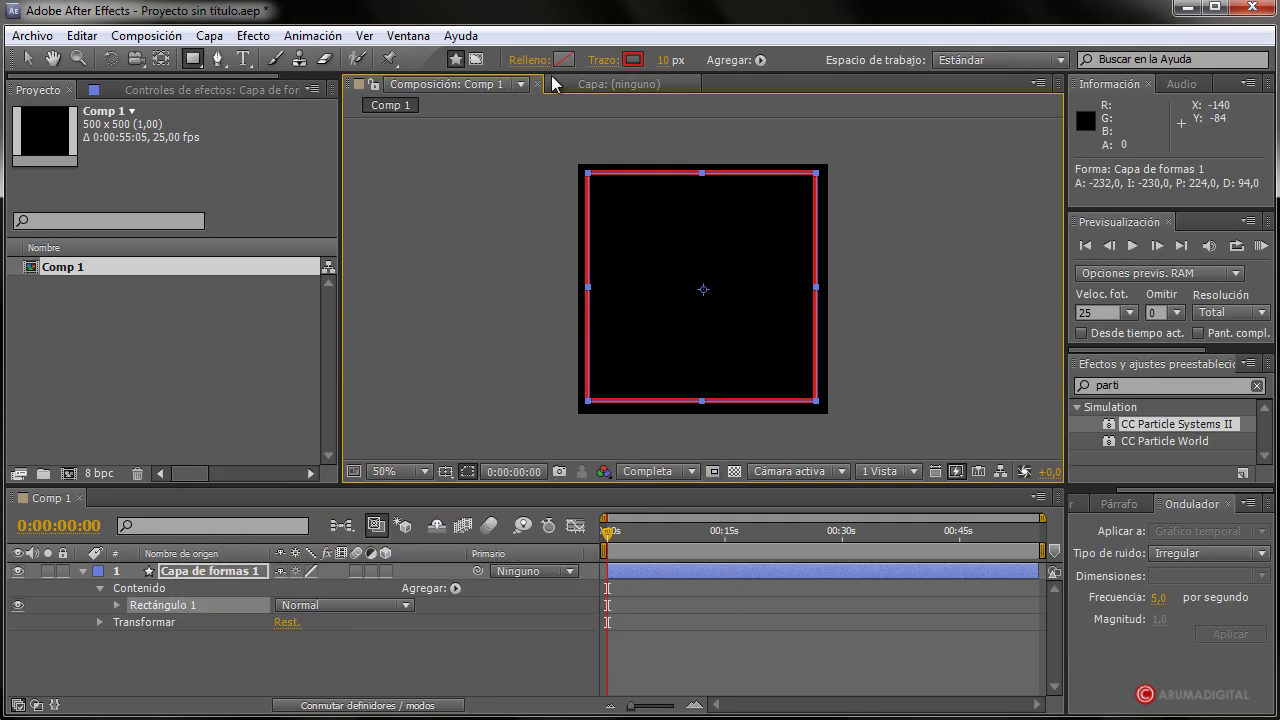
click(566, 60)
click(353, 427)
click(646, 377)
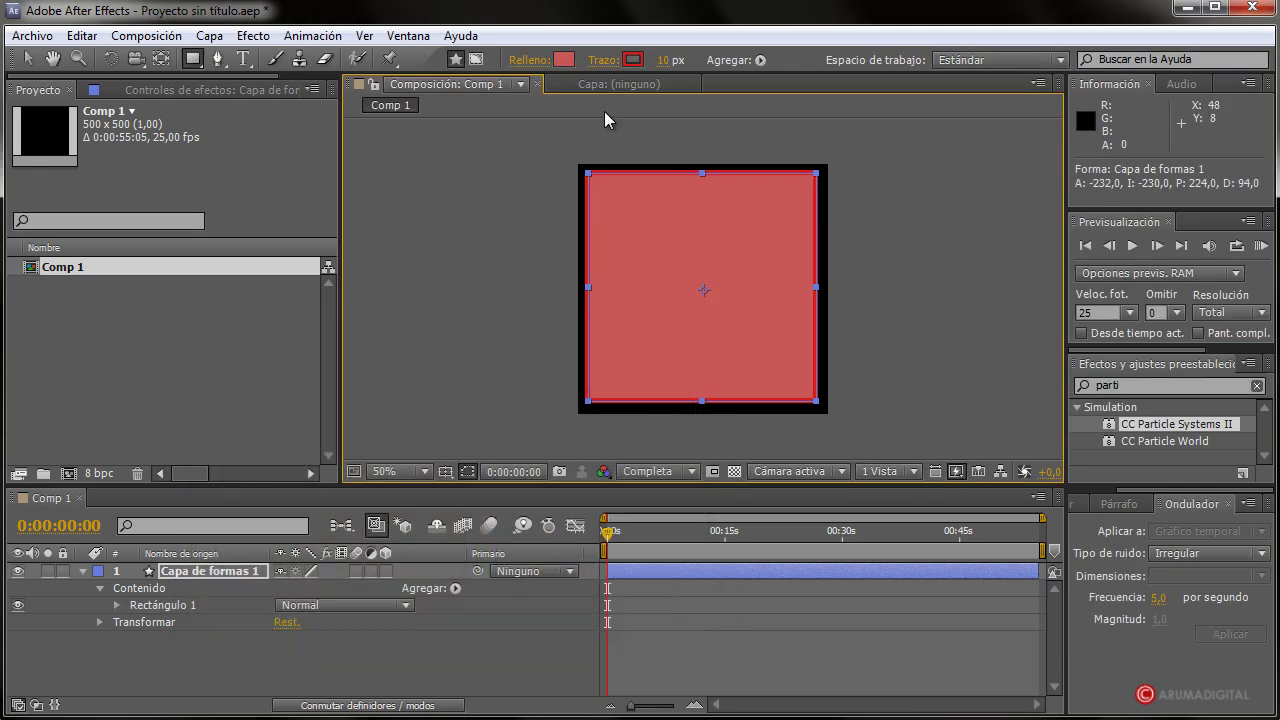
click(633, 61)
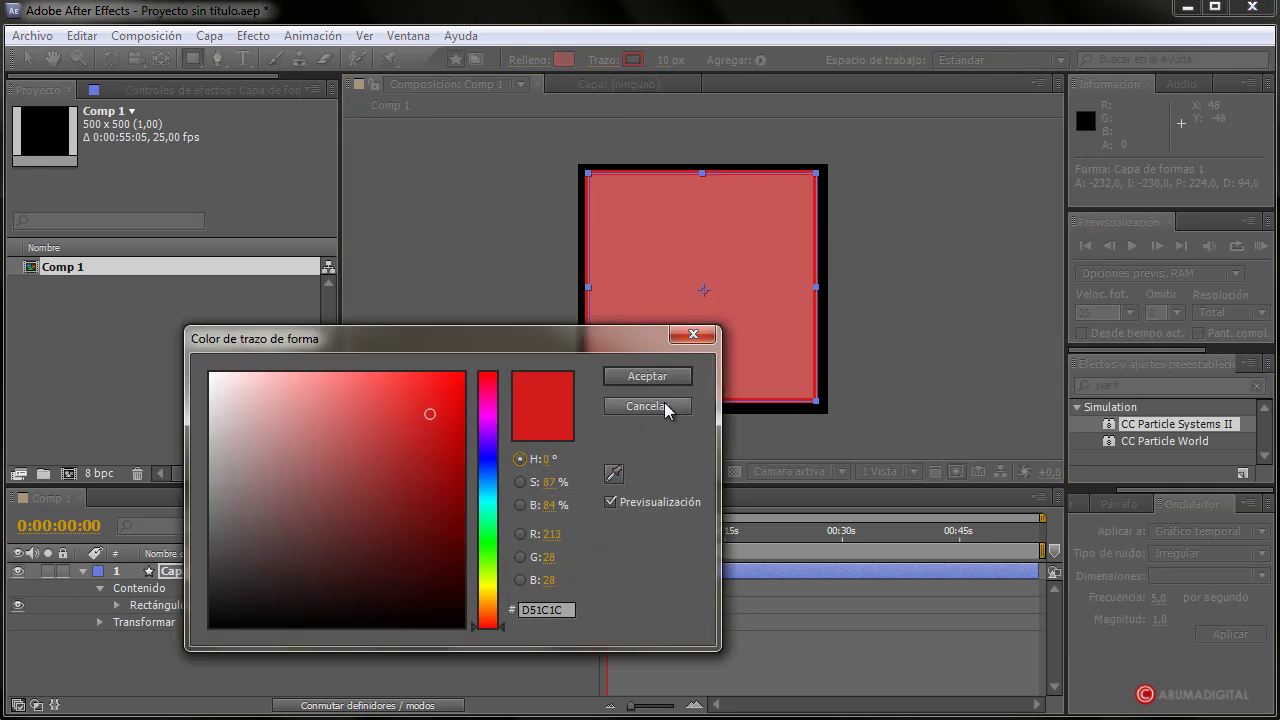
click(671, 406)
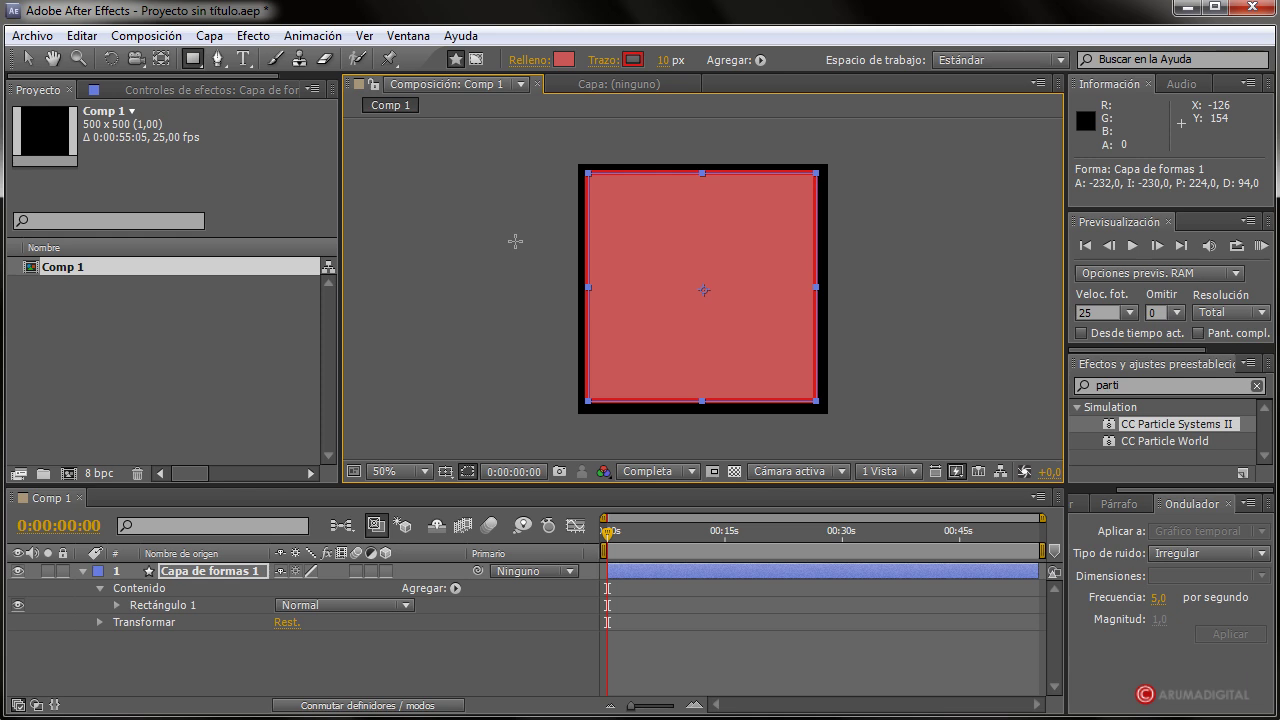
- Set the rectangle's fill type to none (Ninguno)
click(565, 61)
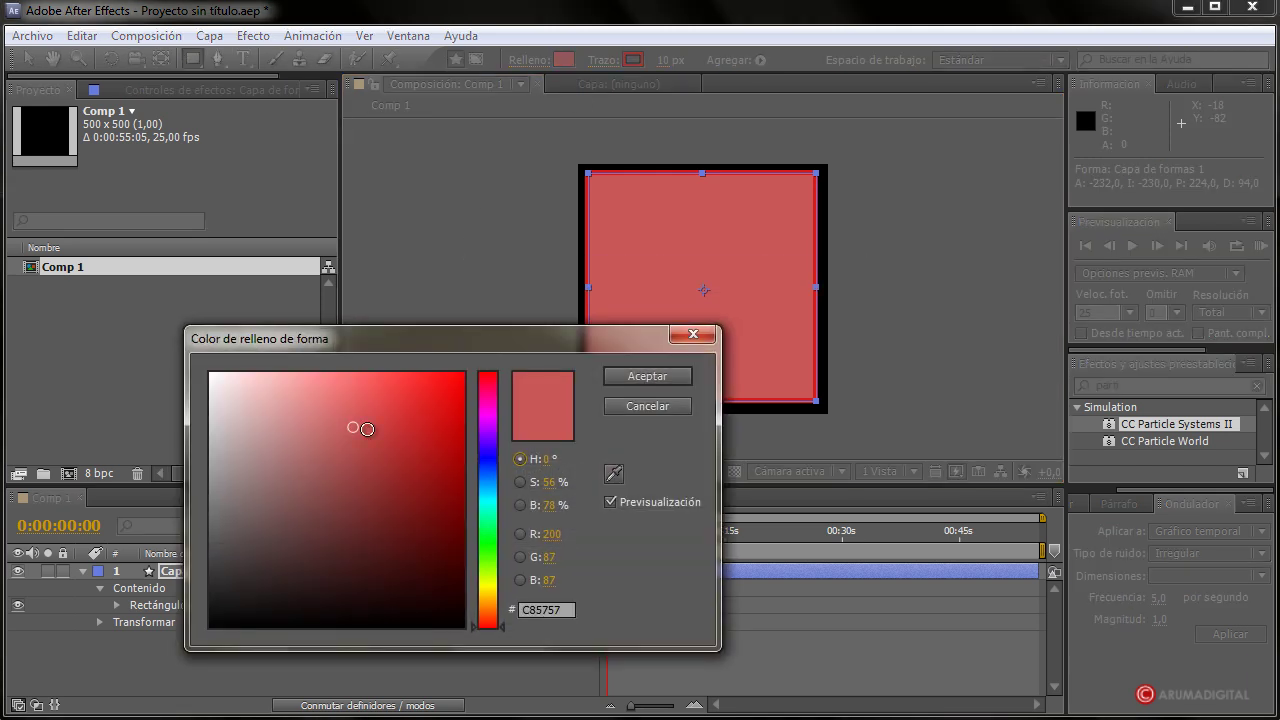
drag(353, 449, 195, 611)
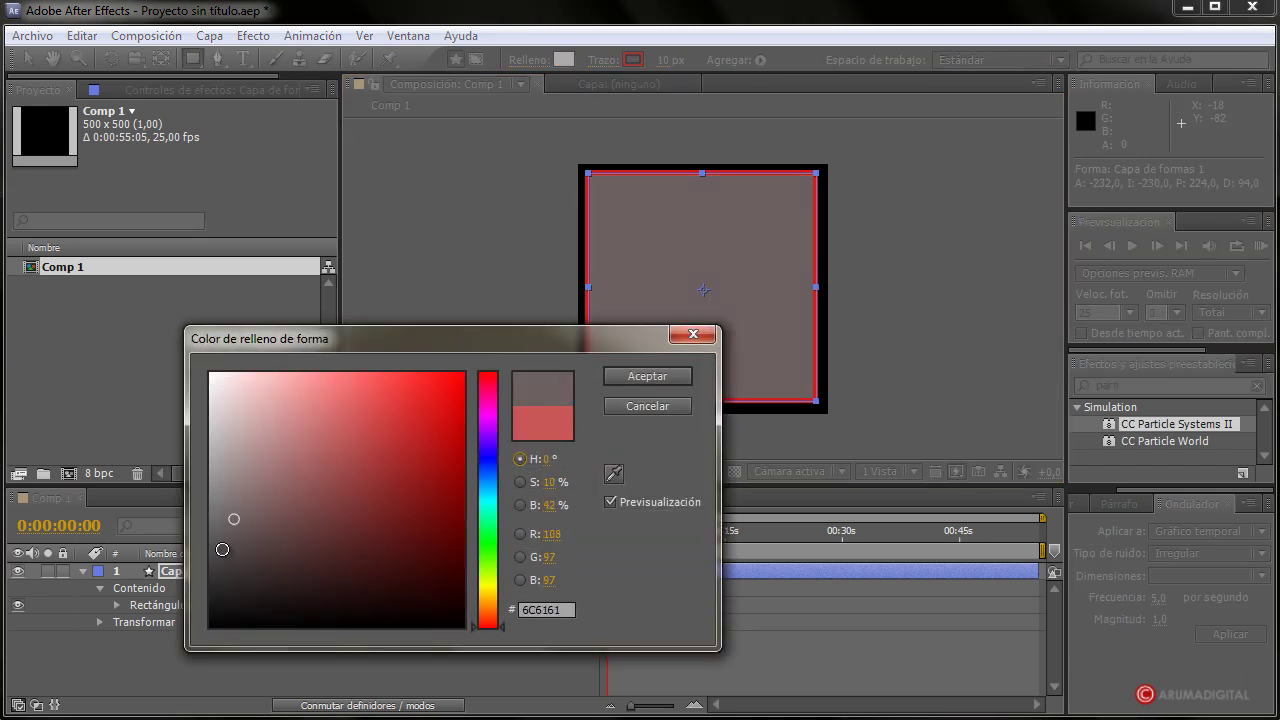
click(672, 406)
click(530, 60)
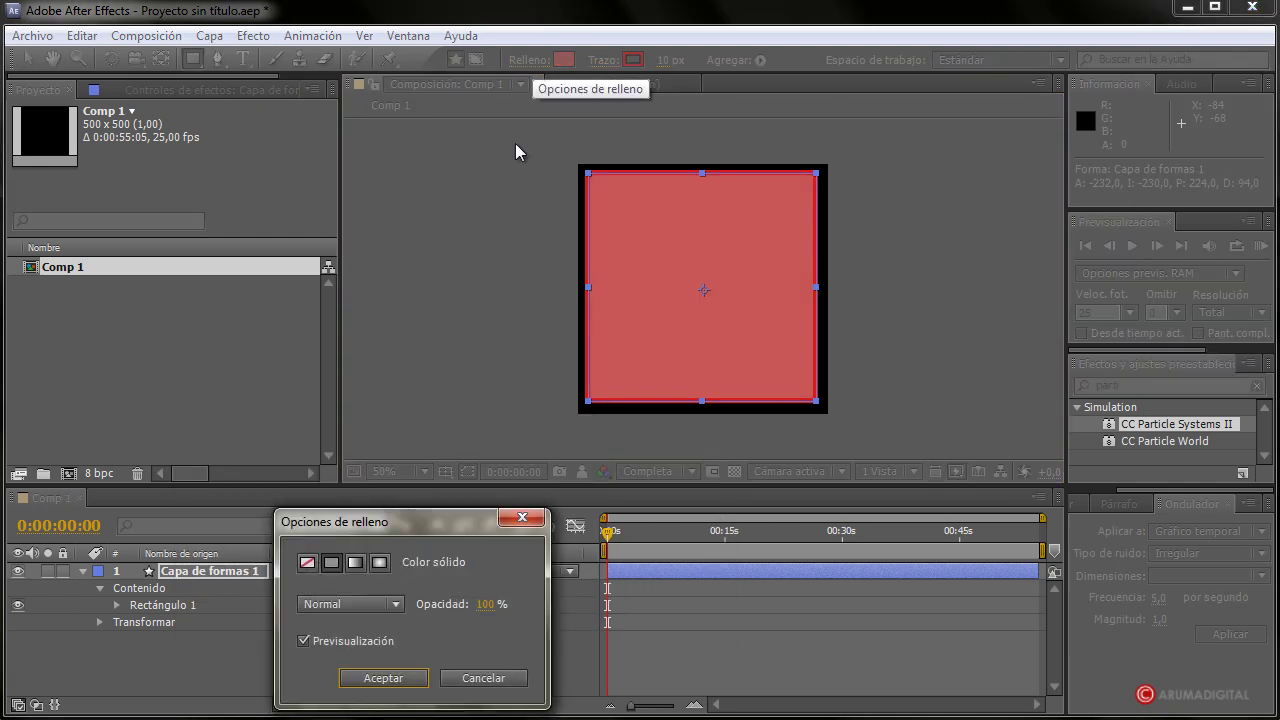
click(307, 562)
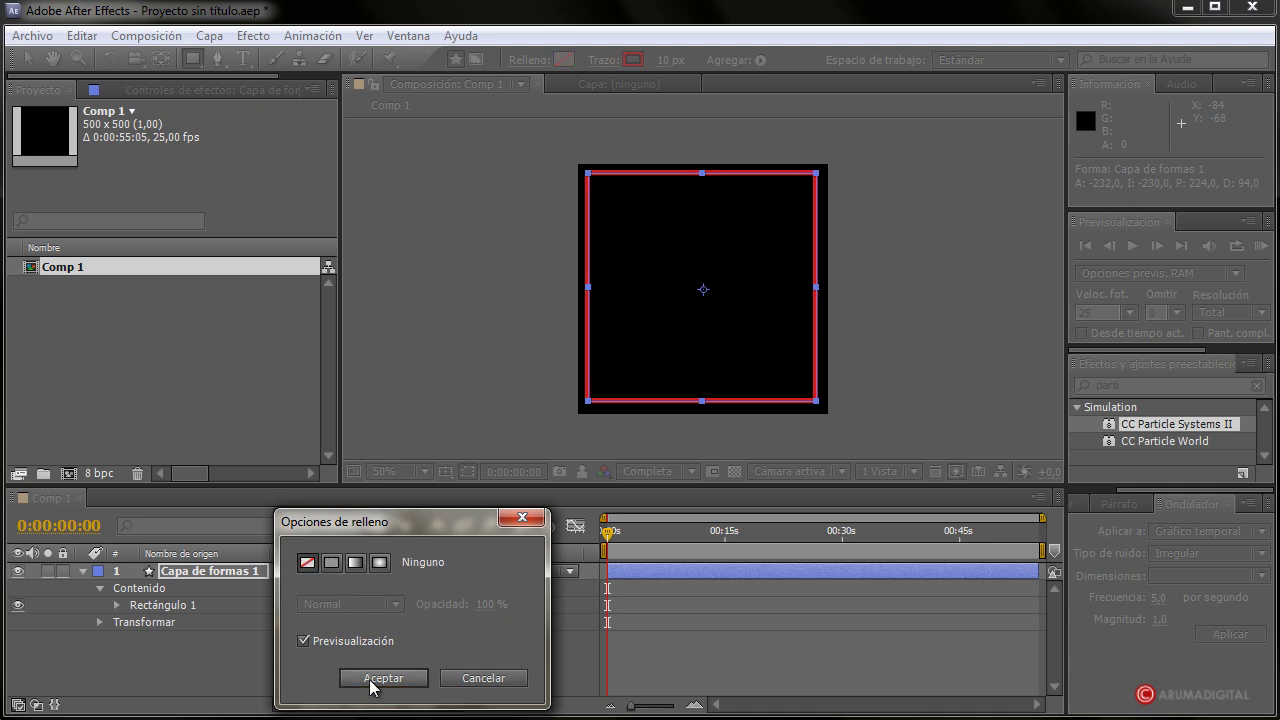
click(382, 680)
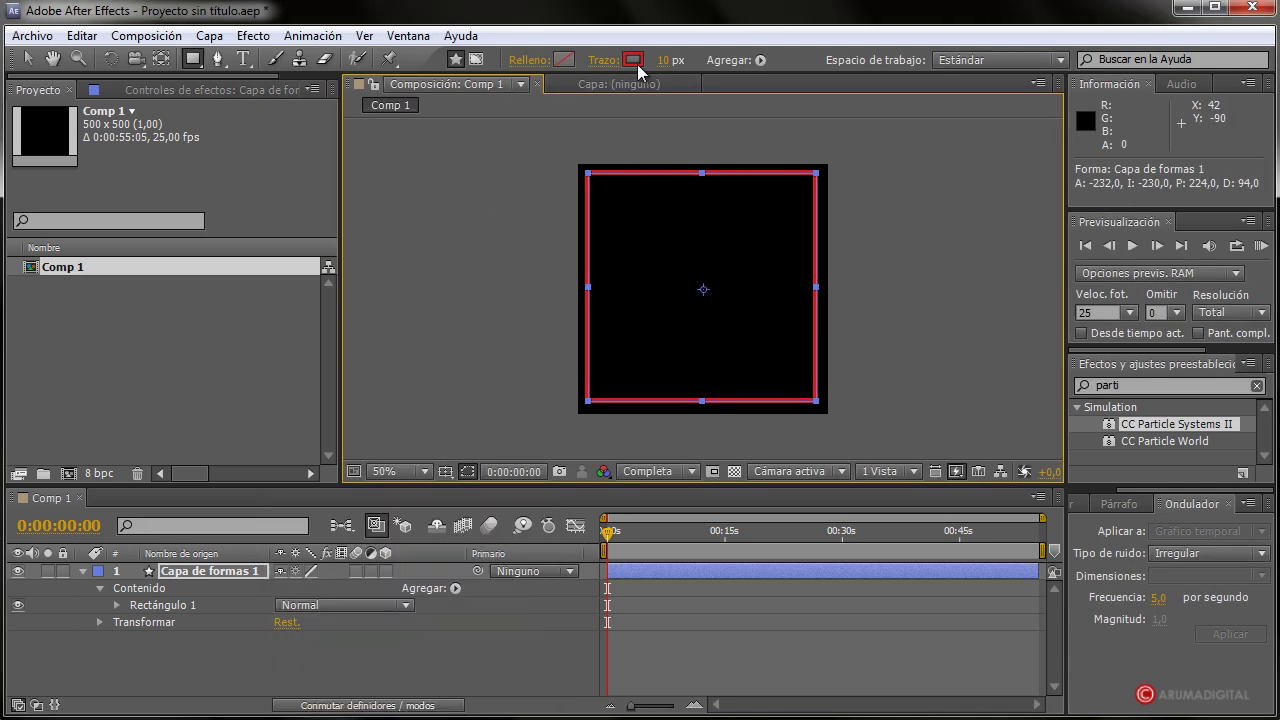
- Keep the outline as a solid colour and set the stroke width to 50 px
click(603, 60)
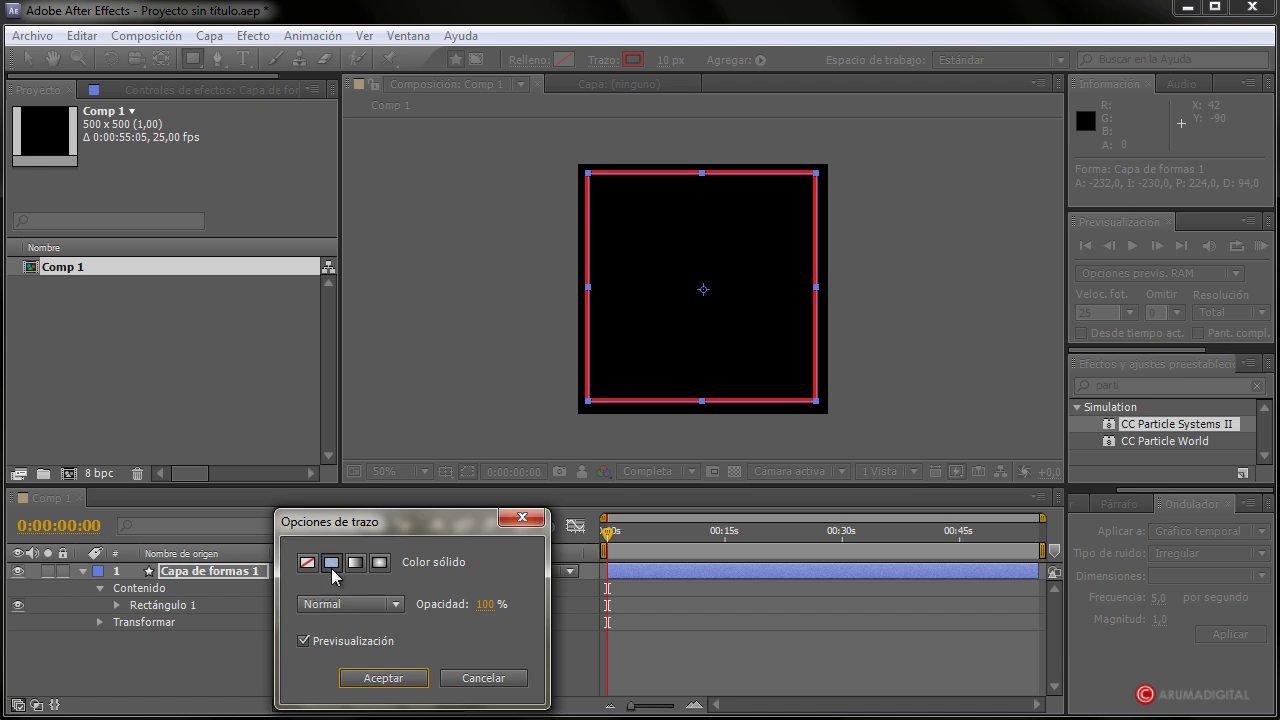
click(332, 564)
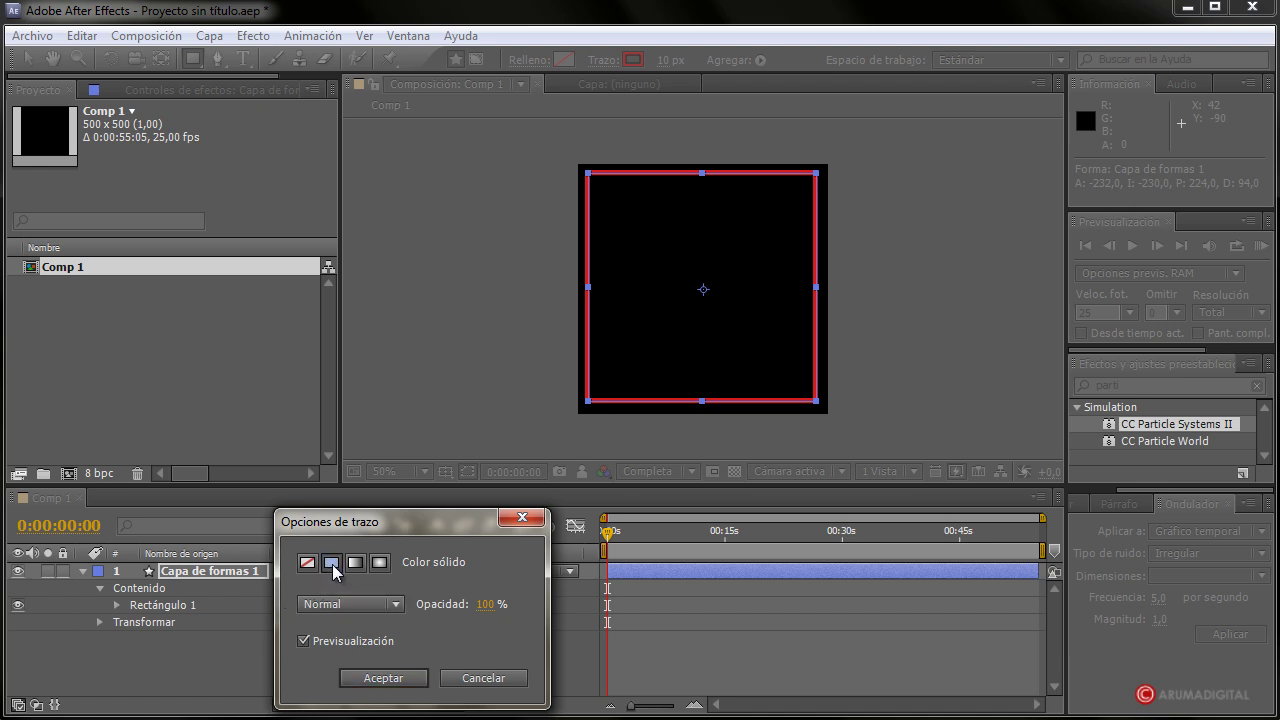
click(384, 678)
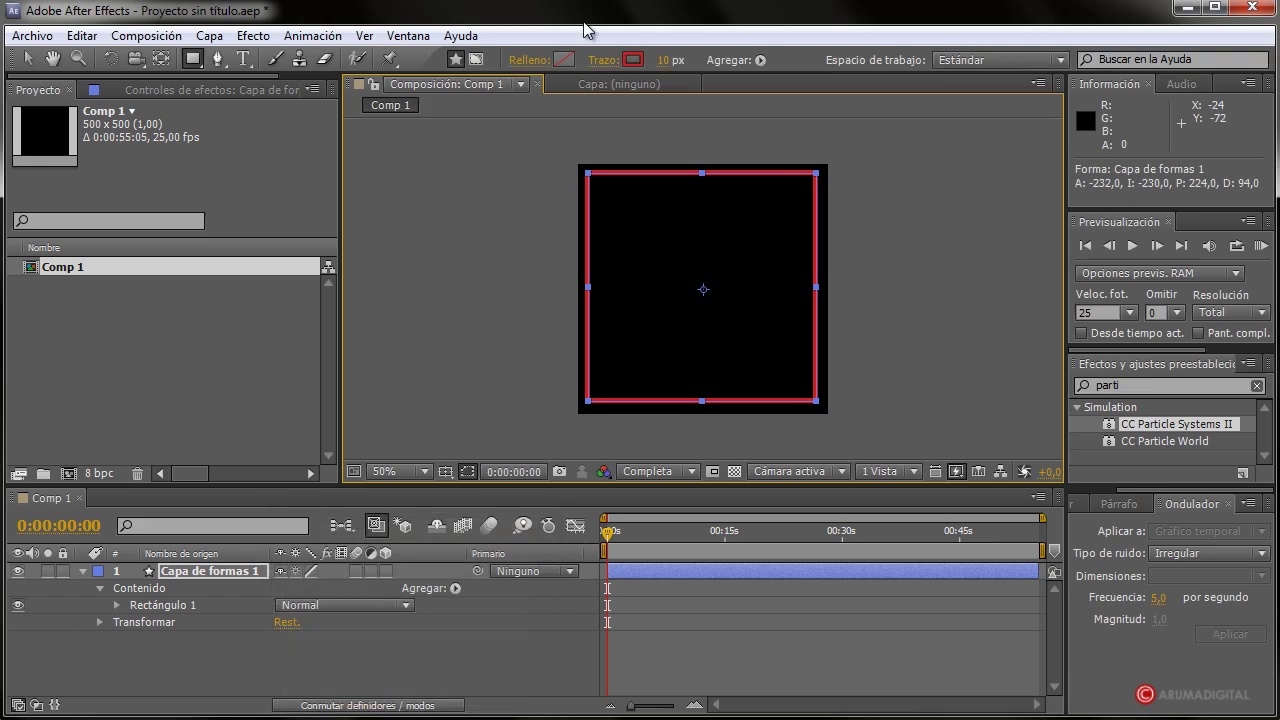
click(666, 60)
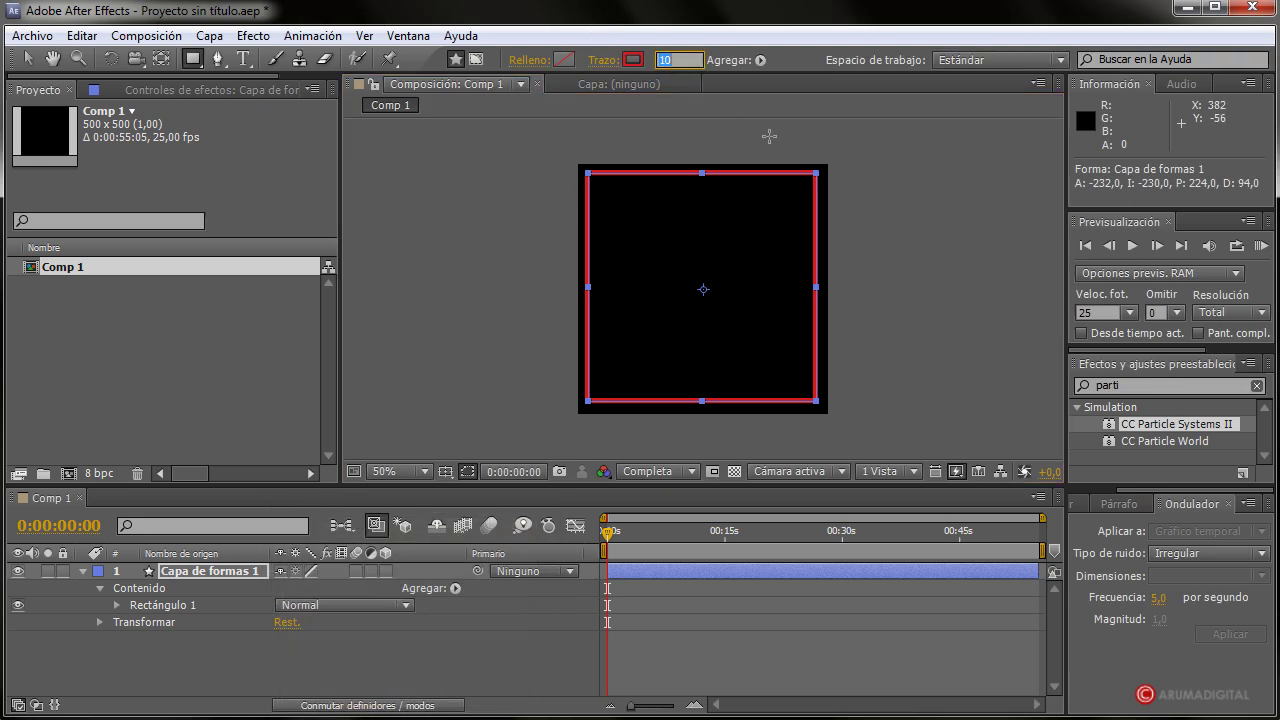
text(50)
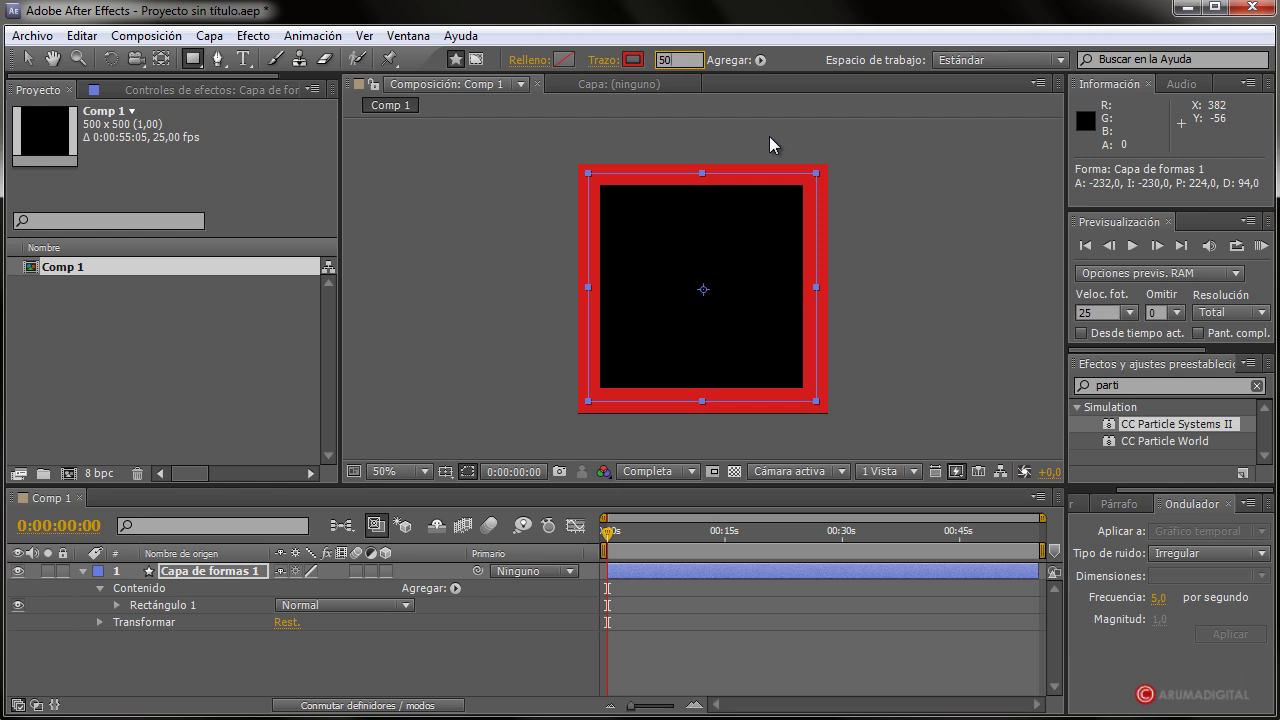
key(Return)
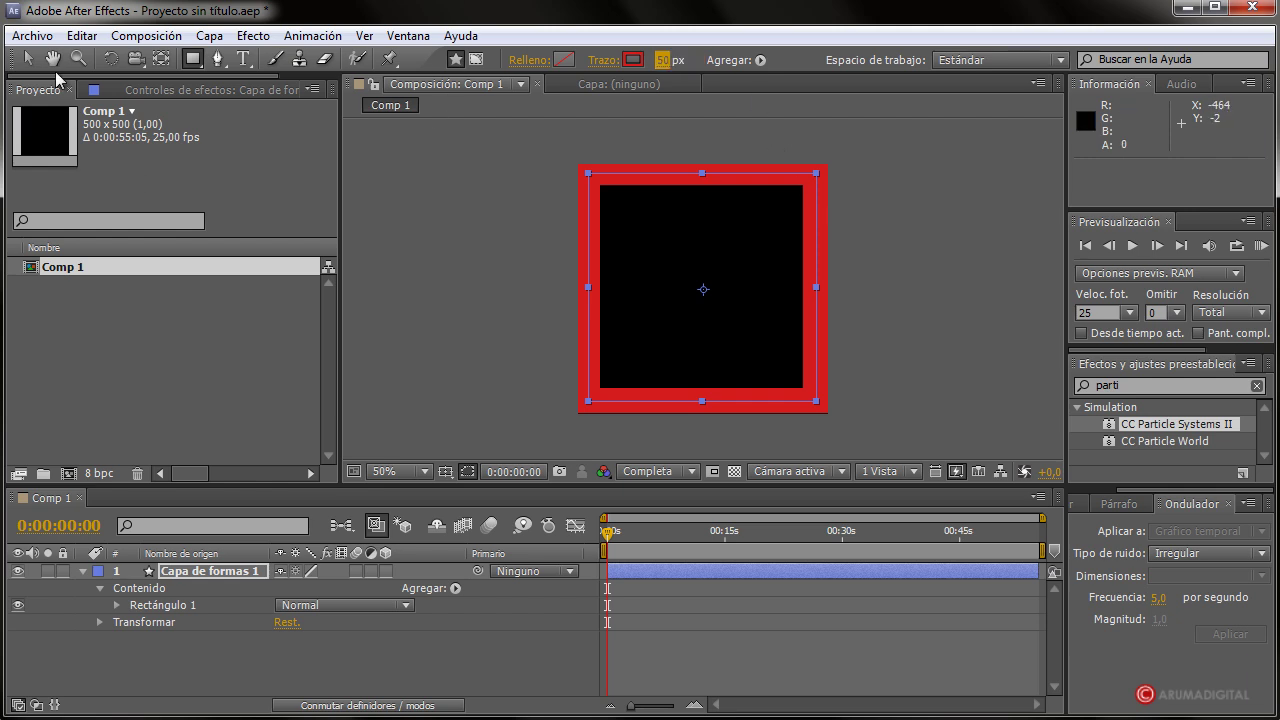
- Shrink the rectangle slightly toward its centre with the Selection tool
click(28, 58)
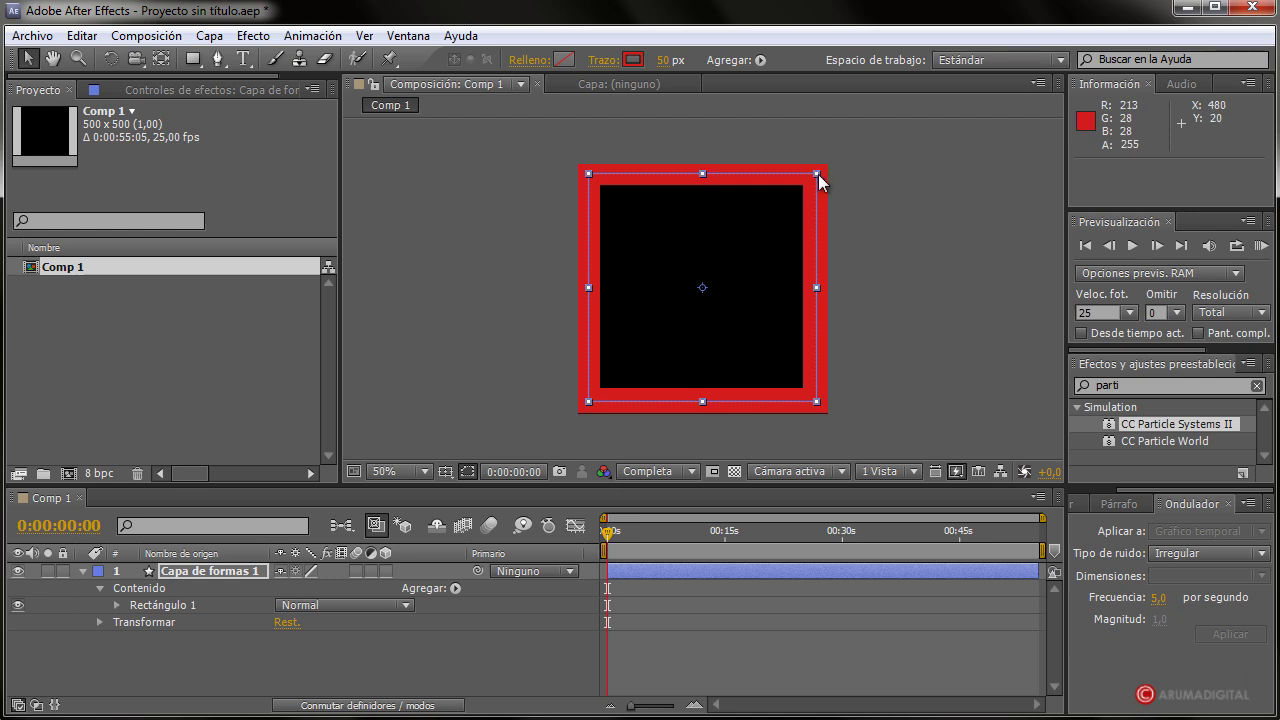
drag(816, 176, 809, 183)
click(882, 204)
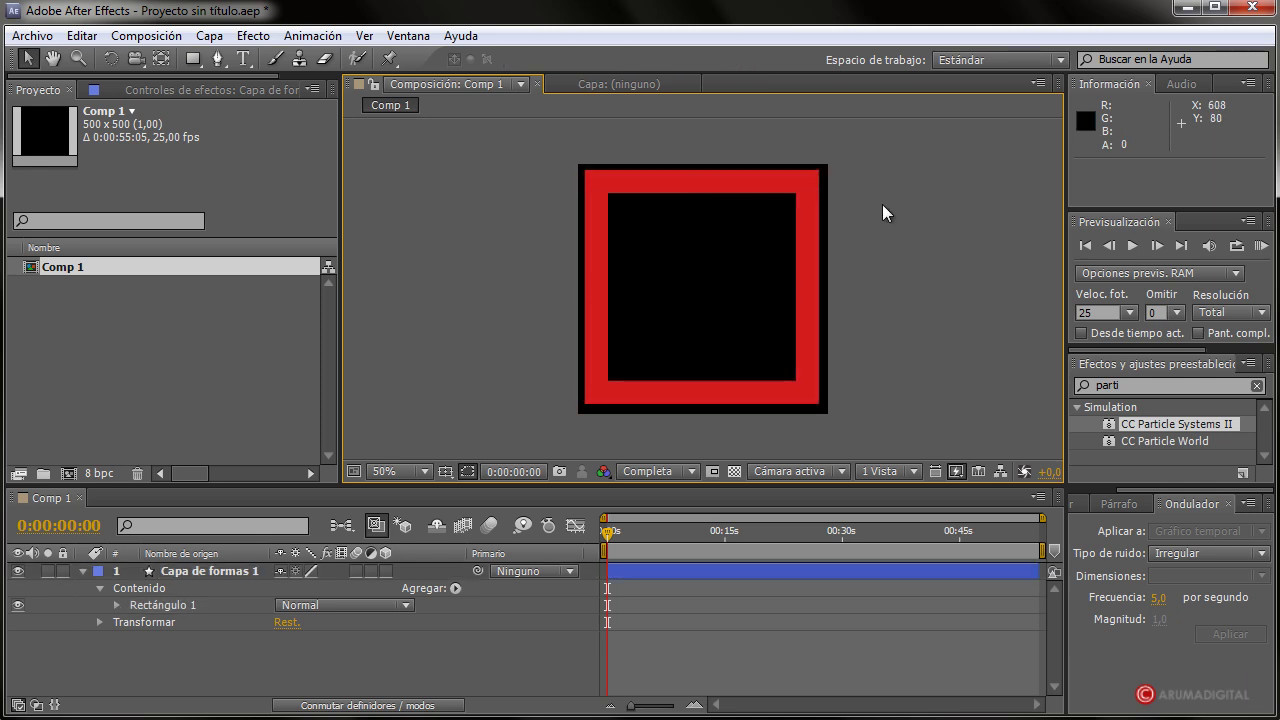
- Select the rectangle layer, zoom the timeline to frame level, and expand Trazo 1's properties
click(813, 273)
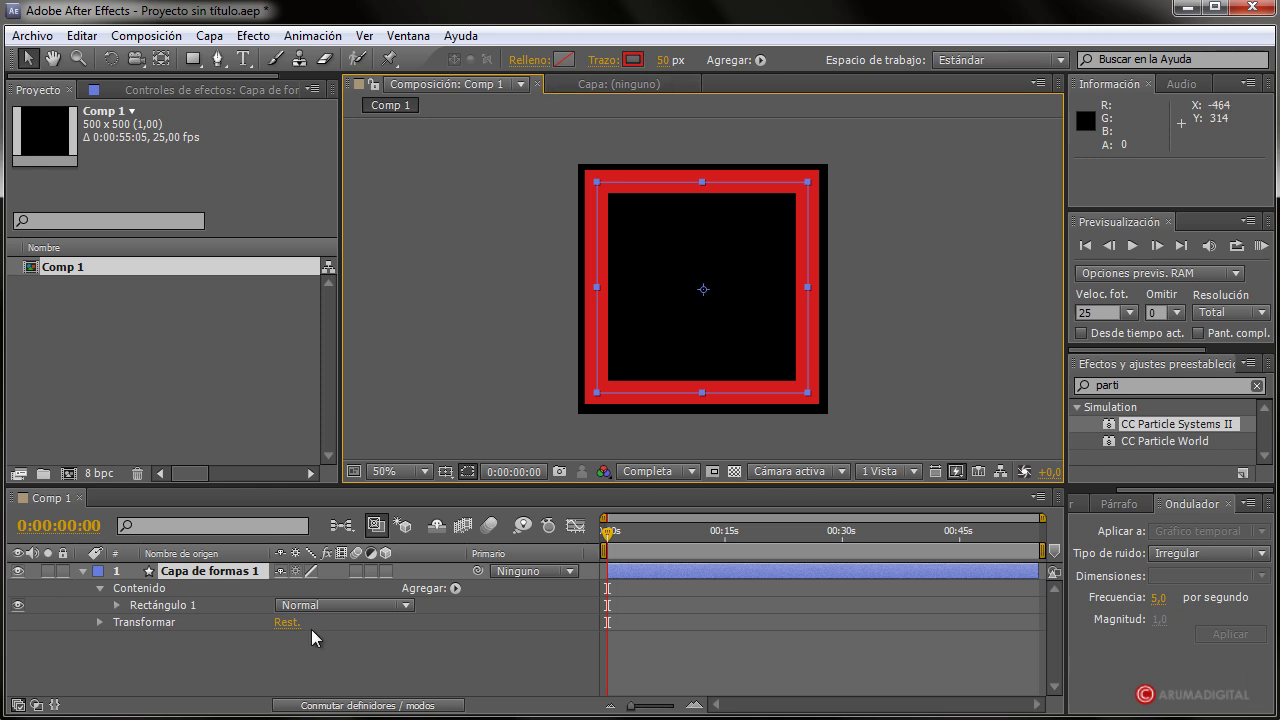
click(626, 708)
drag(624, 706, 674, 712)
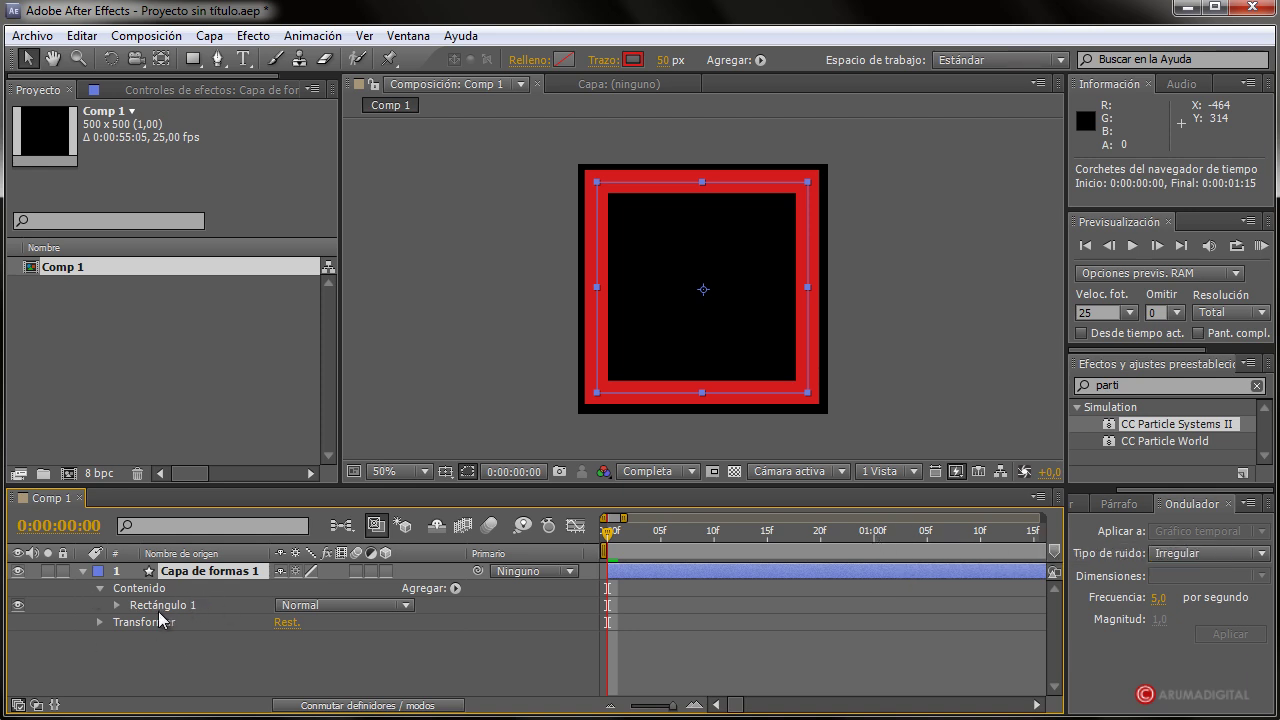
click(117, 605)
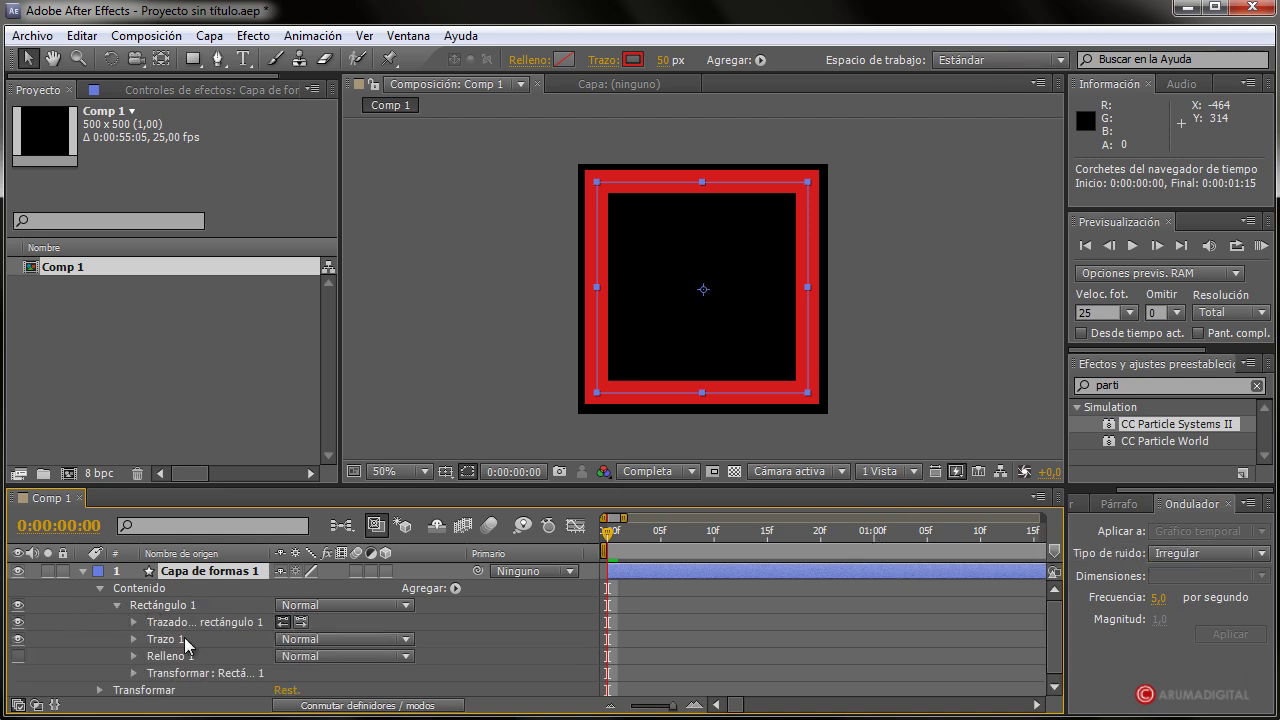
click(133, 636)
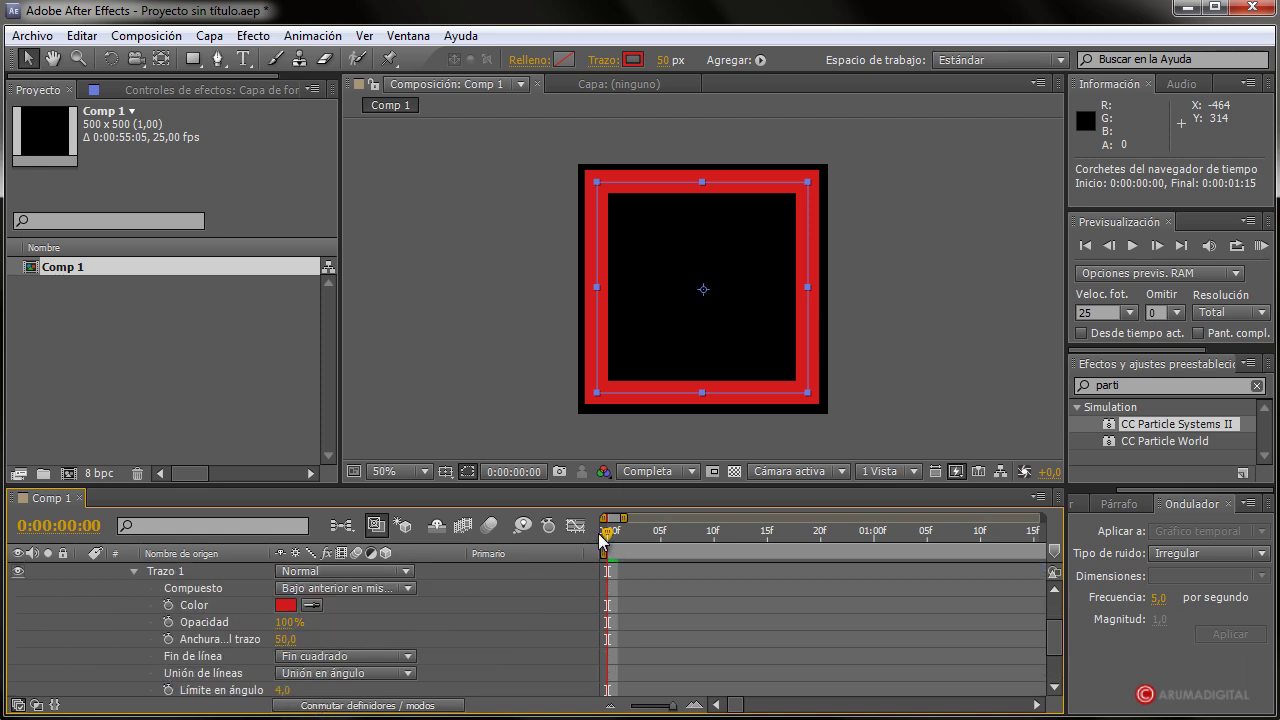
- Keyframe the stroke width at 50 on frame 0 and 0 on frame 15
click(168, 639)
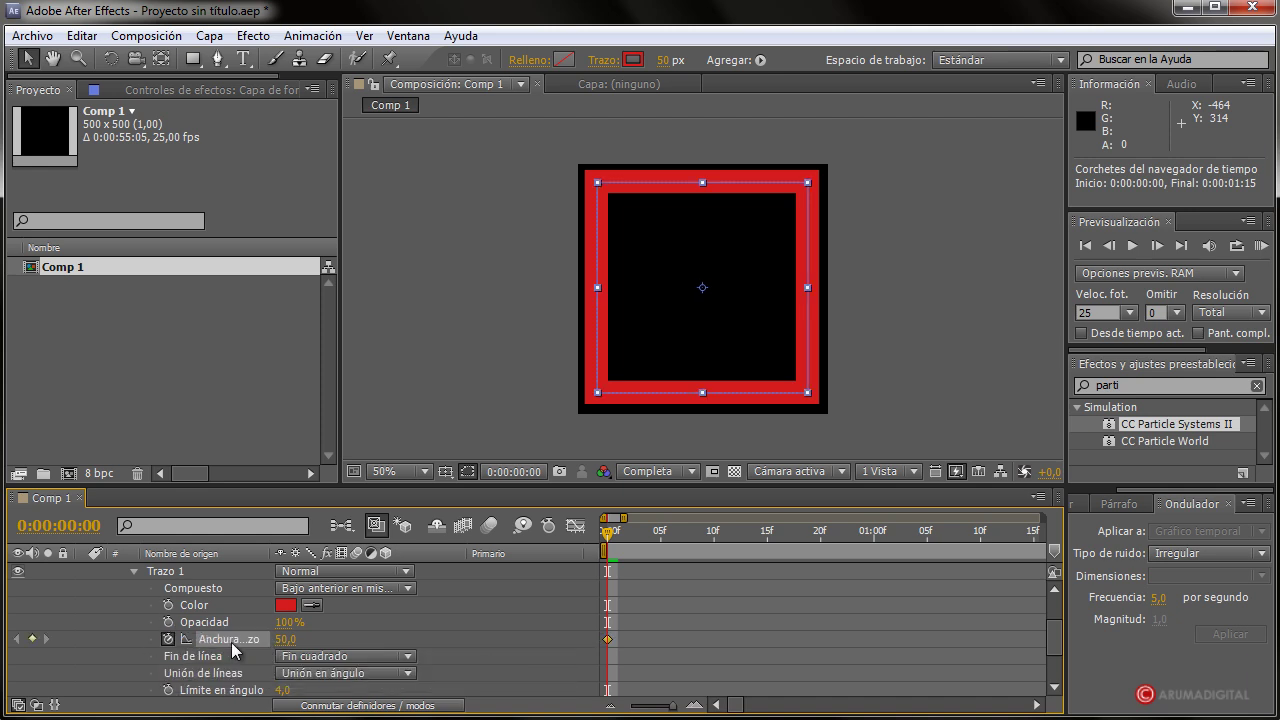
drag(607, 536, 767, 534)
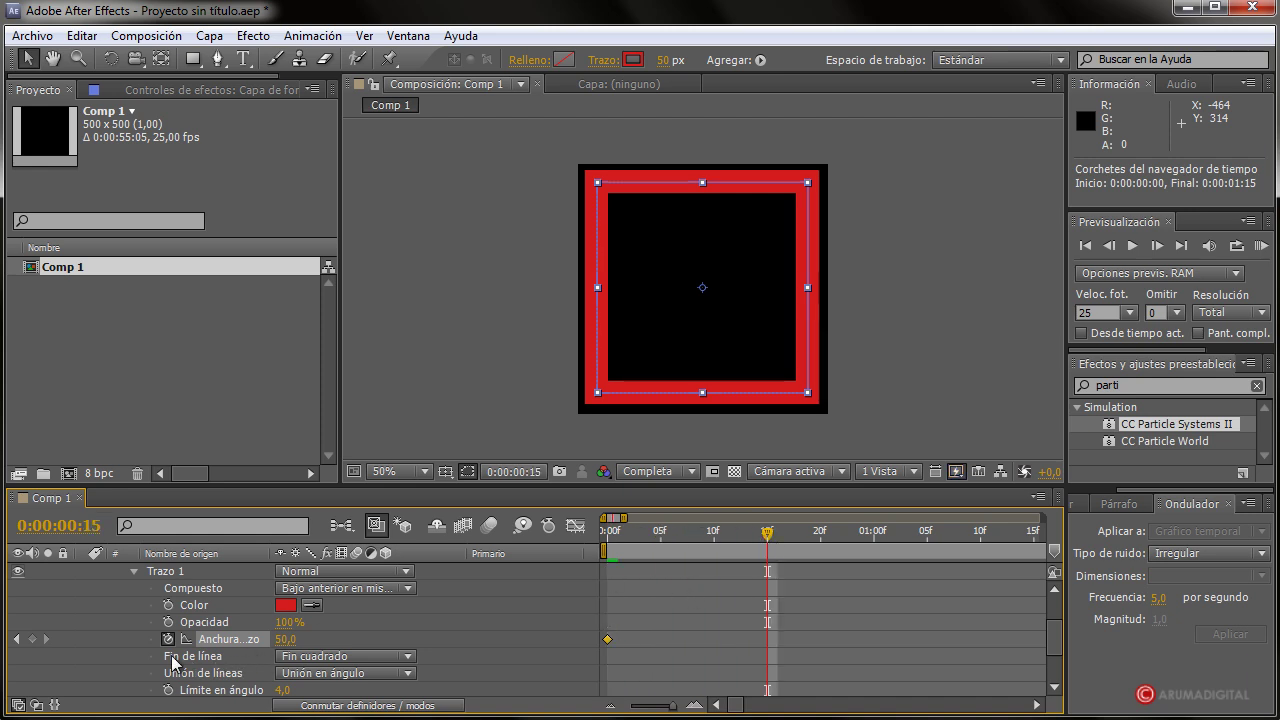
drag(287, 647, 228, 648)
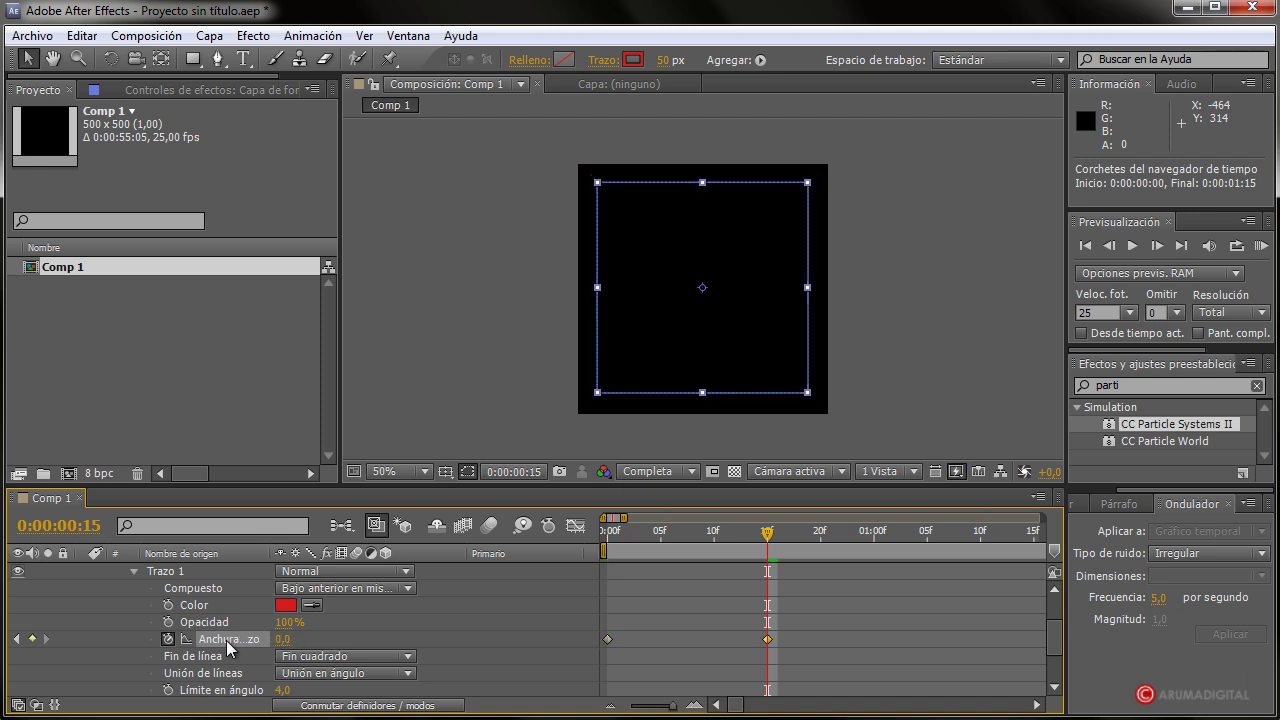
mouse_move(767, 534)
mouse_down()
mouse_move(758, 546)
mouse_move(843, 551)
mouse_up()
key(Home)
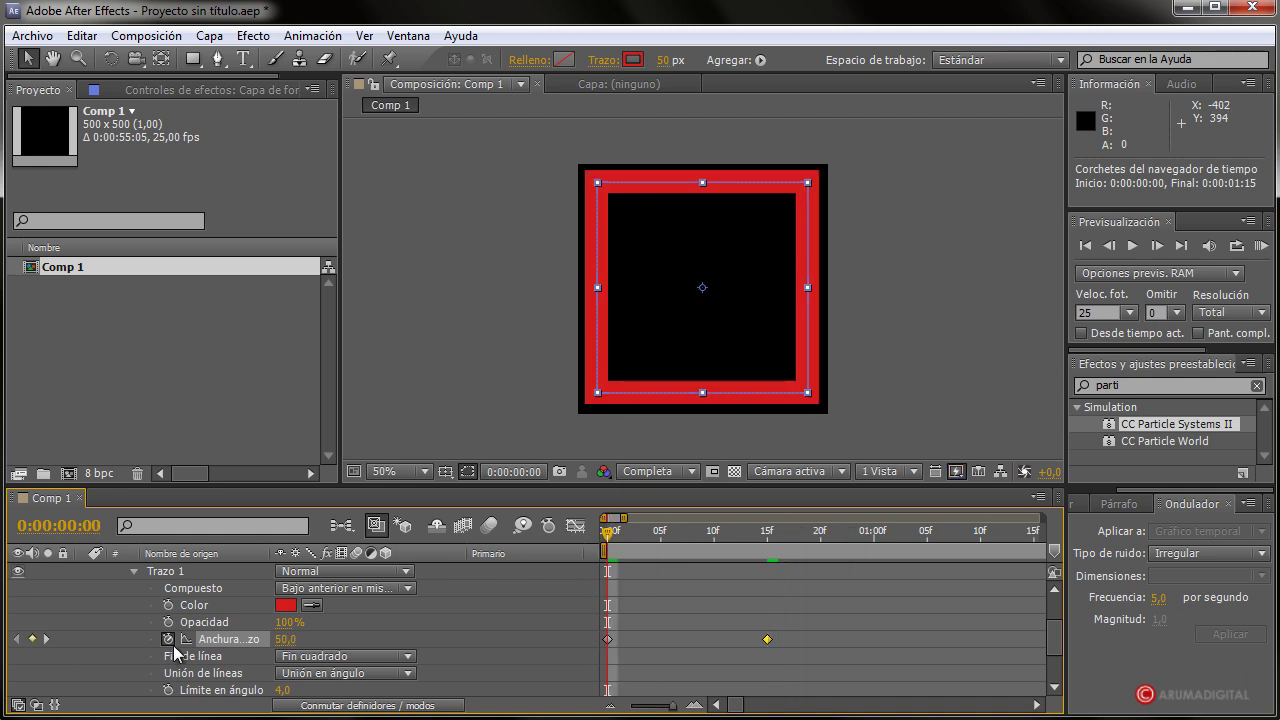
- Collapse the rectangle's stroke and contents groups and reveal the layer's Transform properties
scroll(181, 651, down, 3)
scroll(180, 650, up, 3)
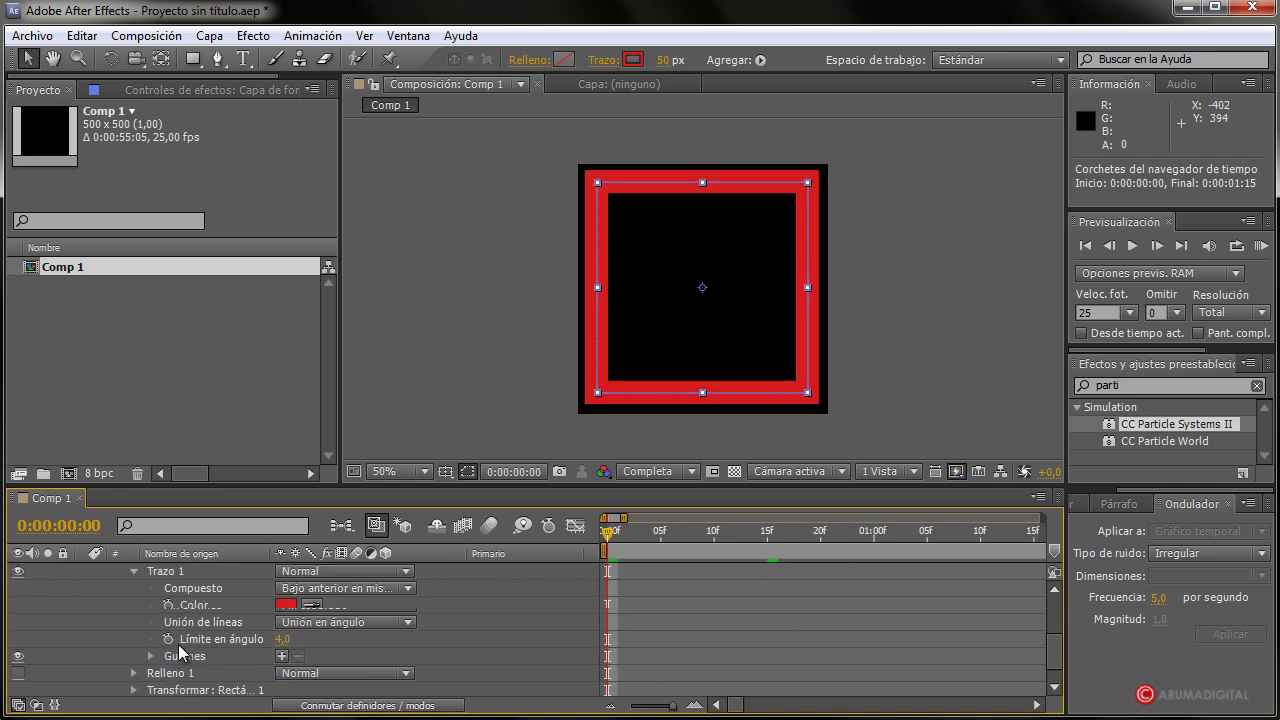
scroll(131, 623, up, 2)
click(132, 621)
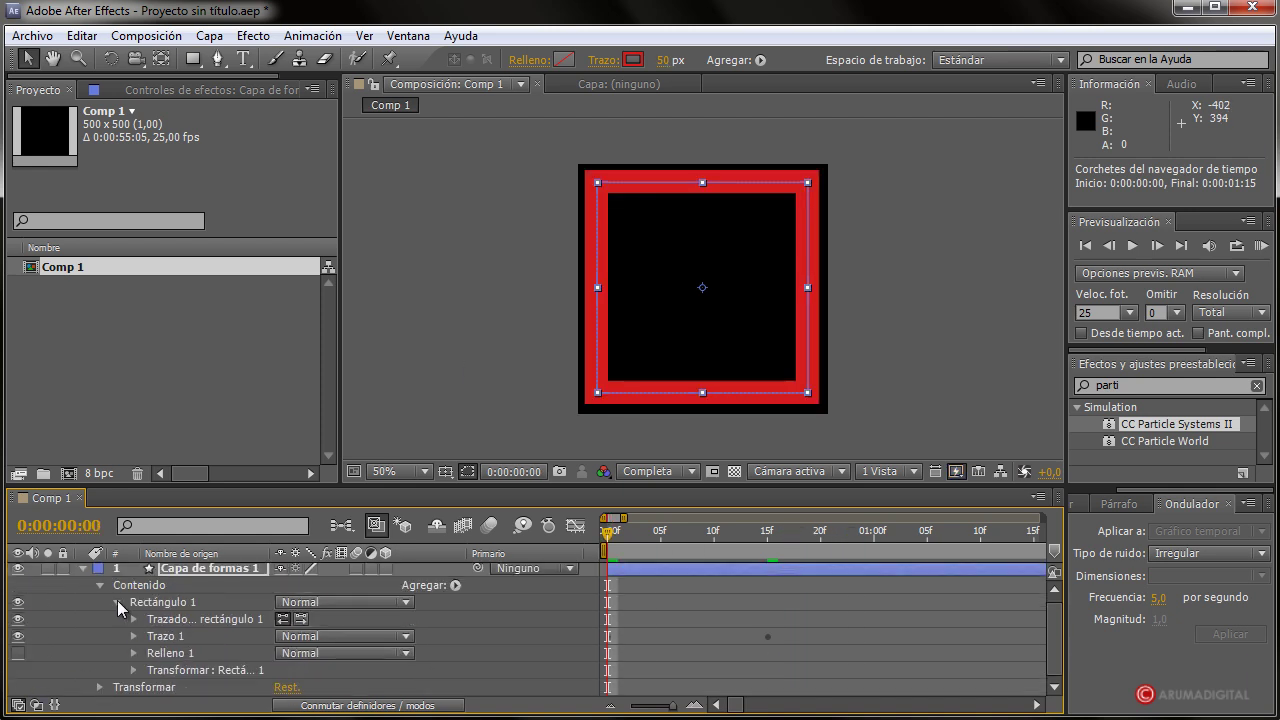
click(117, 602)
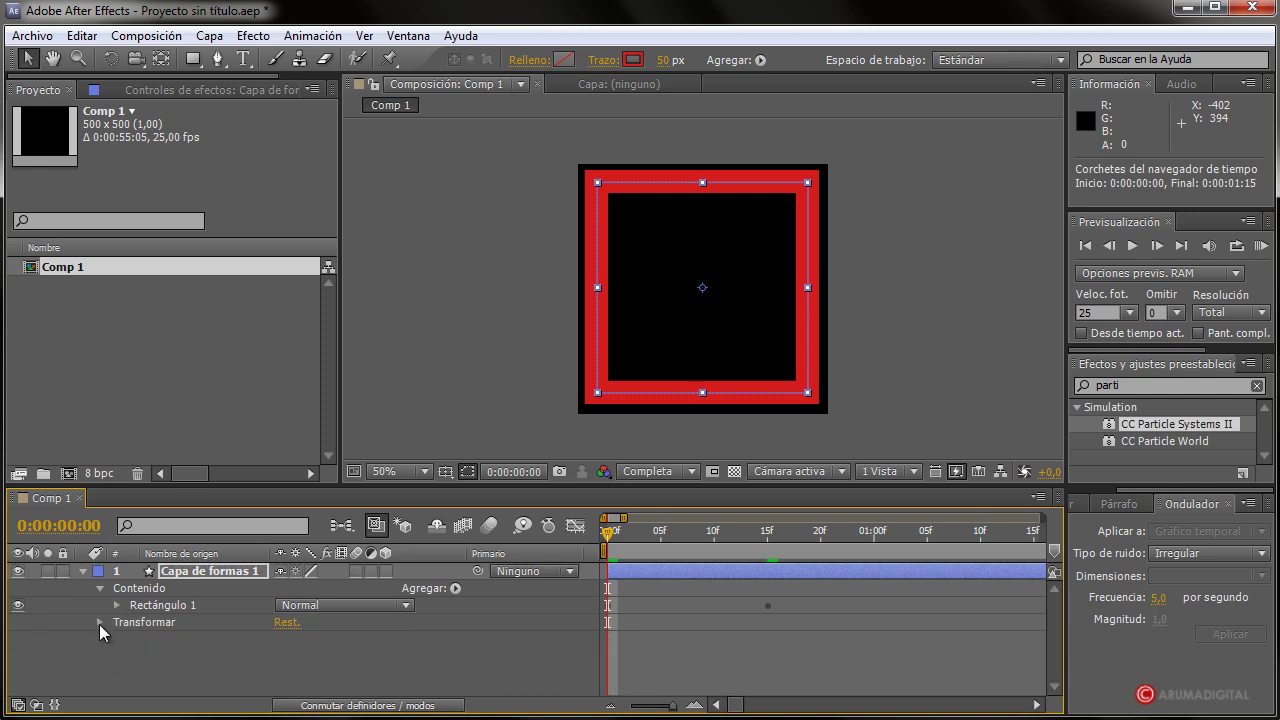
click(99, 623)
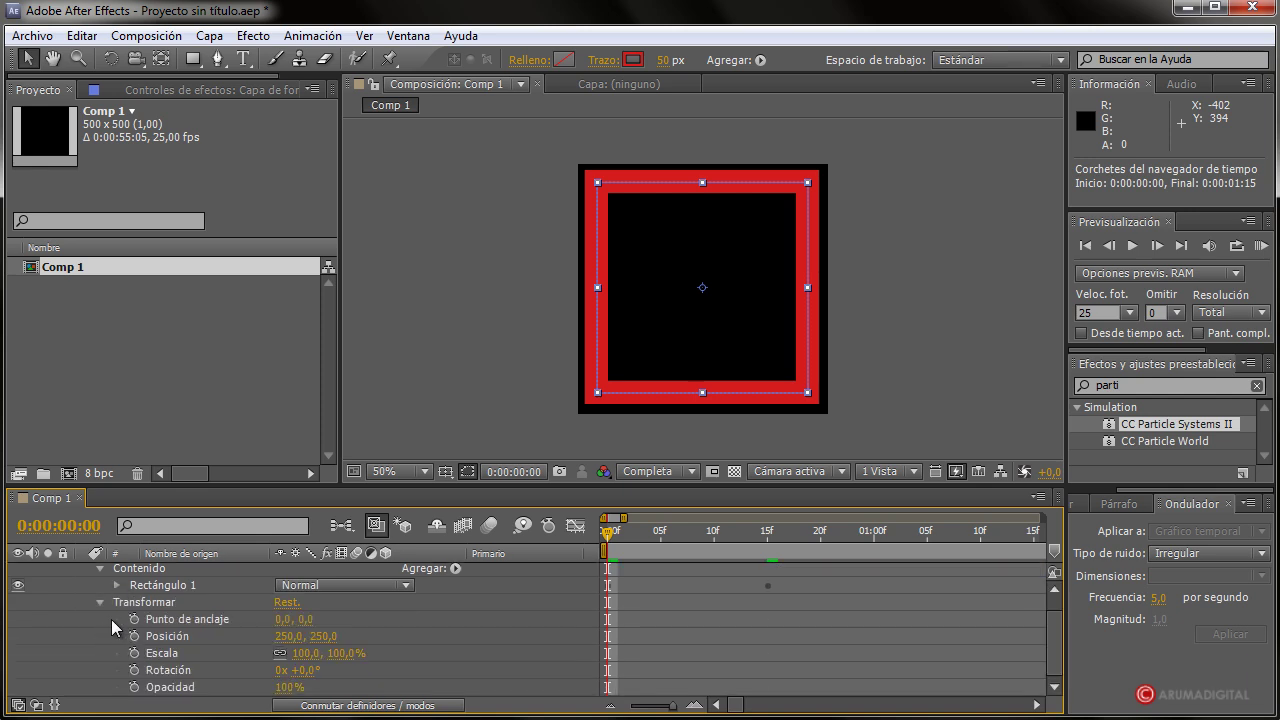
drag(302, 670, 310, 666)
- Keyframe the square's scale at 0% on frame 0 and 100% on frame 15
right_click(308, 664)
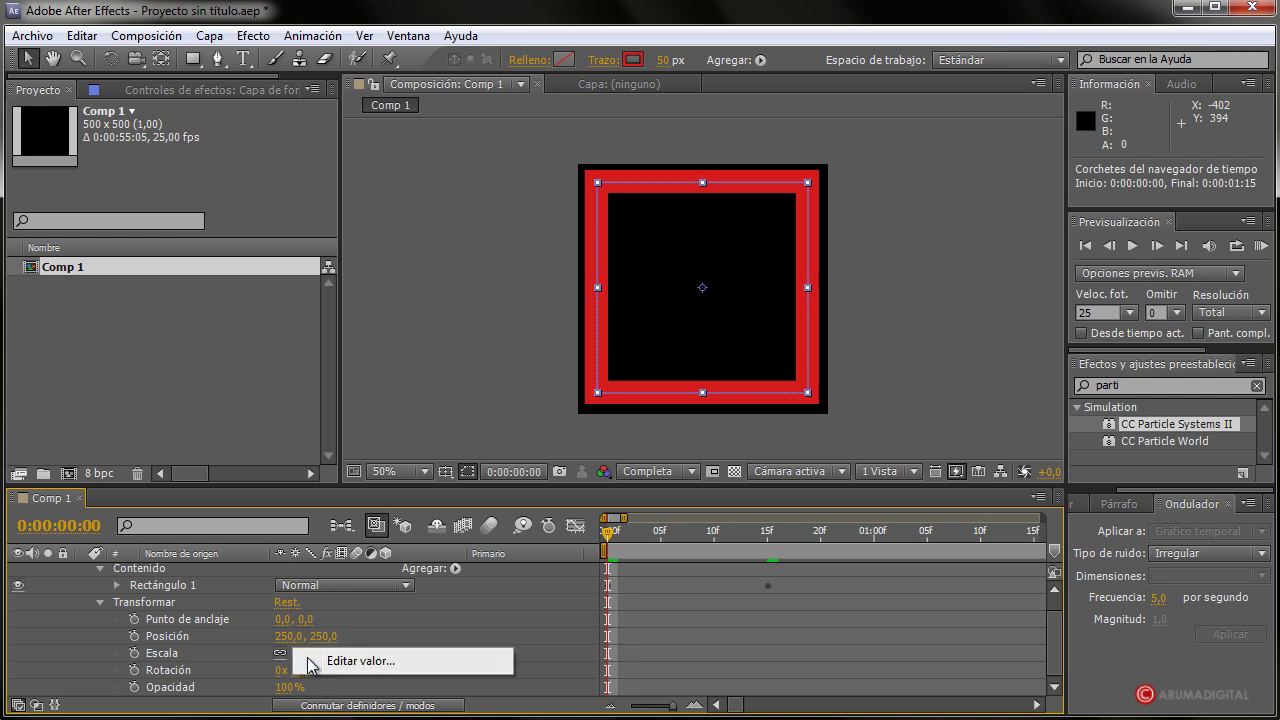
click(134, 654)
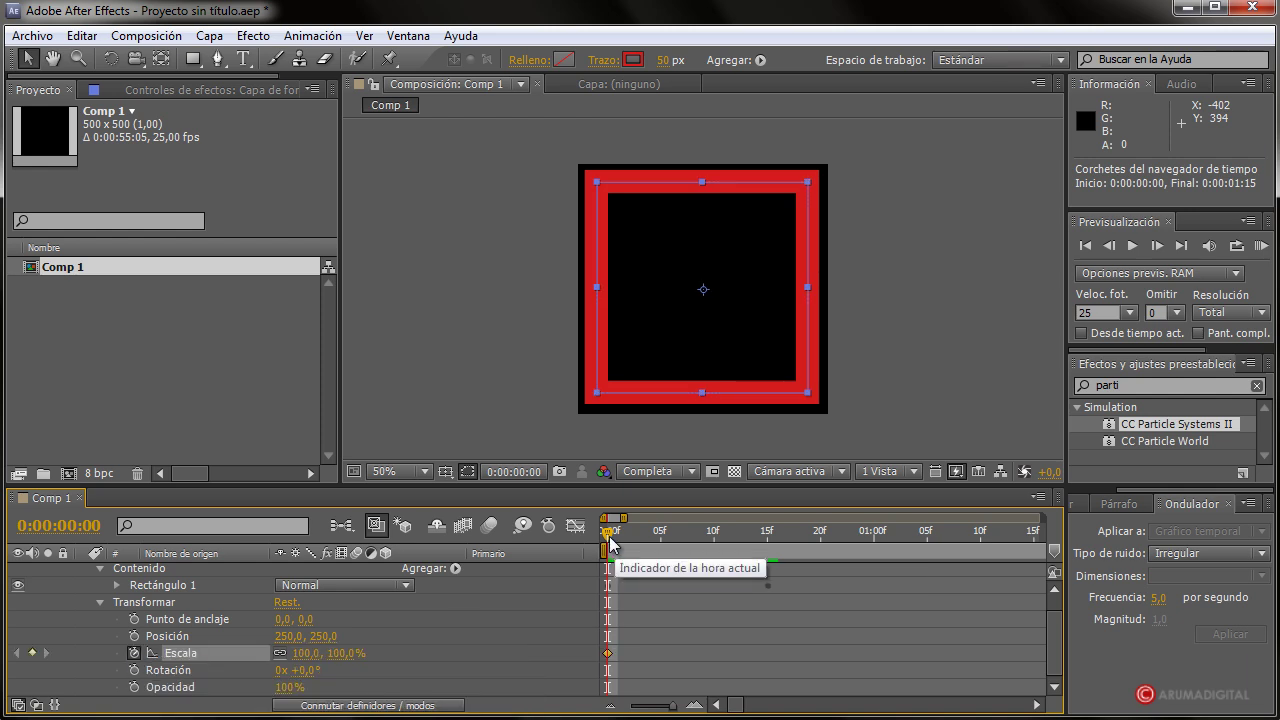
click(306, 653)
text(0)
key(Return)
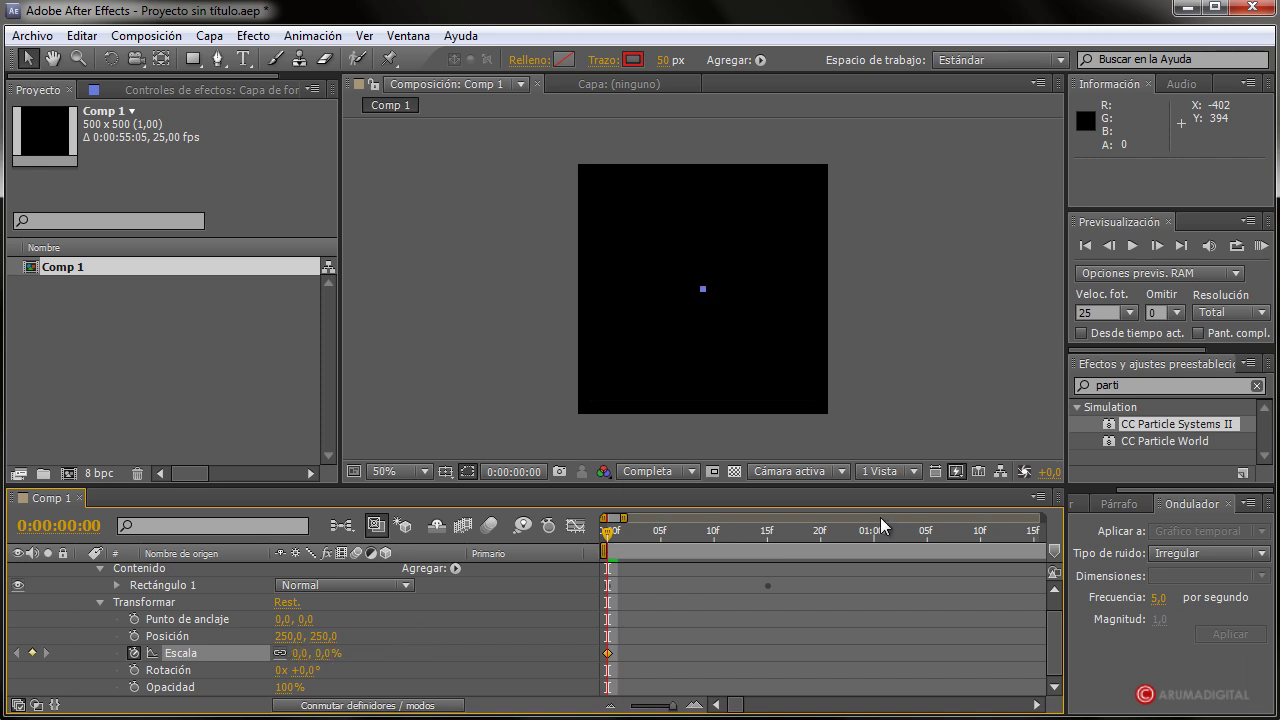
drag(607, 531, 766, 540)
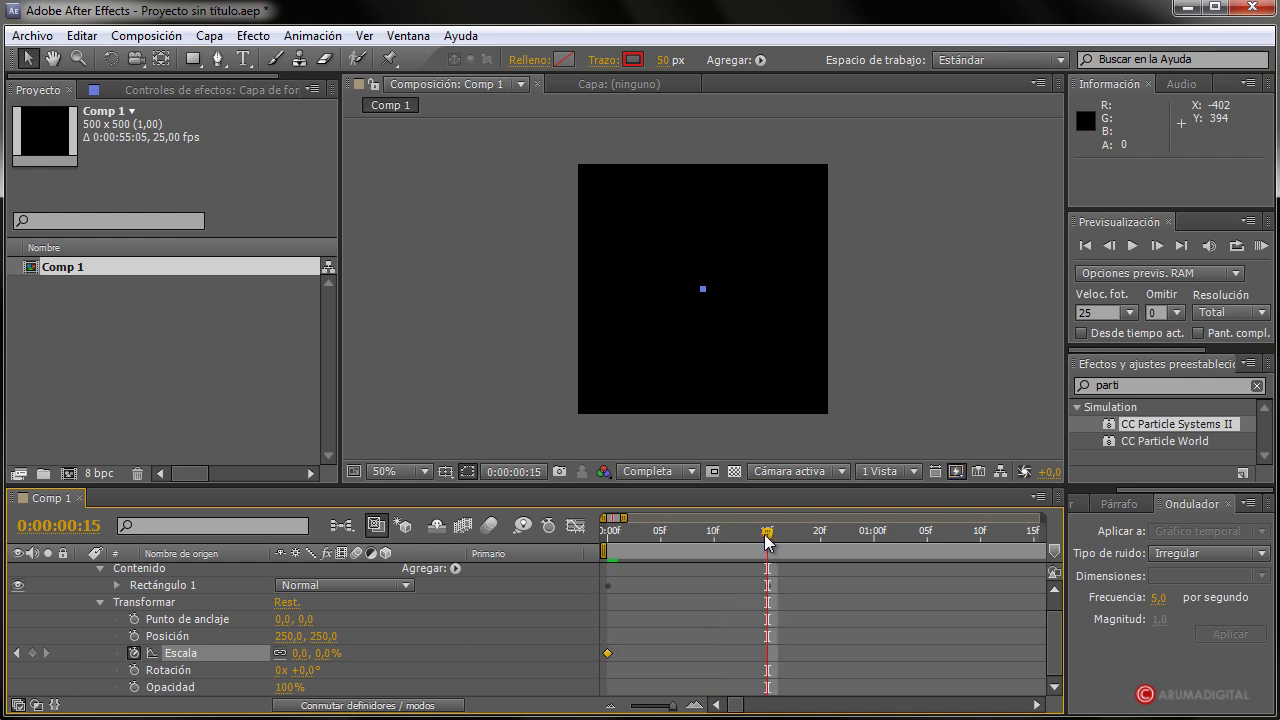
click(299, 653)
text(100)
key(Return)
drag(757, 540, 798, 540)
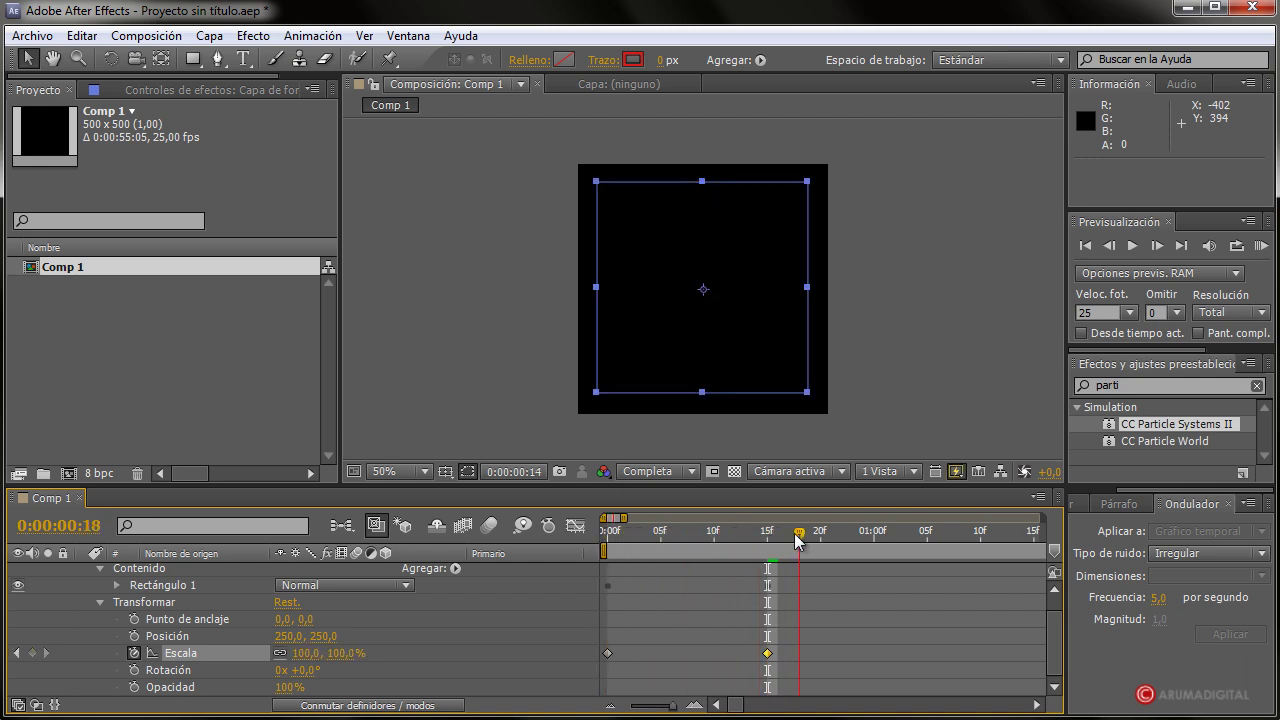
drag(798, 540, 607, 540)
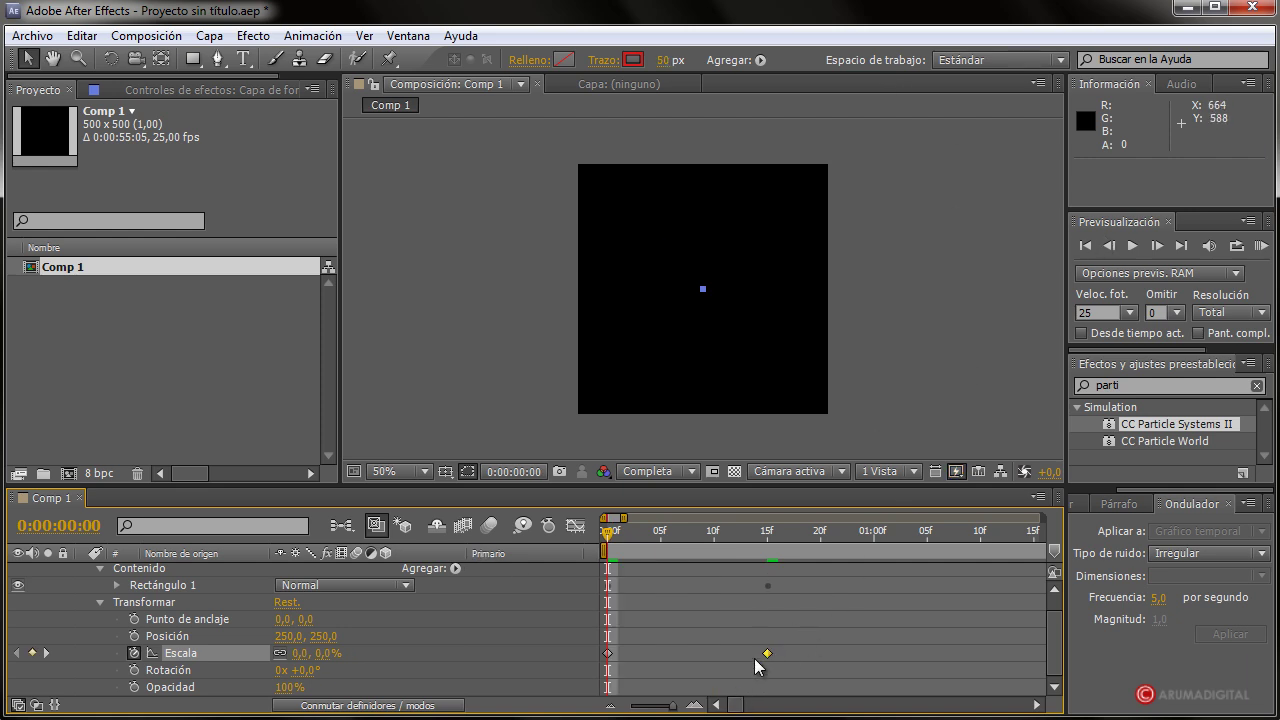
- Shorten the work area so it ends at 0:00:01:24
drag(673, 705, 629, 703)
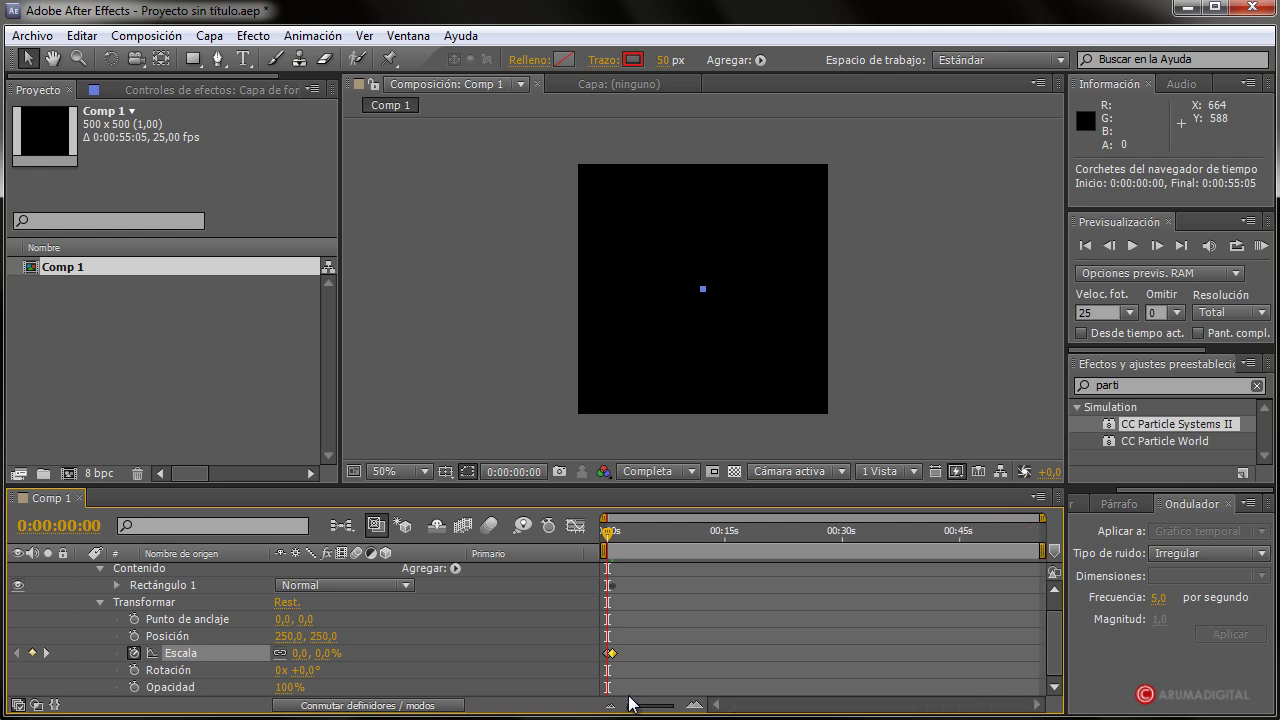
drag(1043, 548, 626, 549)
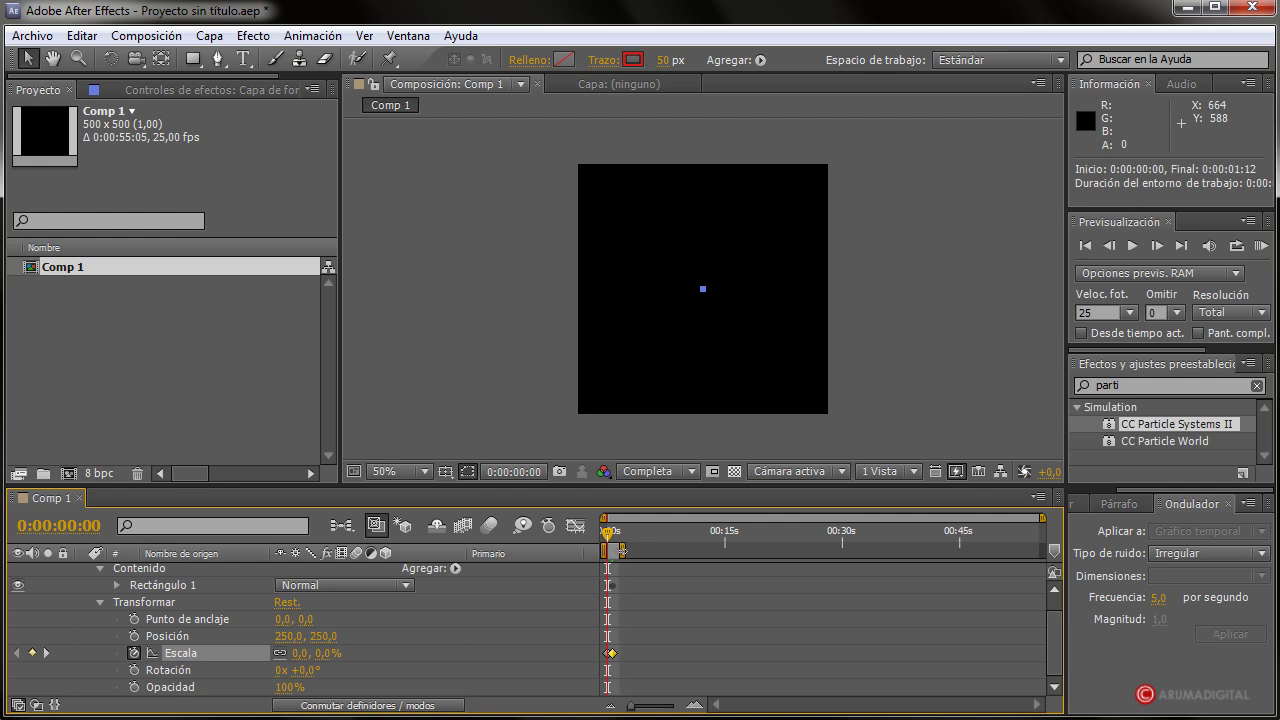
drag(632, 705, 680, 704)
mouse_move(904, 549)
mouse_down()
mouse_move(851, 549)
mouse_move(907, 549)
mouse_up()
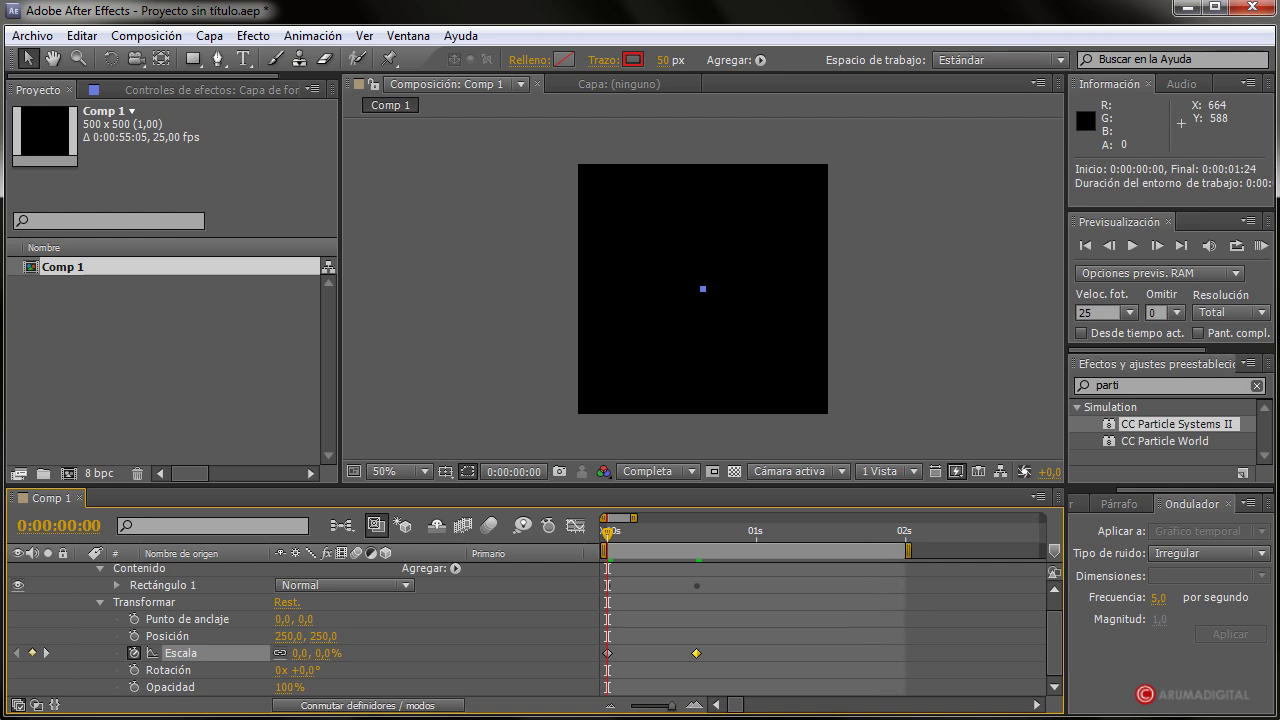
- Preview the animation and move the 100% scale keyframe from frame 15 to frame 8
click(1261, 245)
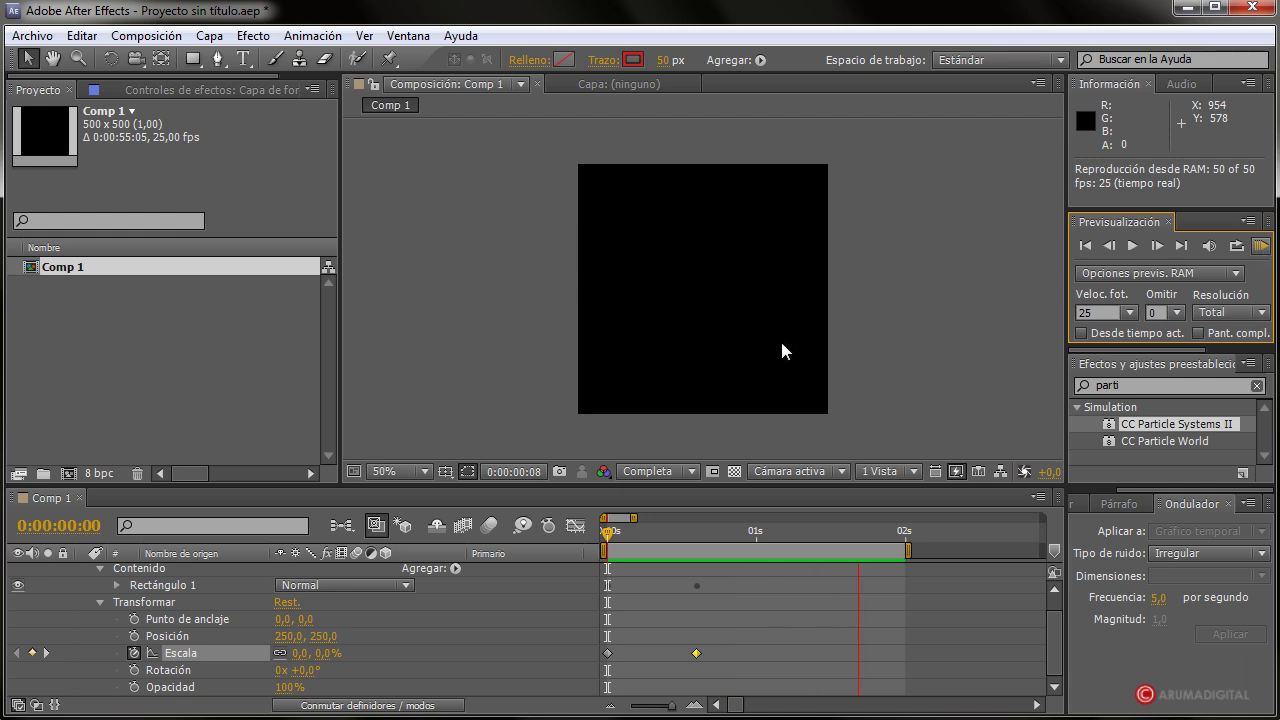
click(1262, 246)
drag(740, 680, 684, 574)
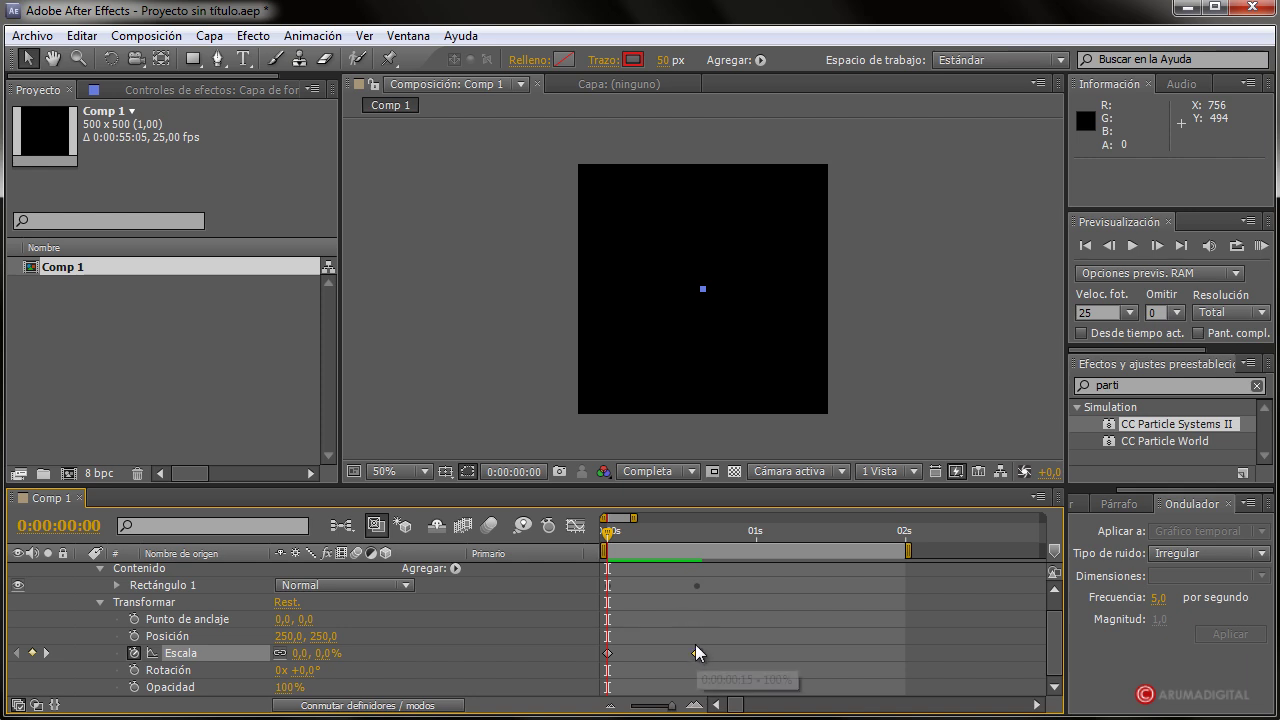
mouse_move(607, 533)
mouse_down()
mouse_move(667, 541)
mouse_move(654, 540)
mouse_up()
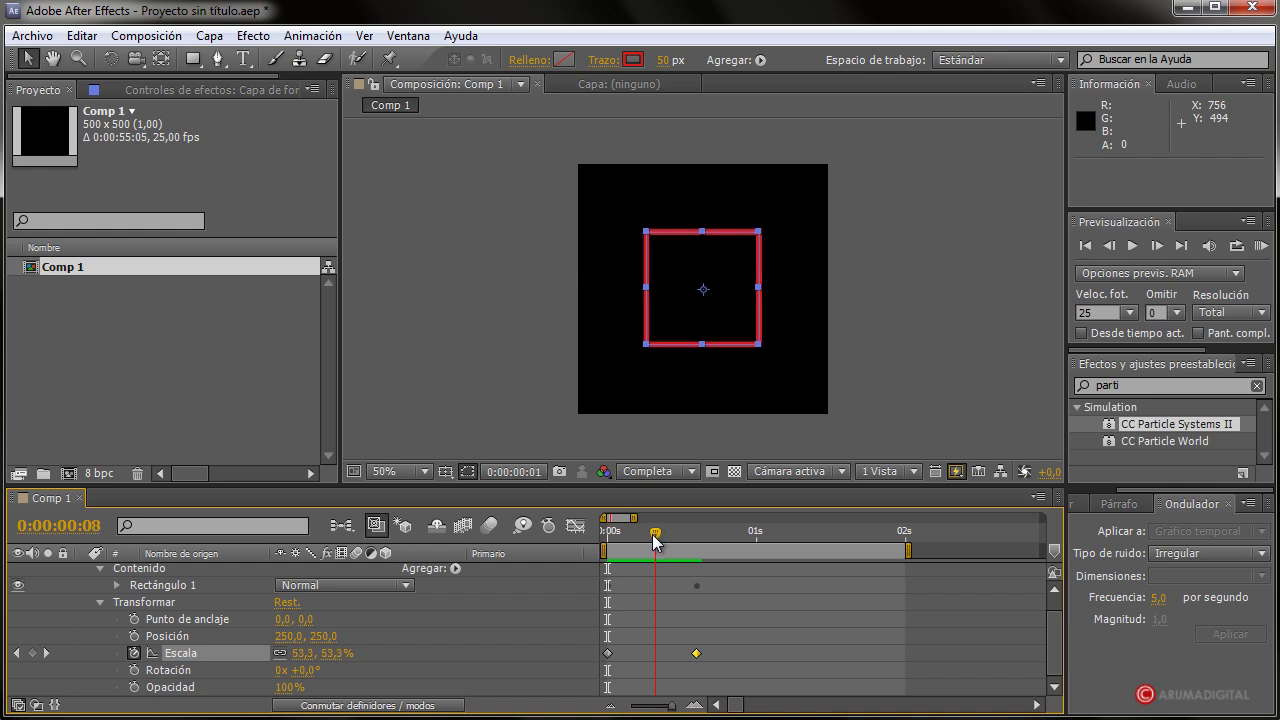
drag(697, 653, 655, 653)
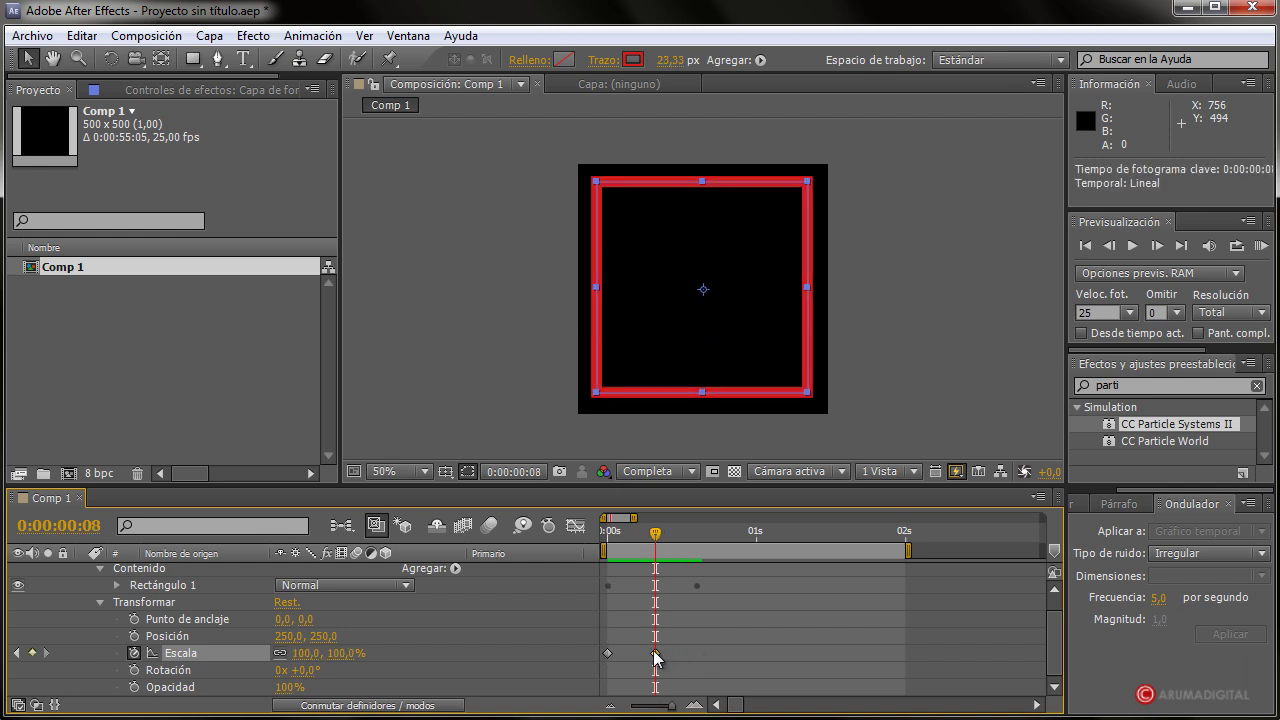
scroll(96, 634, up, 1)
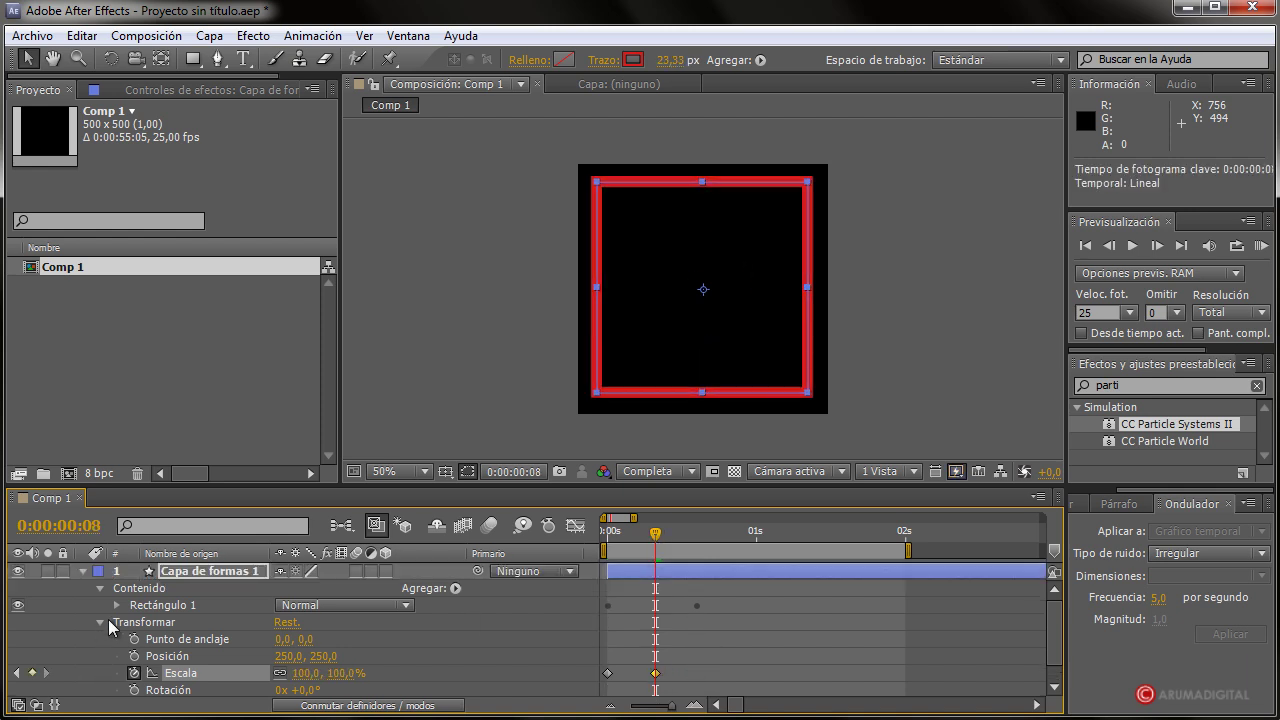
- Move the stroke width keyframes earlier so the 0 width lands on frame 8
click(117, 604)
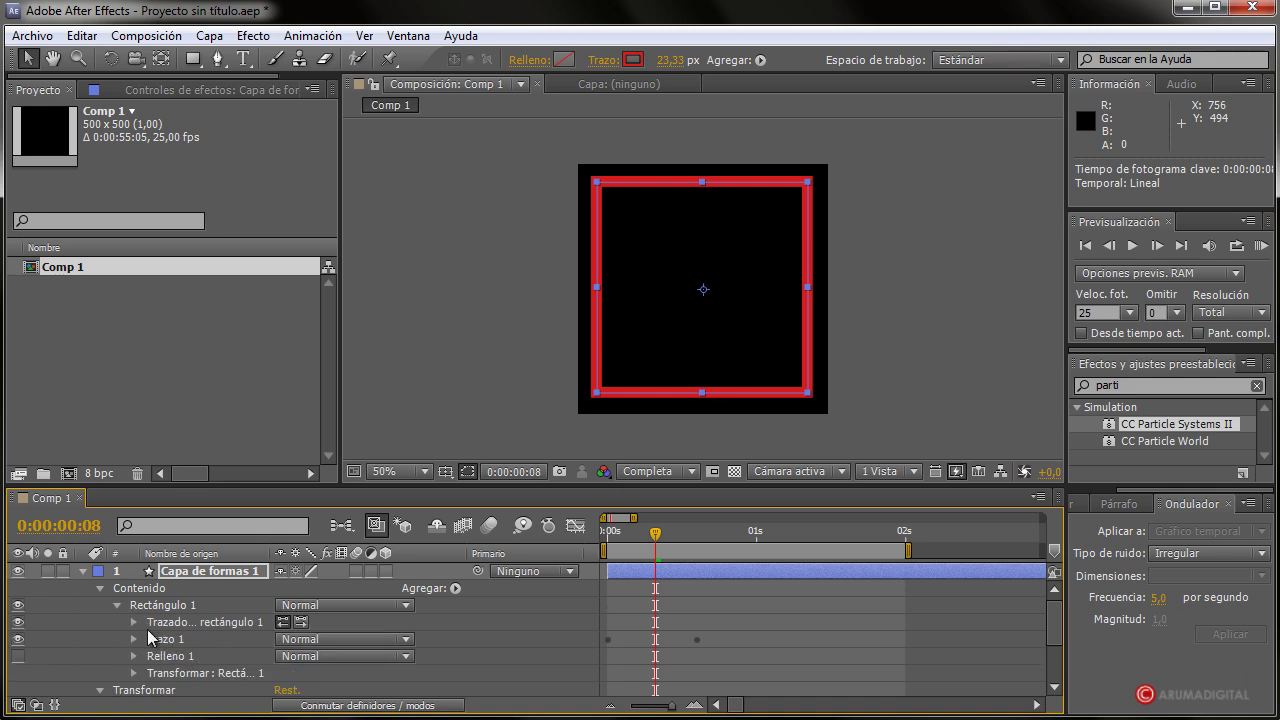
click(133, 638)
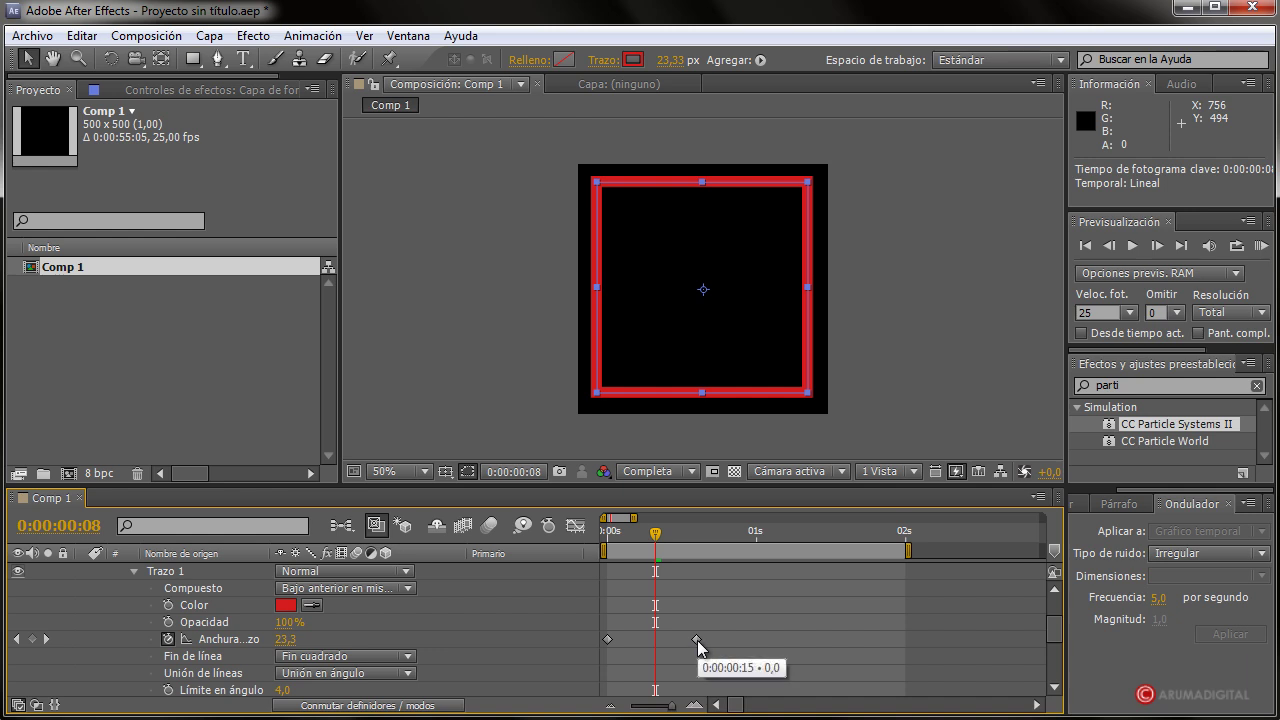
click(240, 639)
drag(696, 639, 655, 639)
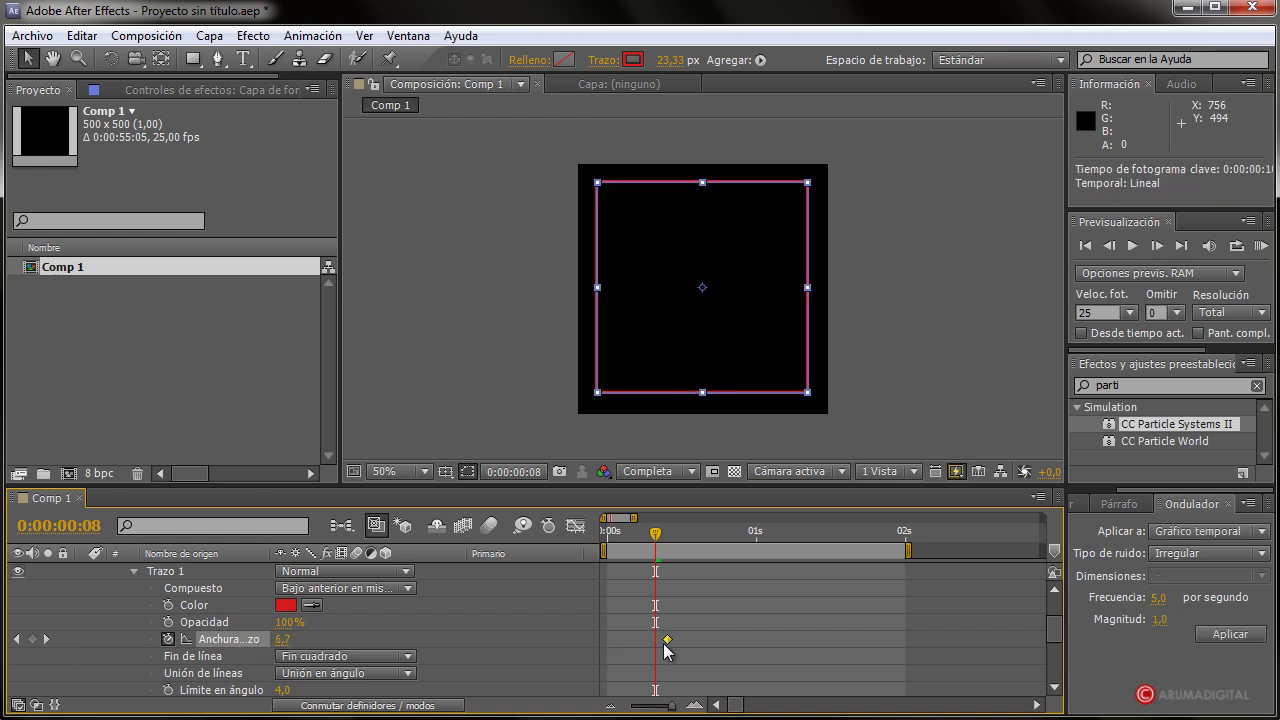
drag(657, 540, 605, 540)
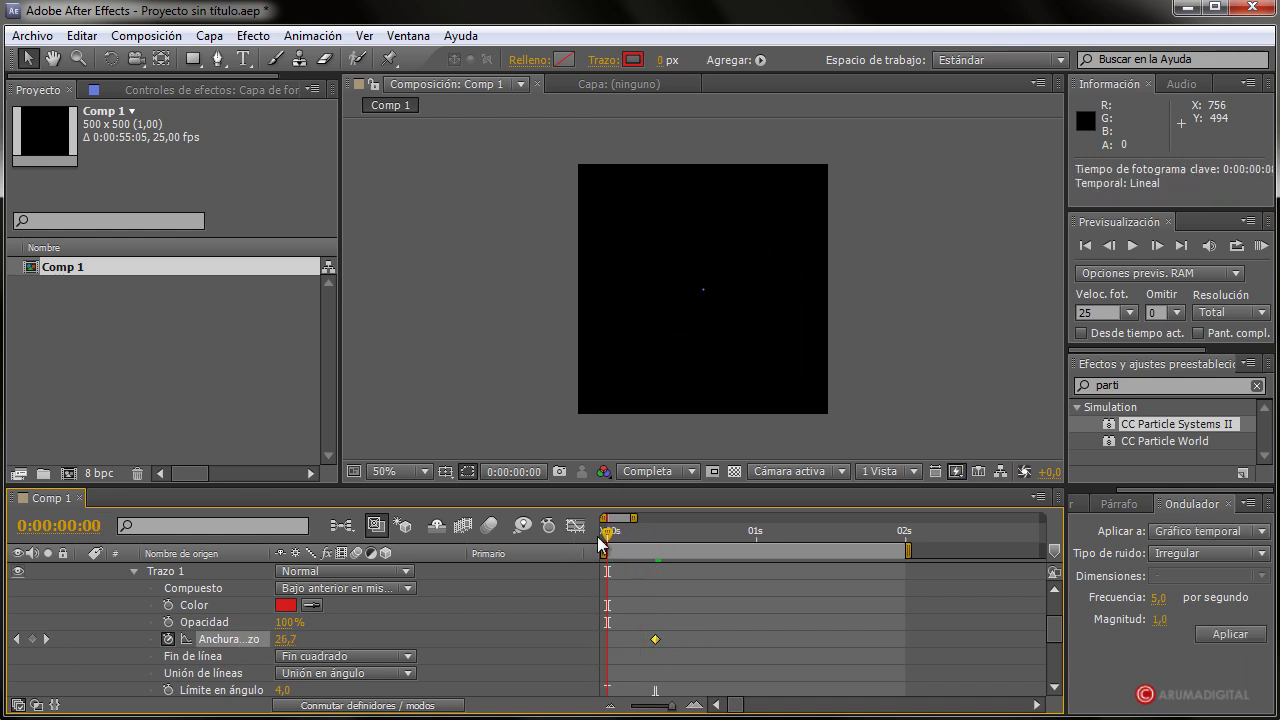
- Preview the animation, then fold closed Rectángulo 1, Contenido and Transformar
click(1261, 248)
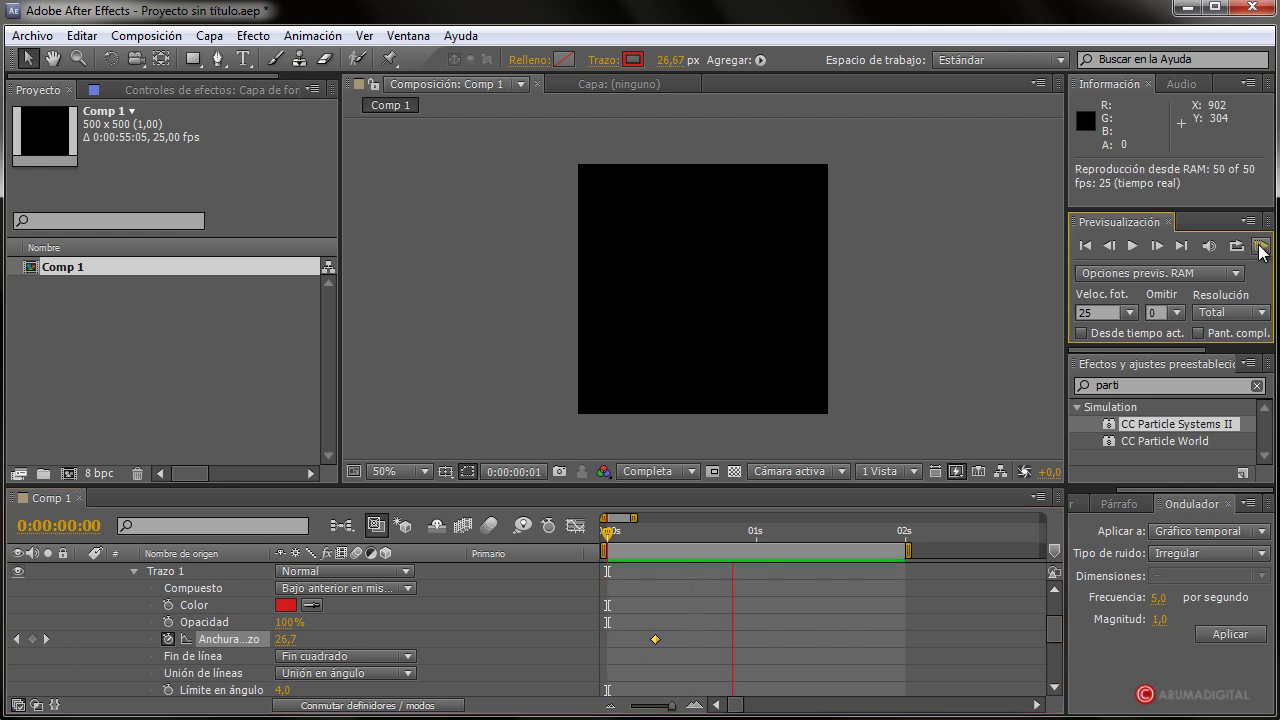
click(1261, 248)
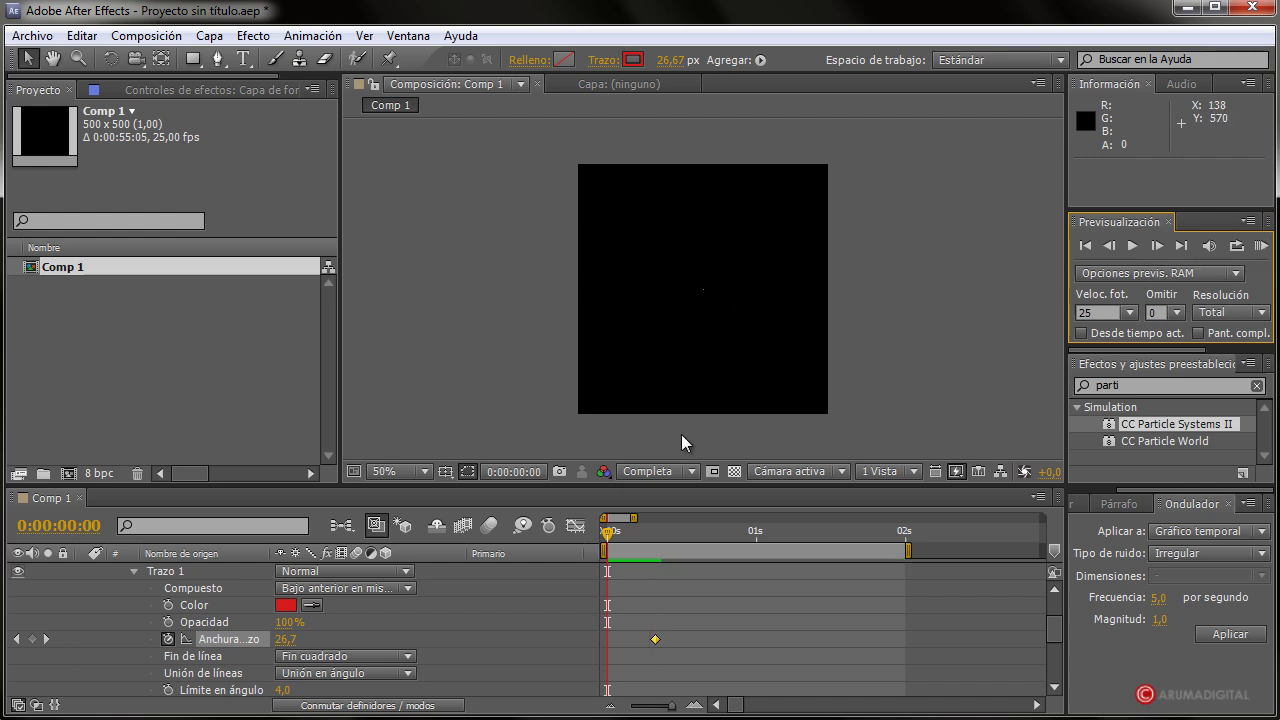
scroll(114, 613, up, 2)
click(114, 608)
click(100, 590)
click(100, 604)
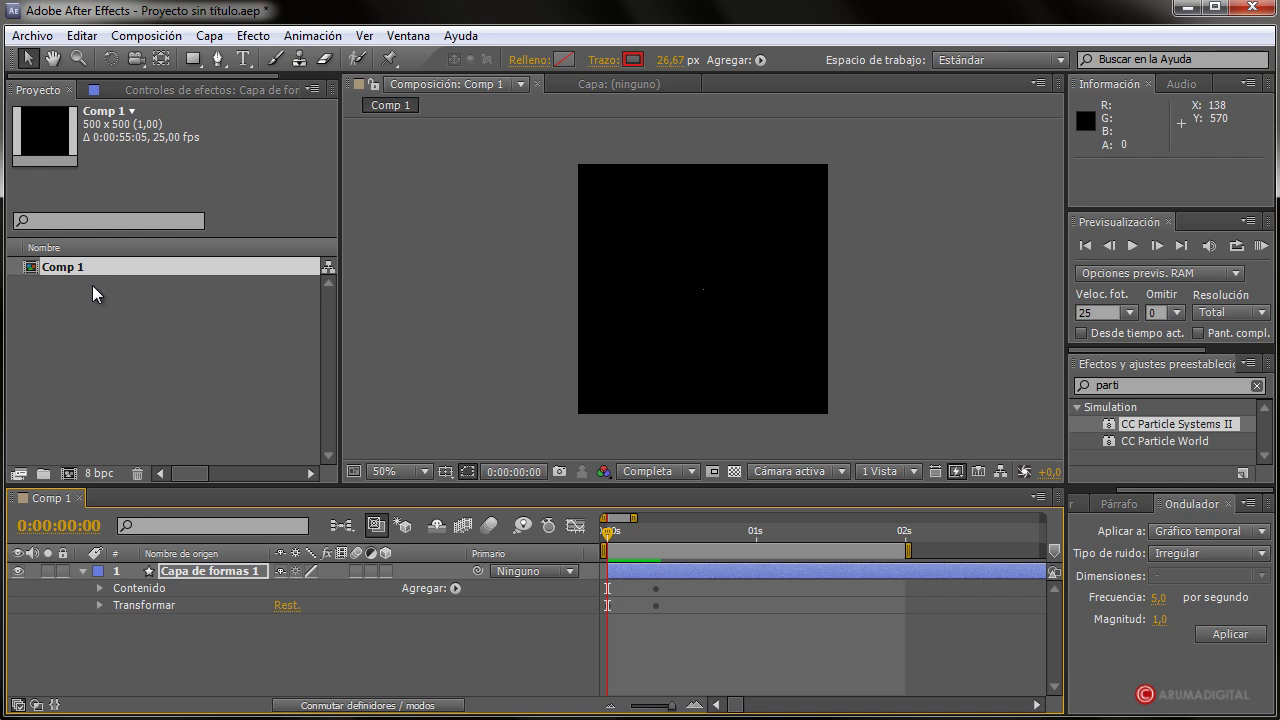
- Import the audio file mio.wav into the project and select it in the Project panel
right_click(105, 294)
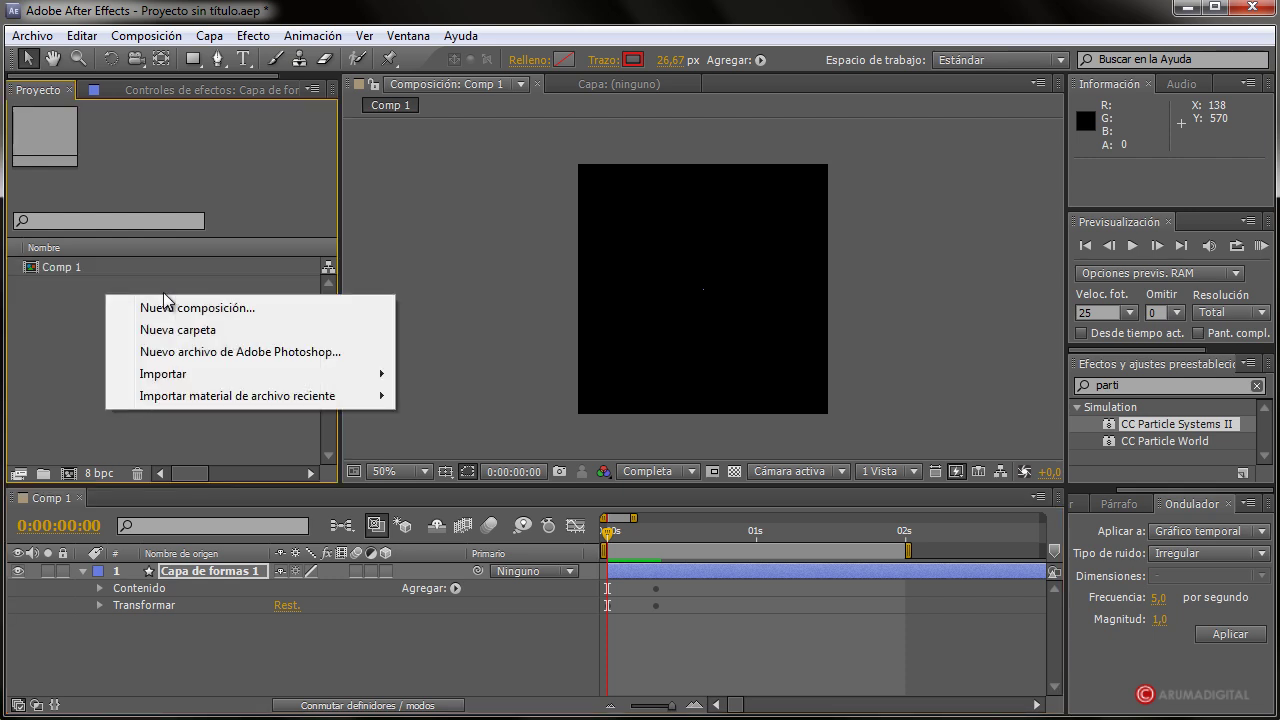
mouse_move(193, 374)
click(414, 374)
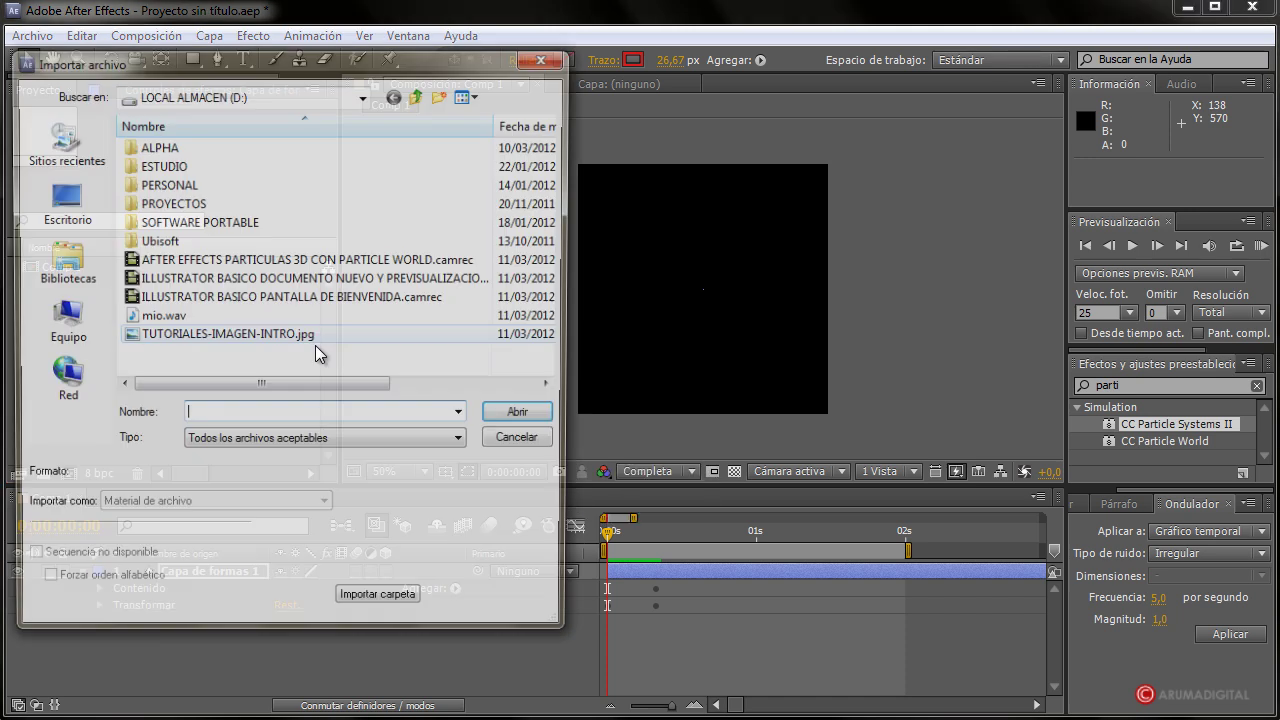
click(175, 337)
double_click(170, 317)
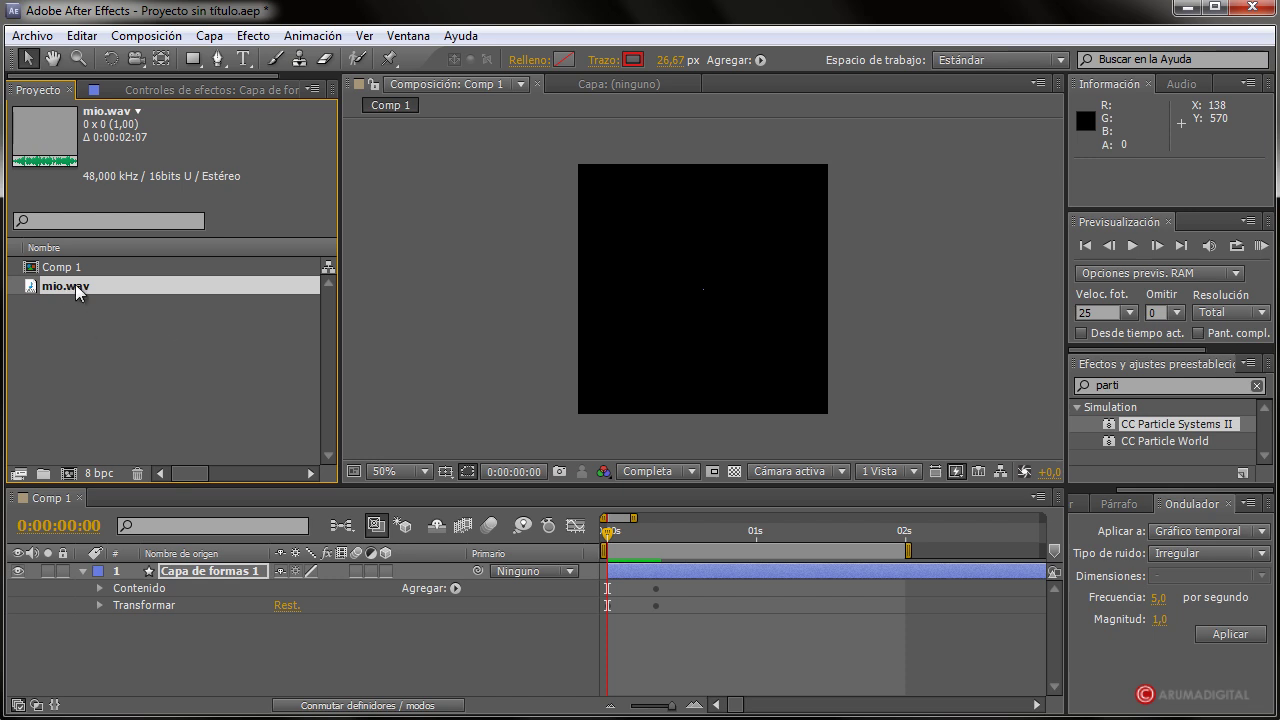
click(92, 365)
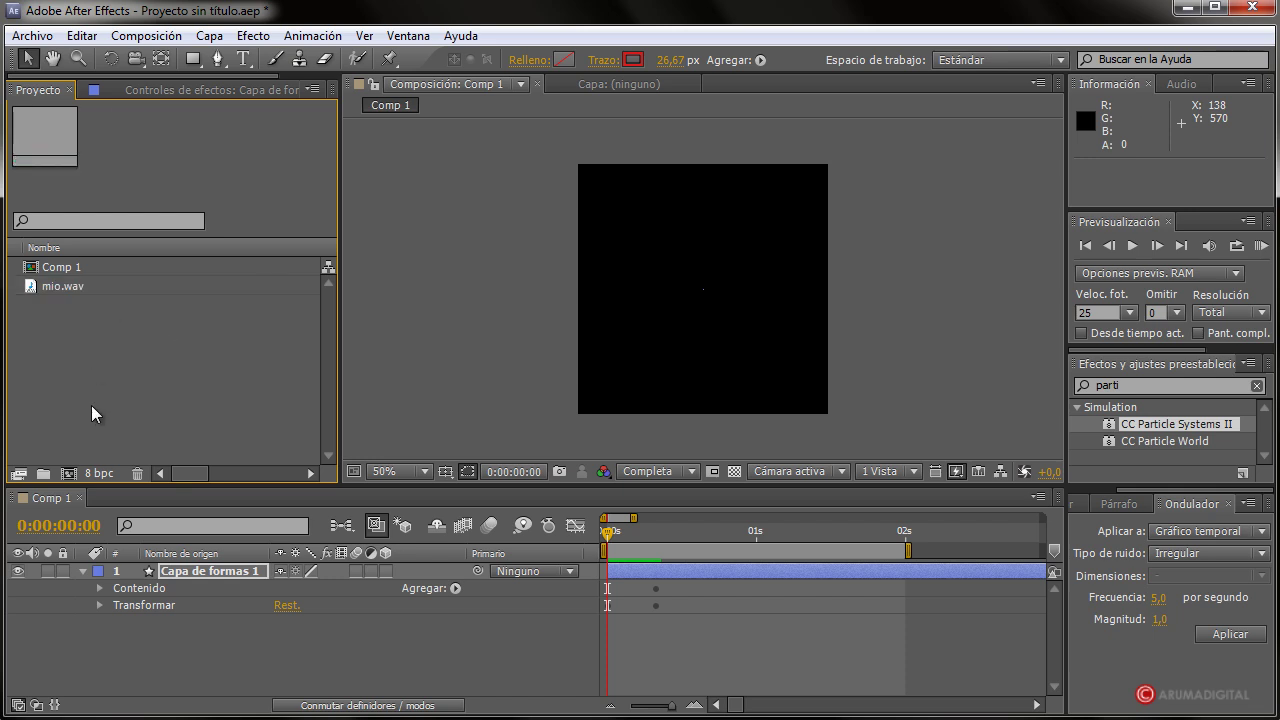
click(80, 289)
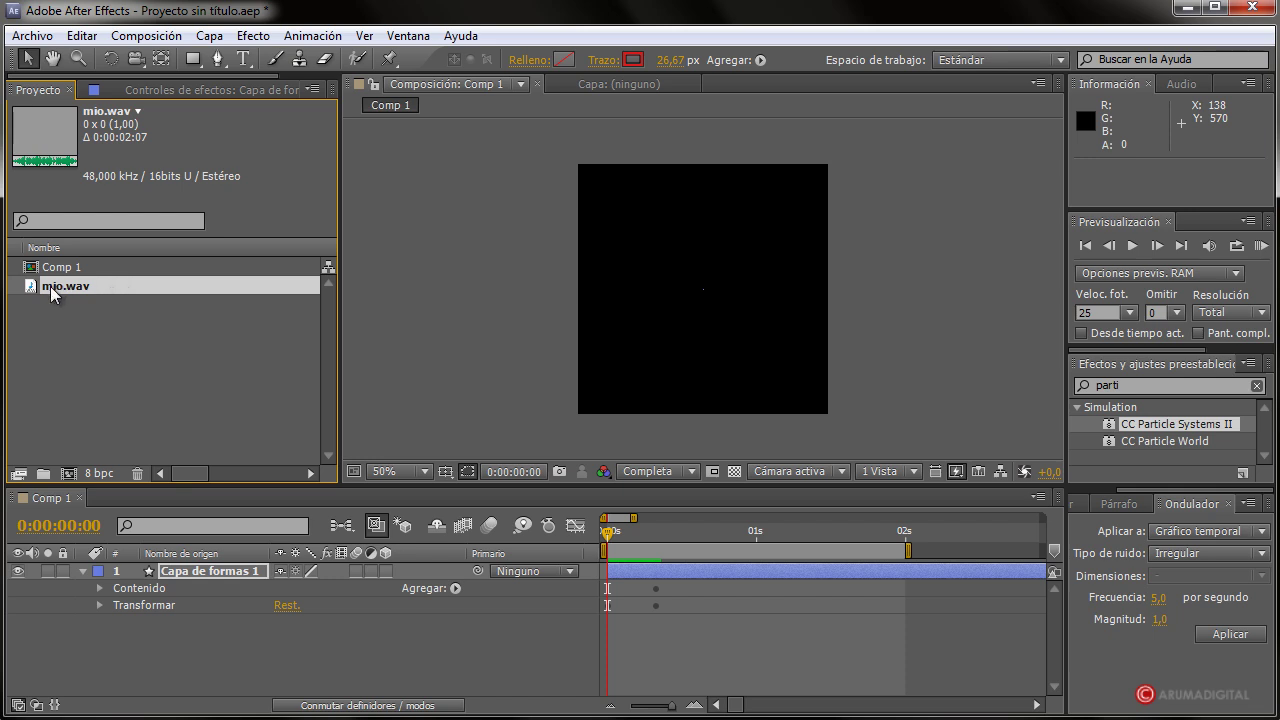
- Add mio.wav to Comp 1 as an audio layer and preview it
drag(53, 286, 132, 626)
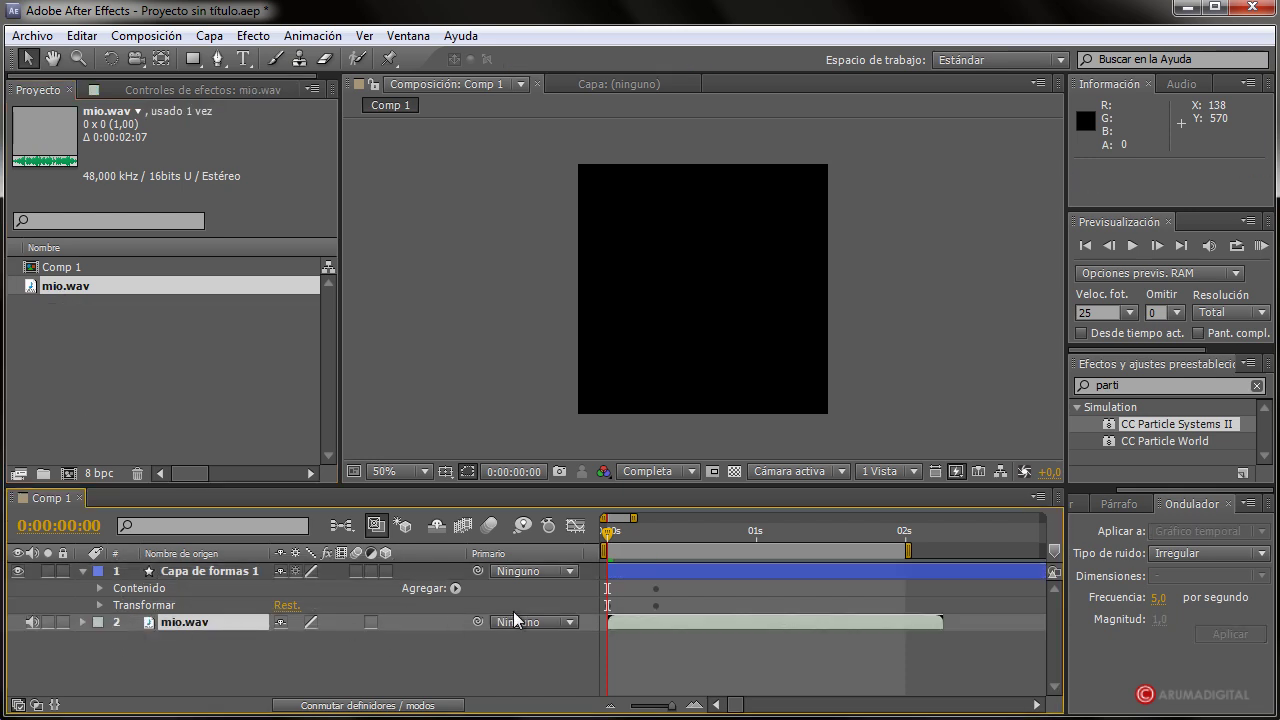
drag(661, 617, 661, 617)
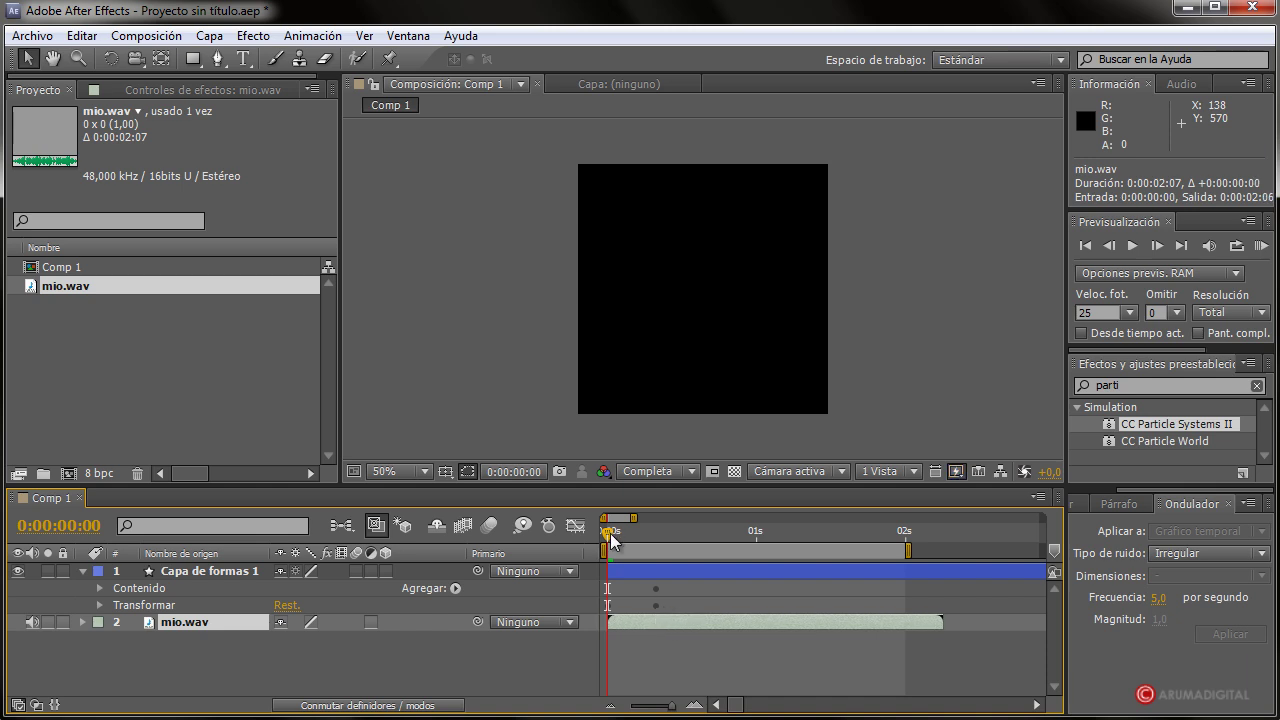
click(1260, 246)
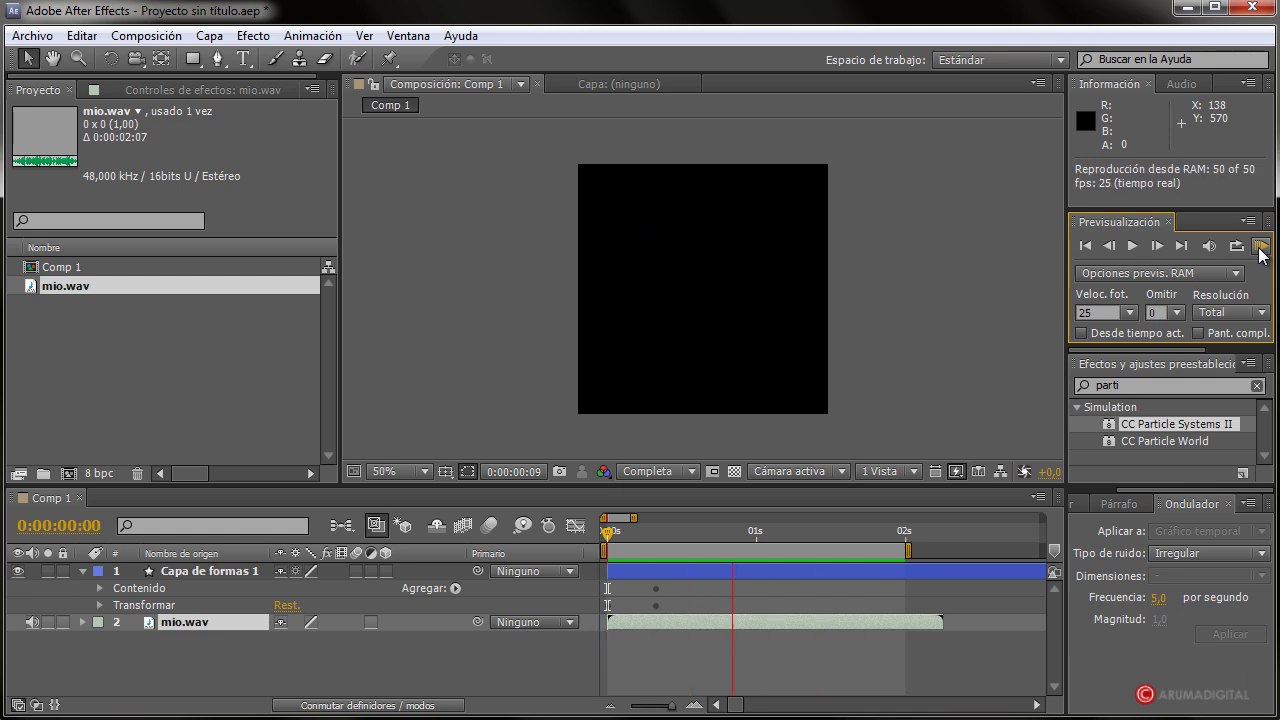
click(1260, 248)
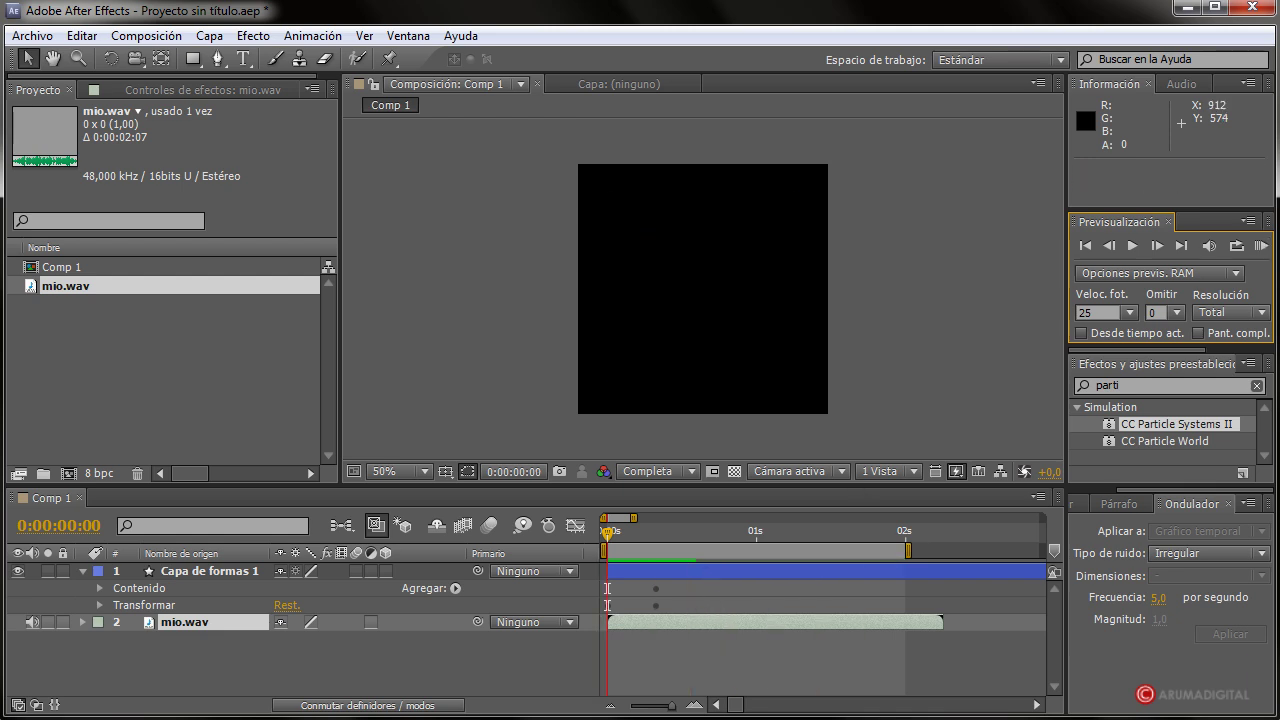
click(1262, 246)
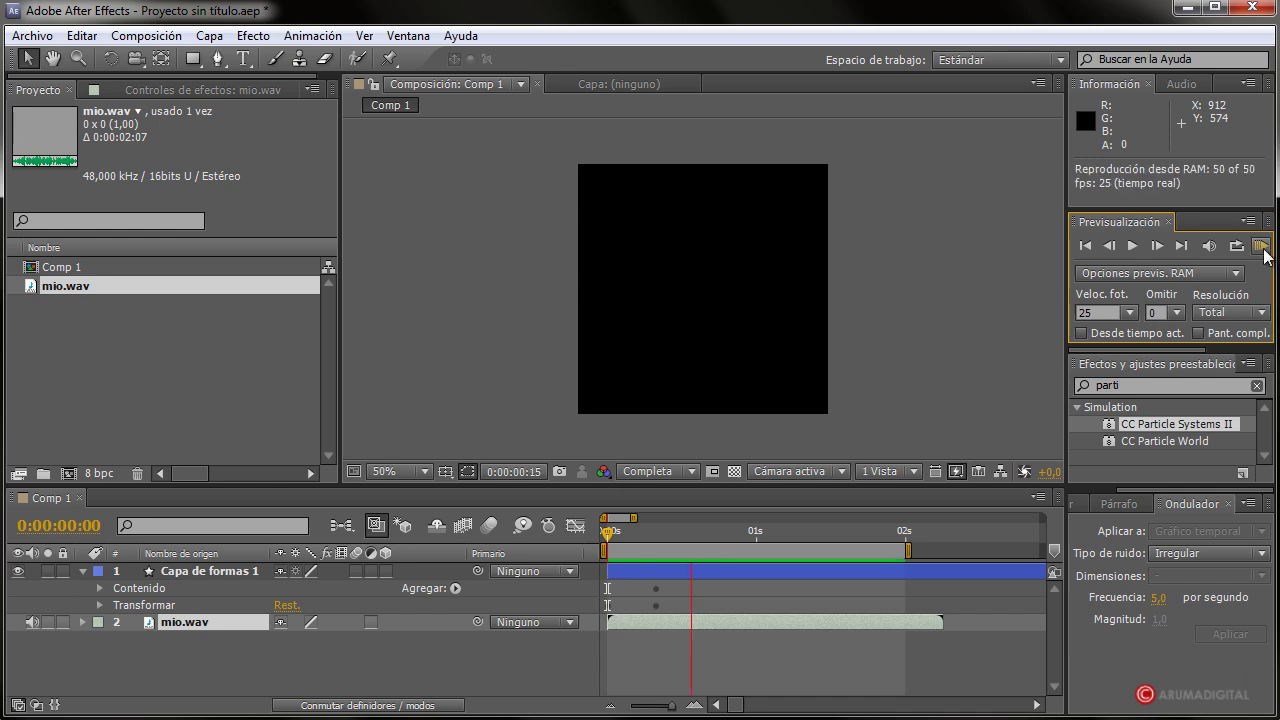
click(1262, 247)
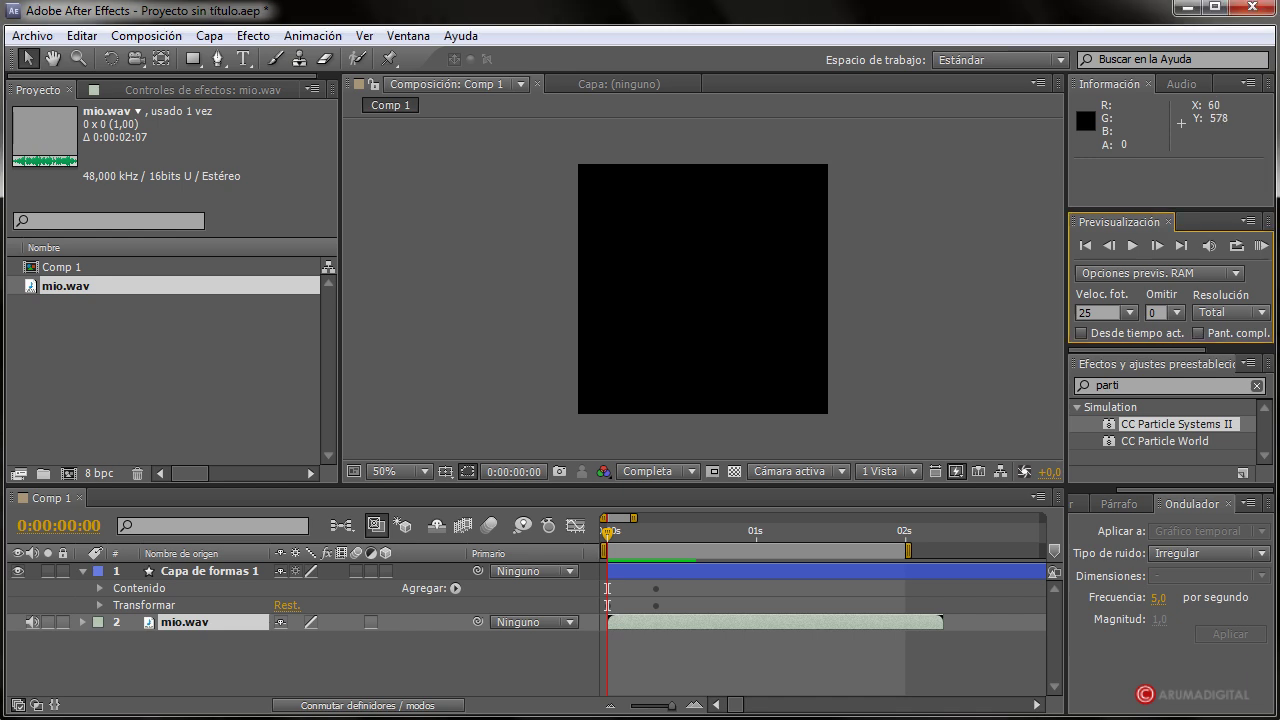
- Move the mio.wav layer to start earlier, preview the timing, and select Capa de formas 1
click(1263, 247)
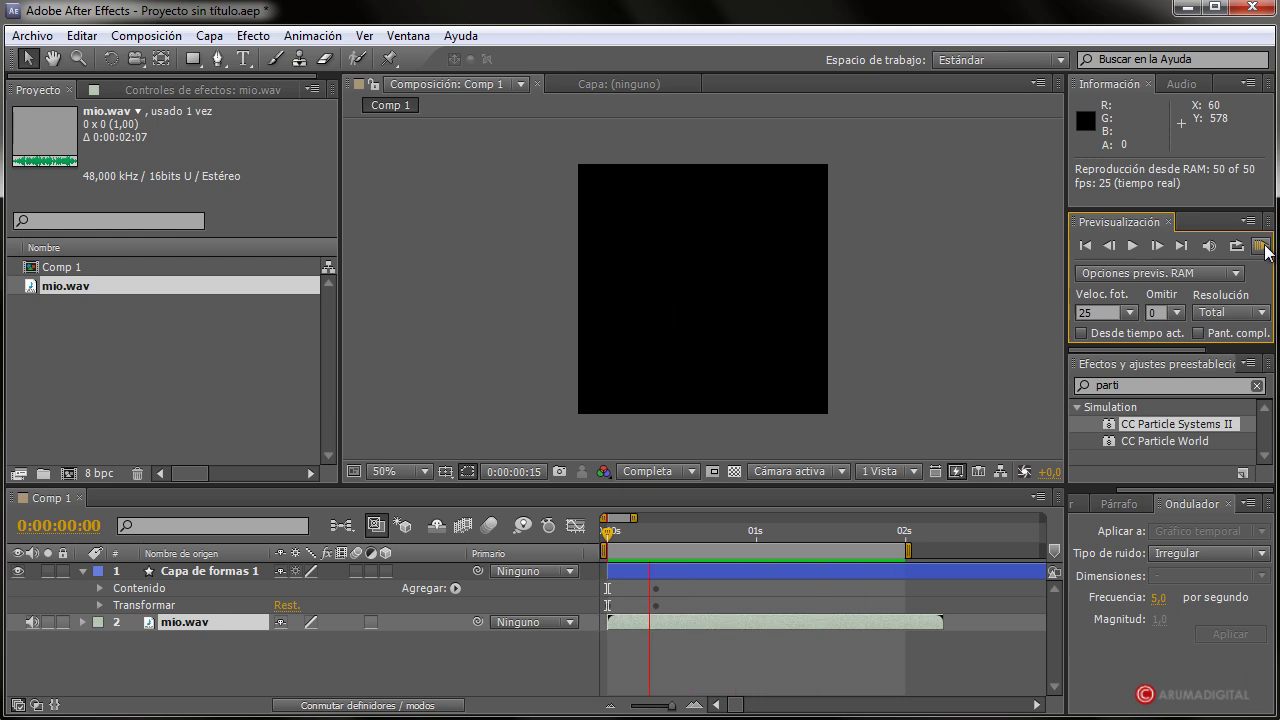
drag(790, 625, 702, 624)
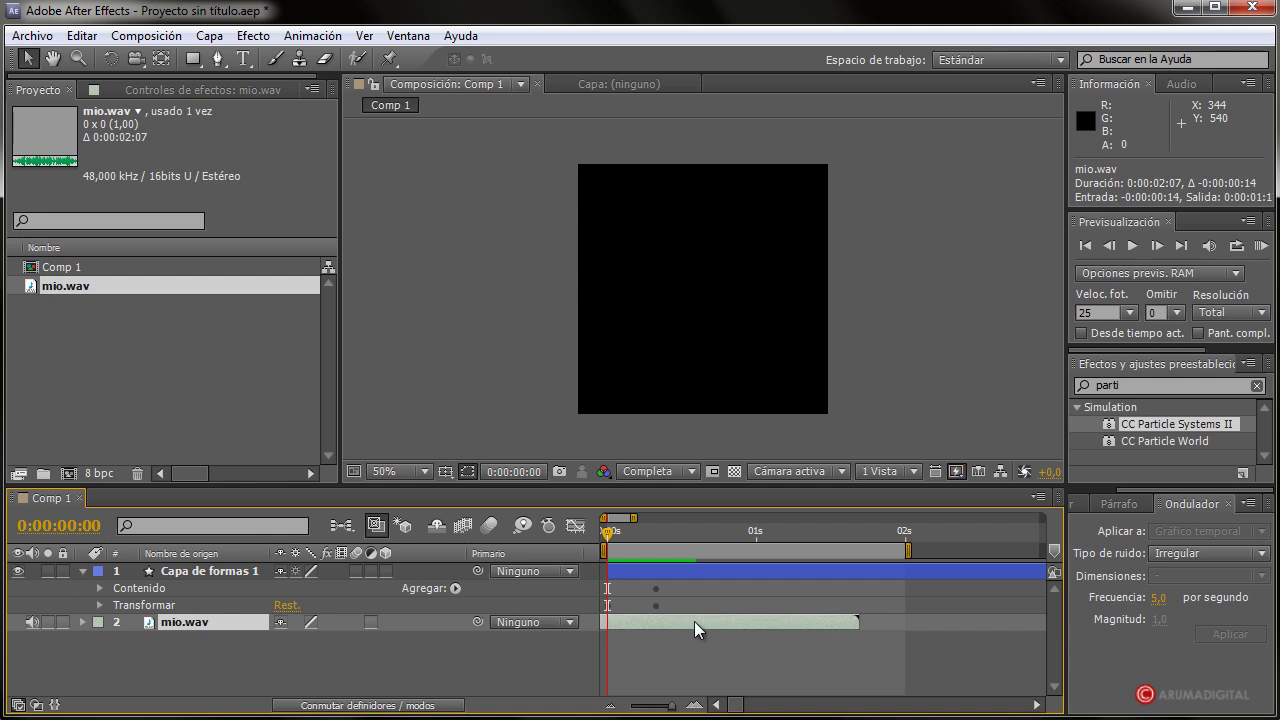
click(1260, 246)
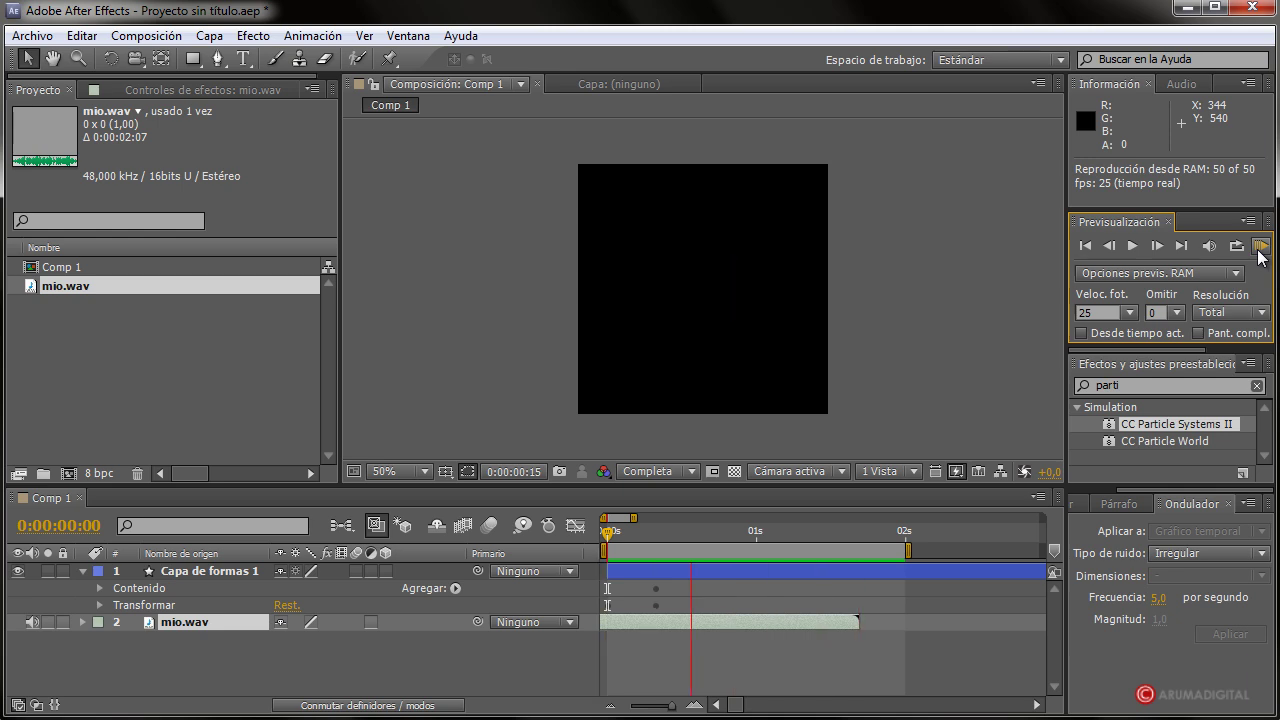
click(800, 618)
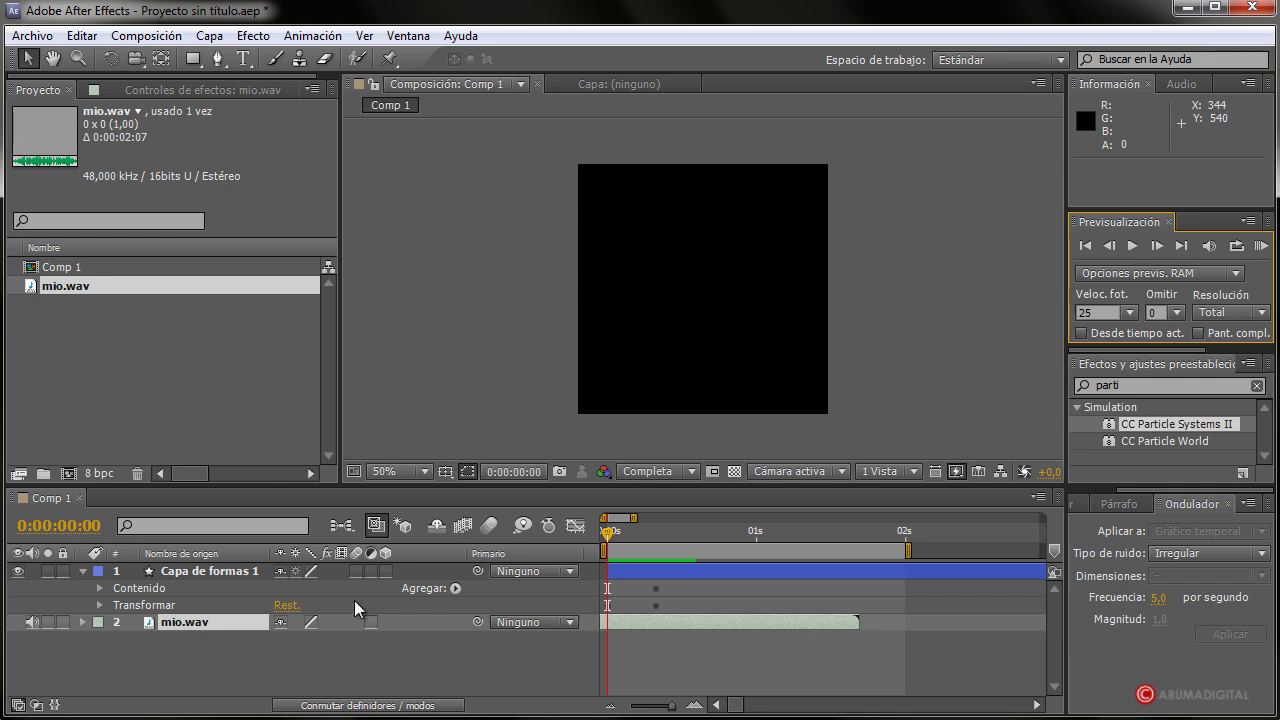
click(176, 577)
- Select the shape layer, scrub until the red square appears, and reopen Comp 1
click(153, 590)
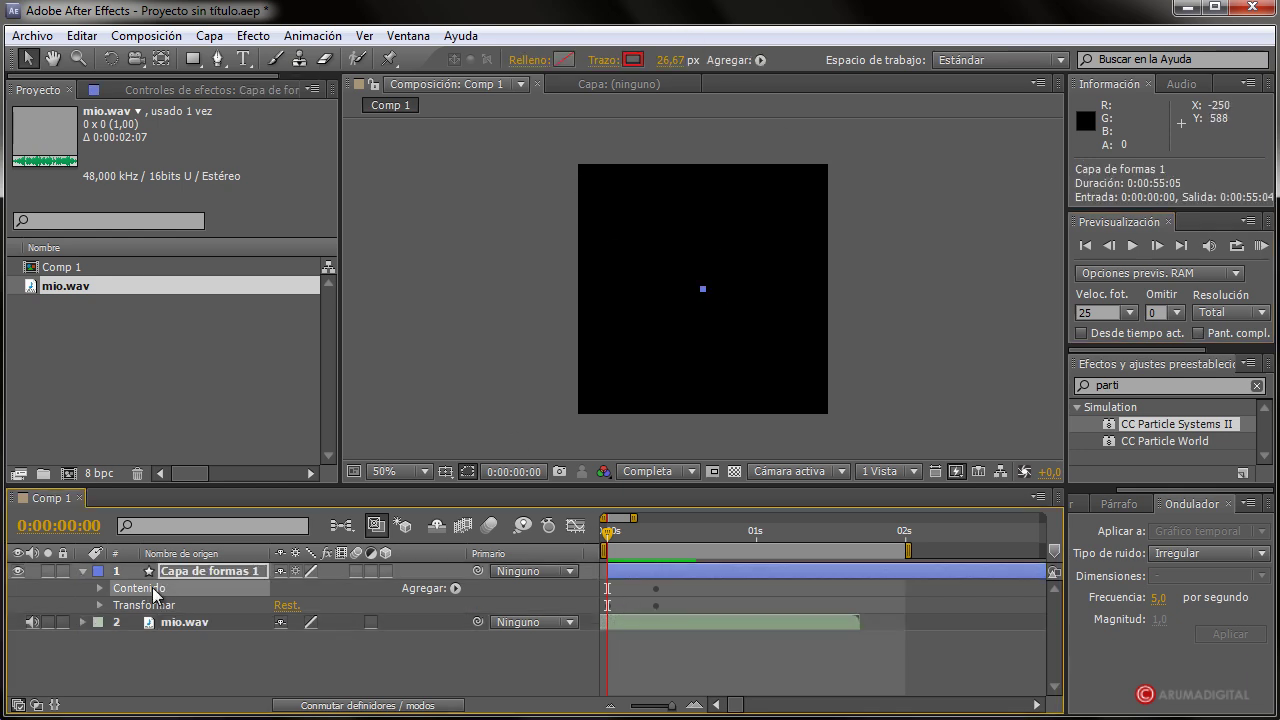
click(212, 574)
mouse_move(604, 537)
mouse_down()
mouse_move(656, 538)
mouse_move(631, 537)
mouse_up()
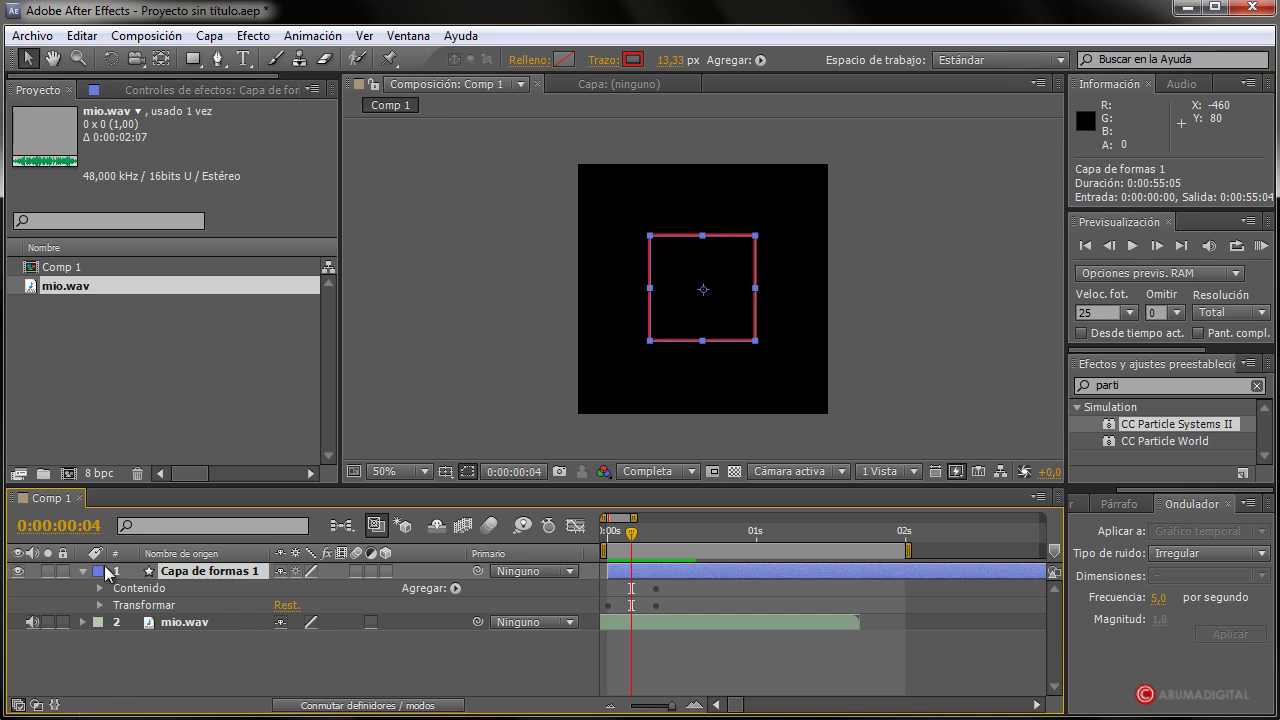
click(62, 267)
double_click(68, 267)
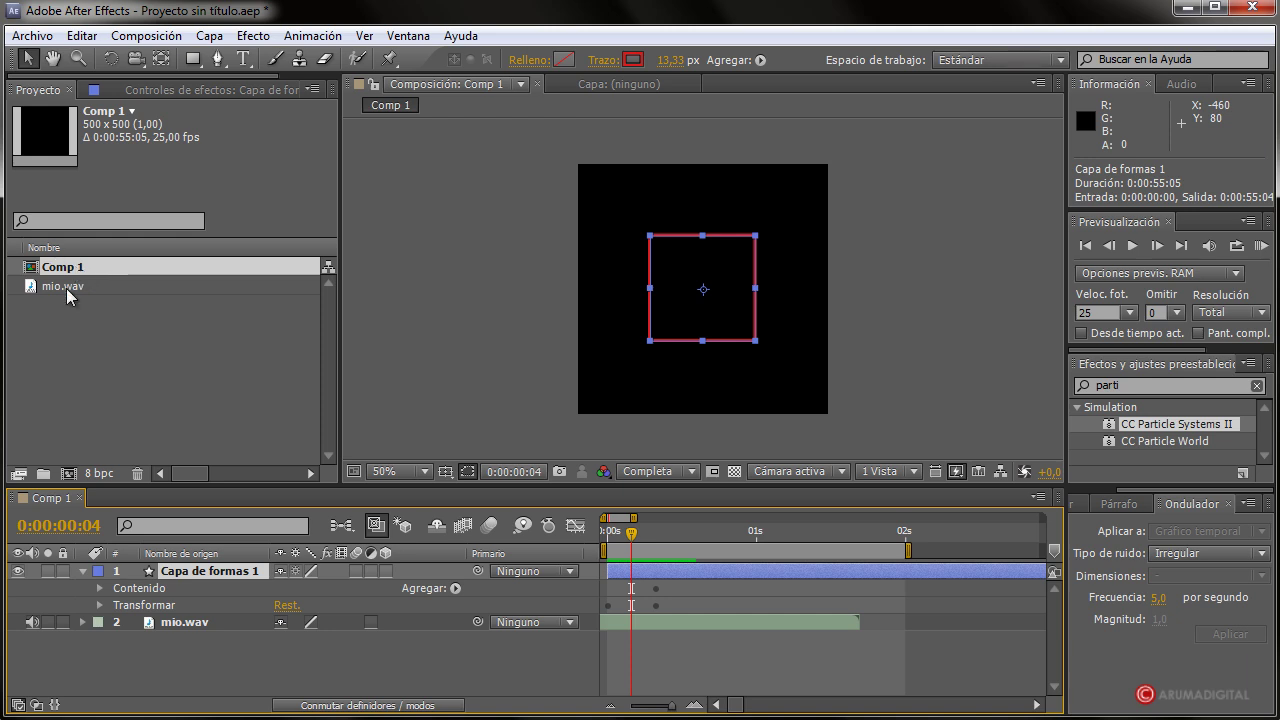
- Duplicate the shape layer, undo the duplication, and fold the layer's properties closed
click(80, 36)
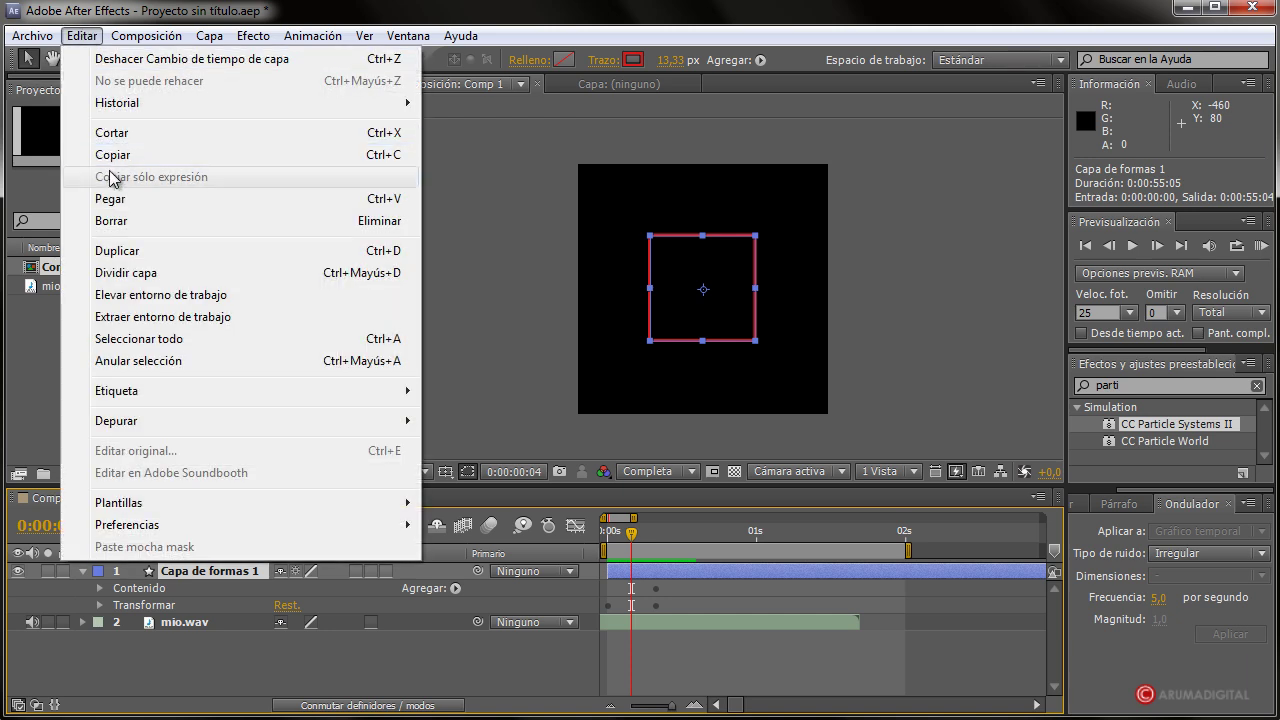
click(120, 252)
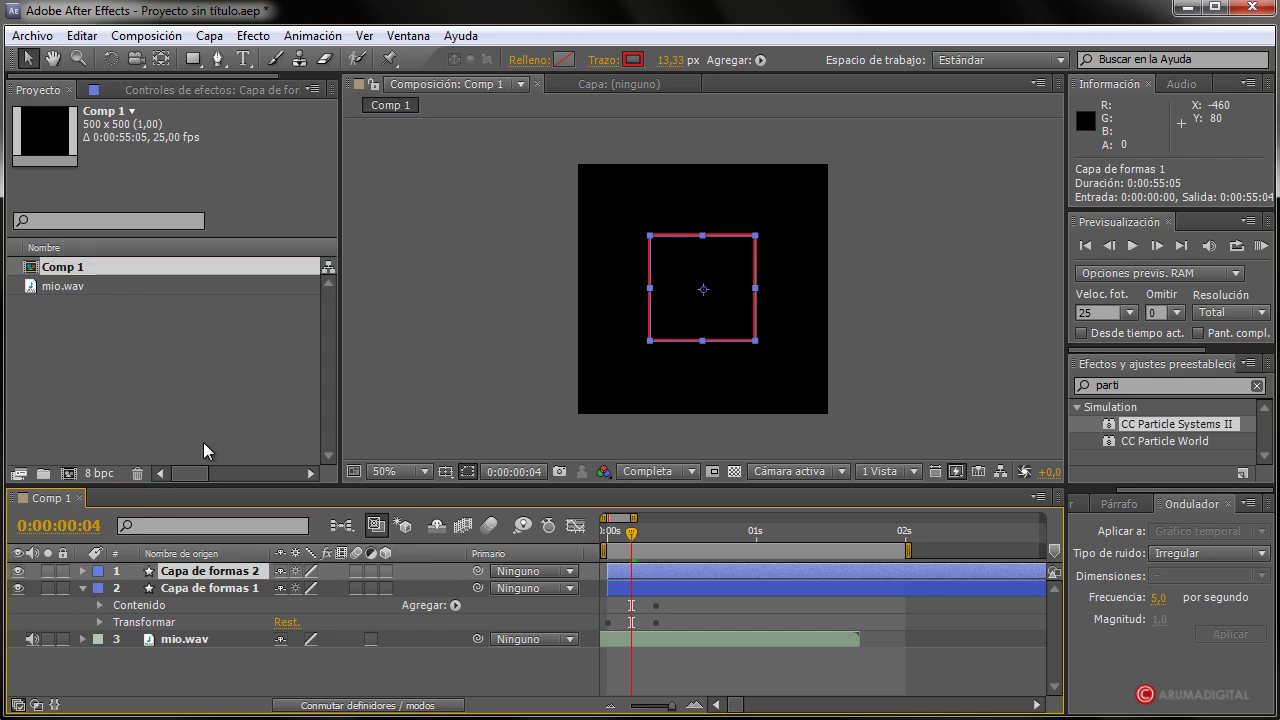
click(82, 36)
click(105, 57)
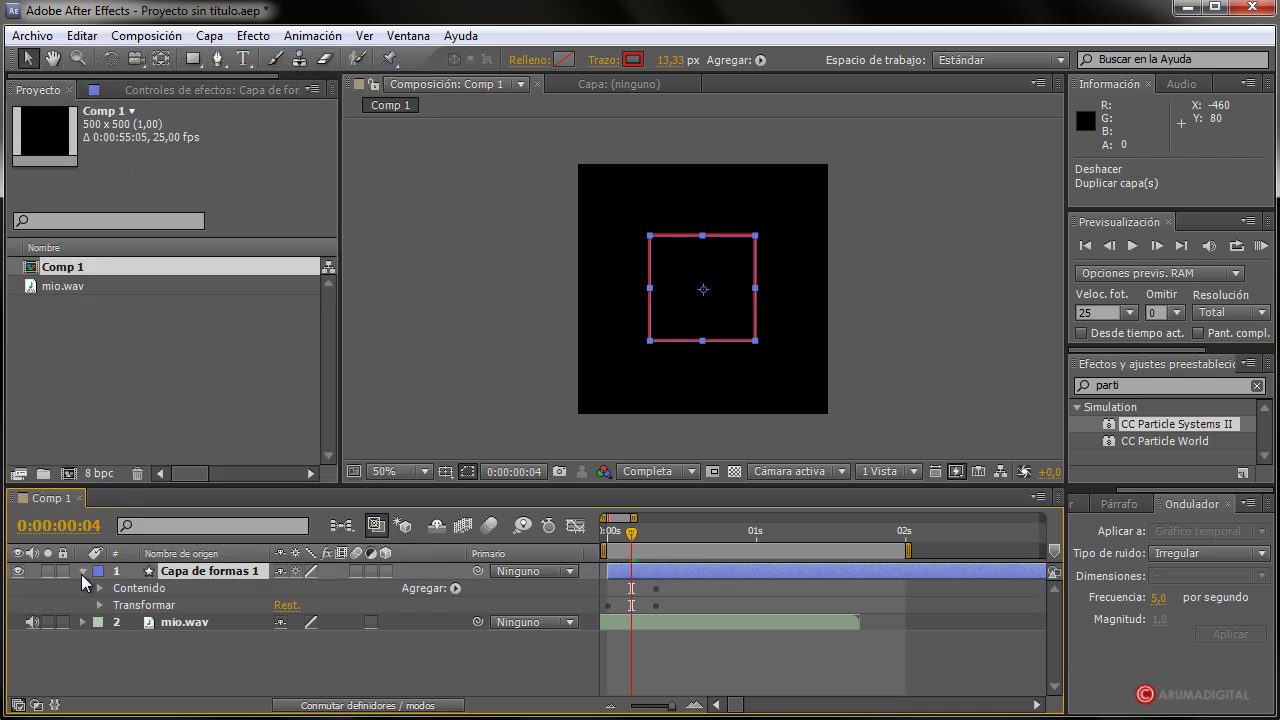
click(82, 572)
click(113, 631)
click(75, 264)
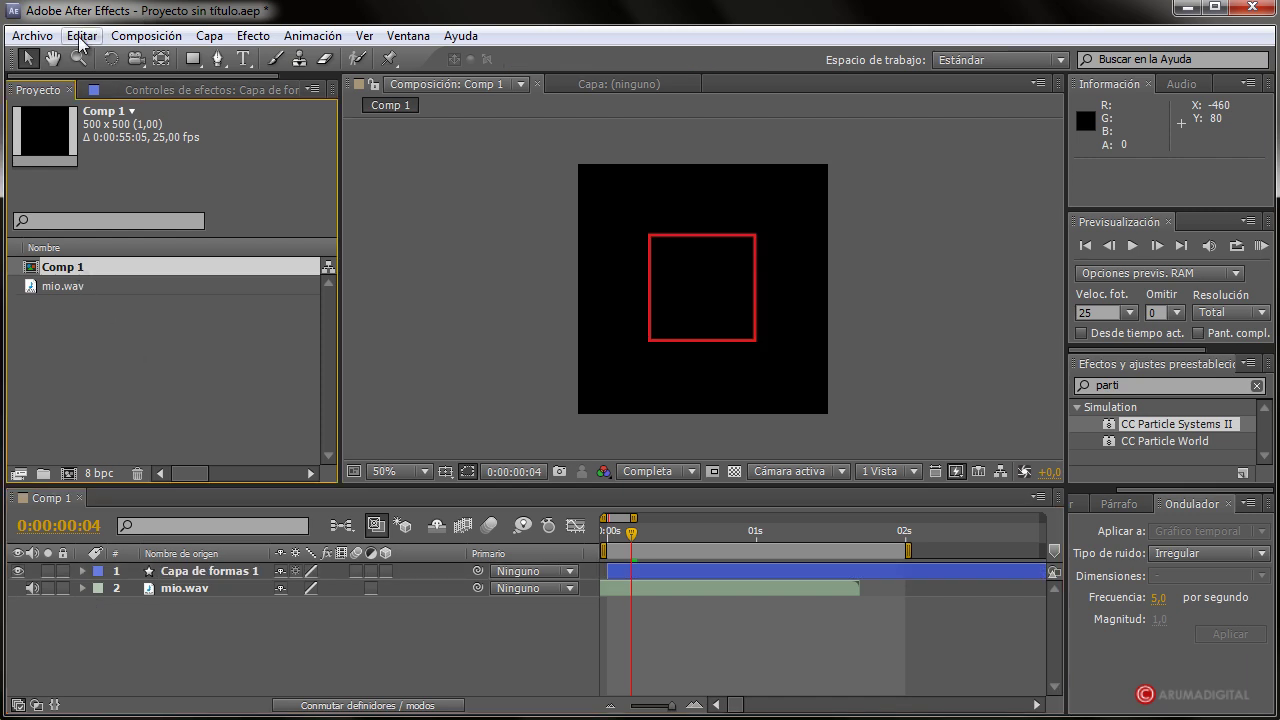
click(82, 36)
- Duplicate Comp 1 as Comp 2 and expand the shape layer down to Rectángulo 1
click(118, 251)
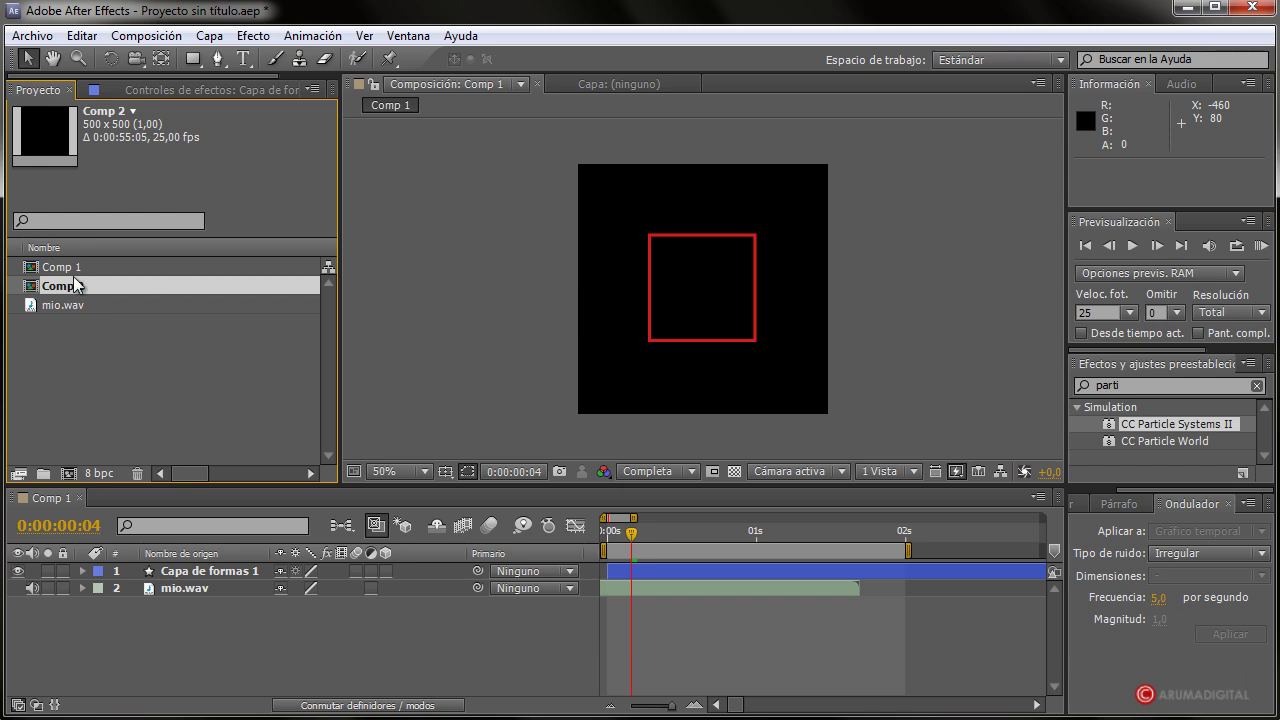
click(82, 569)
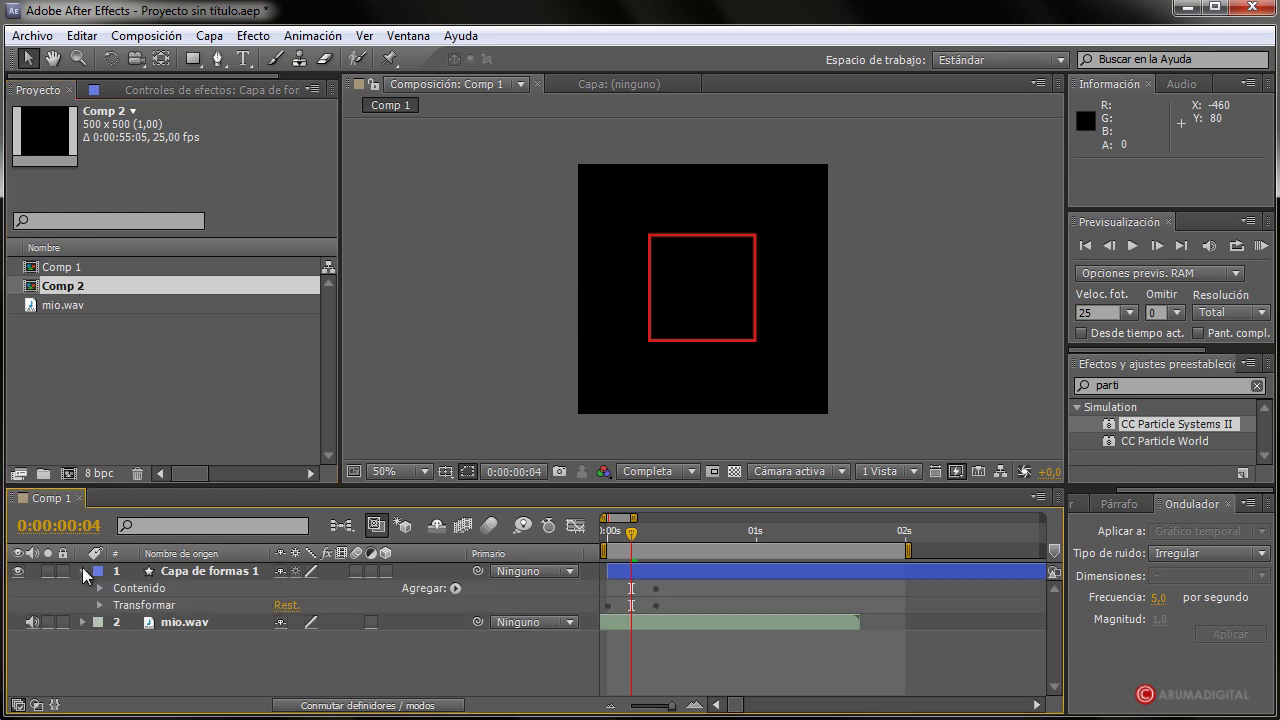
click(99, 588)
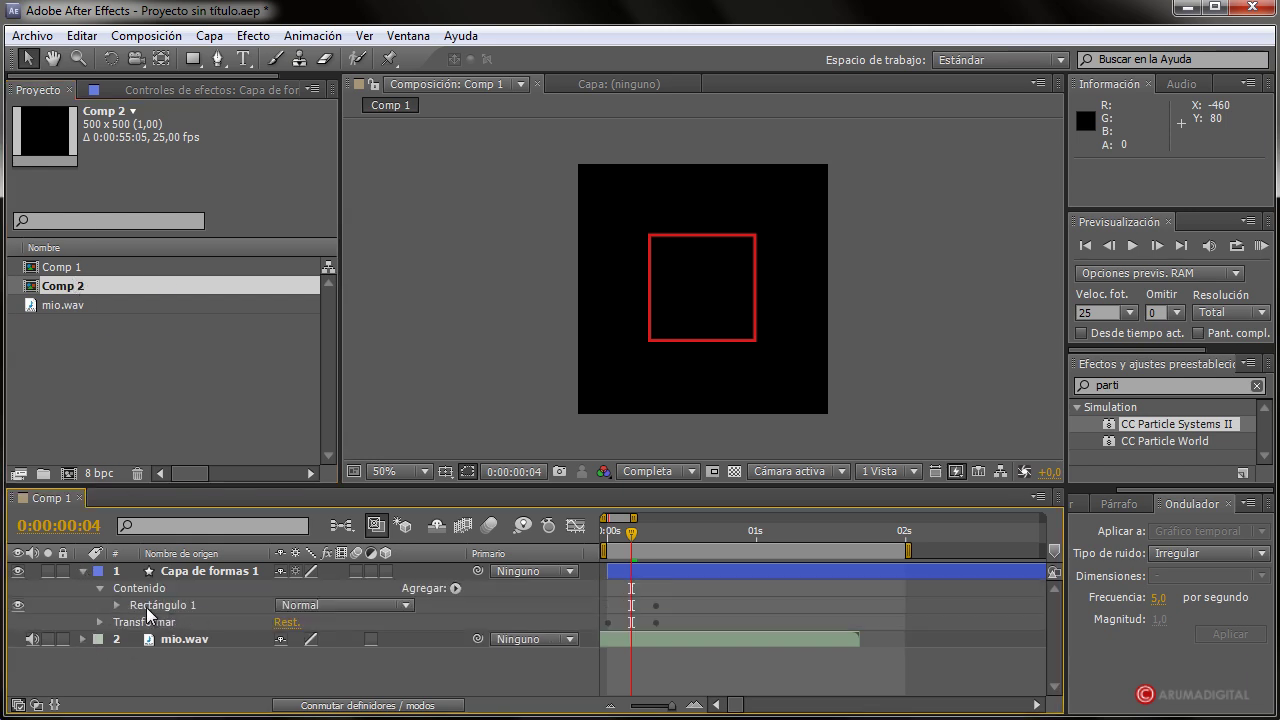
click(117, 605)
- Leave Rectángulo 1's blend mode at Normal and select the whole shape layer
scroll(218, 600, up, 1)
click(326, 605)
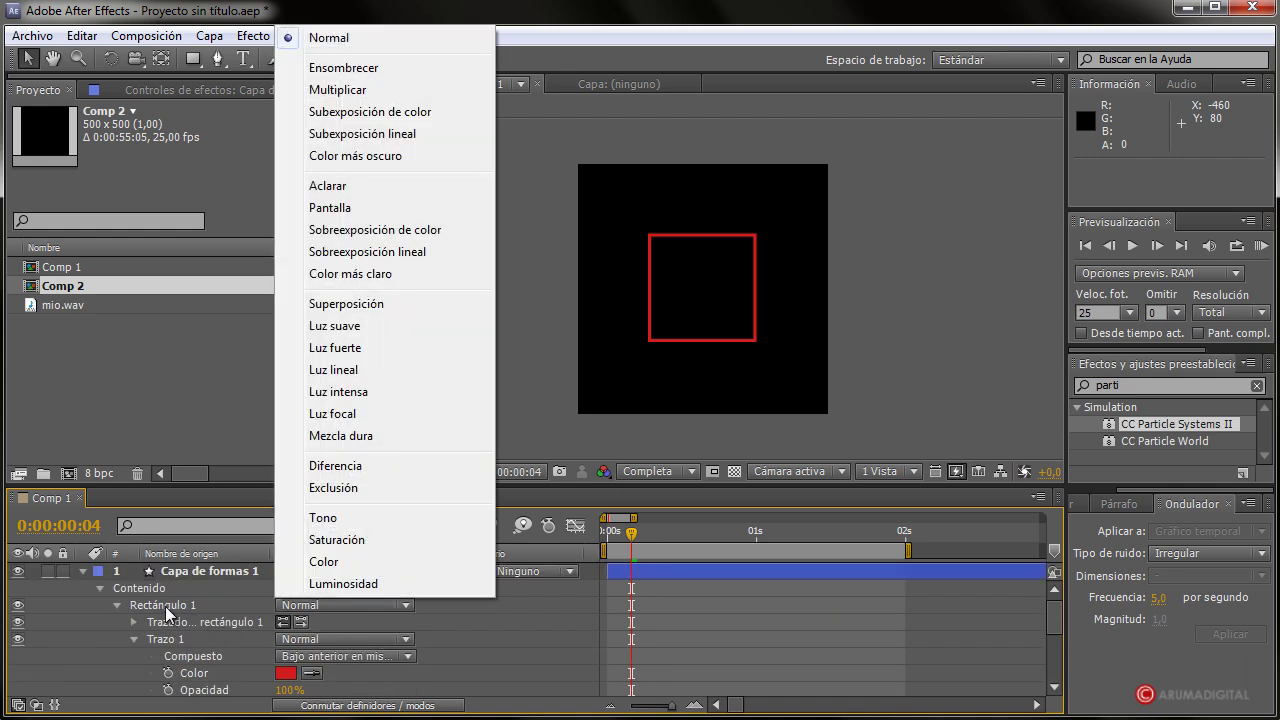
click(168, 606)
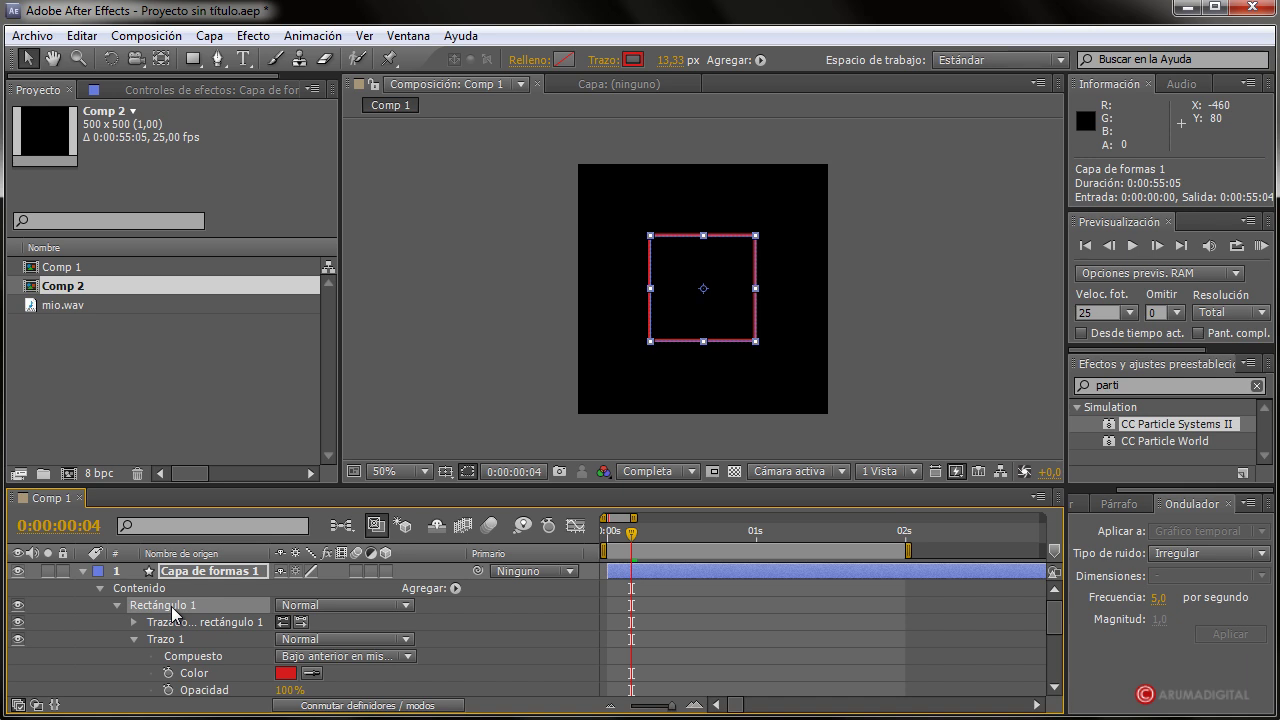
click(154, 591)
click(195, 572)
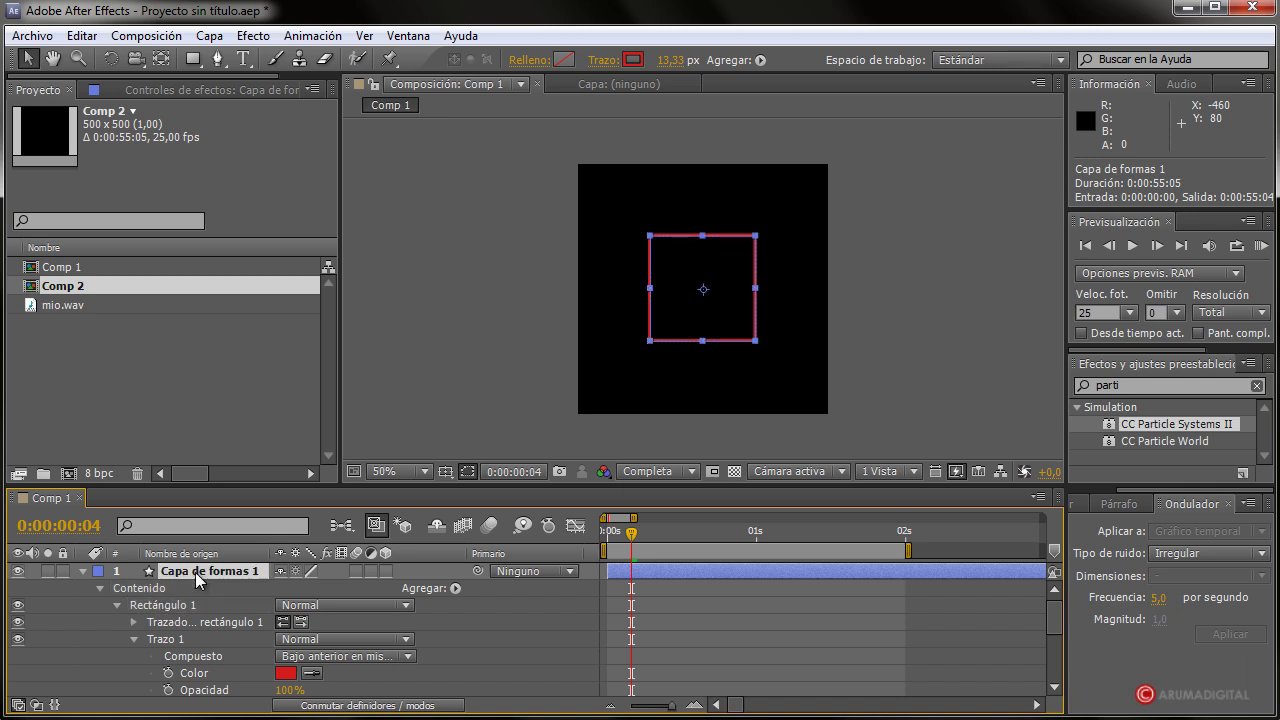
- Delete the old shape layer and draw a red ellipse ring in Comp 1
key(Delete)
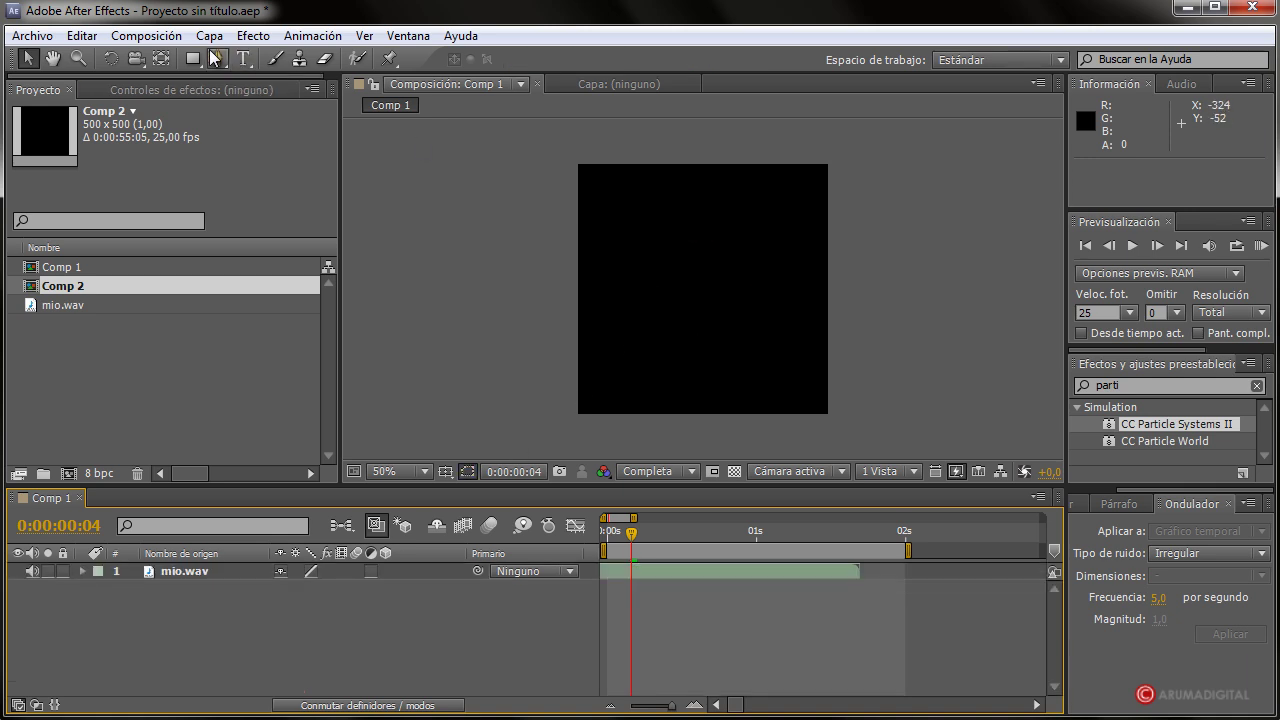
click(192, 60)
click(284, 104)
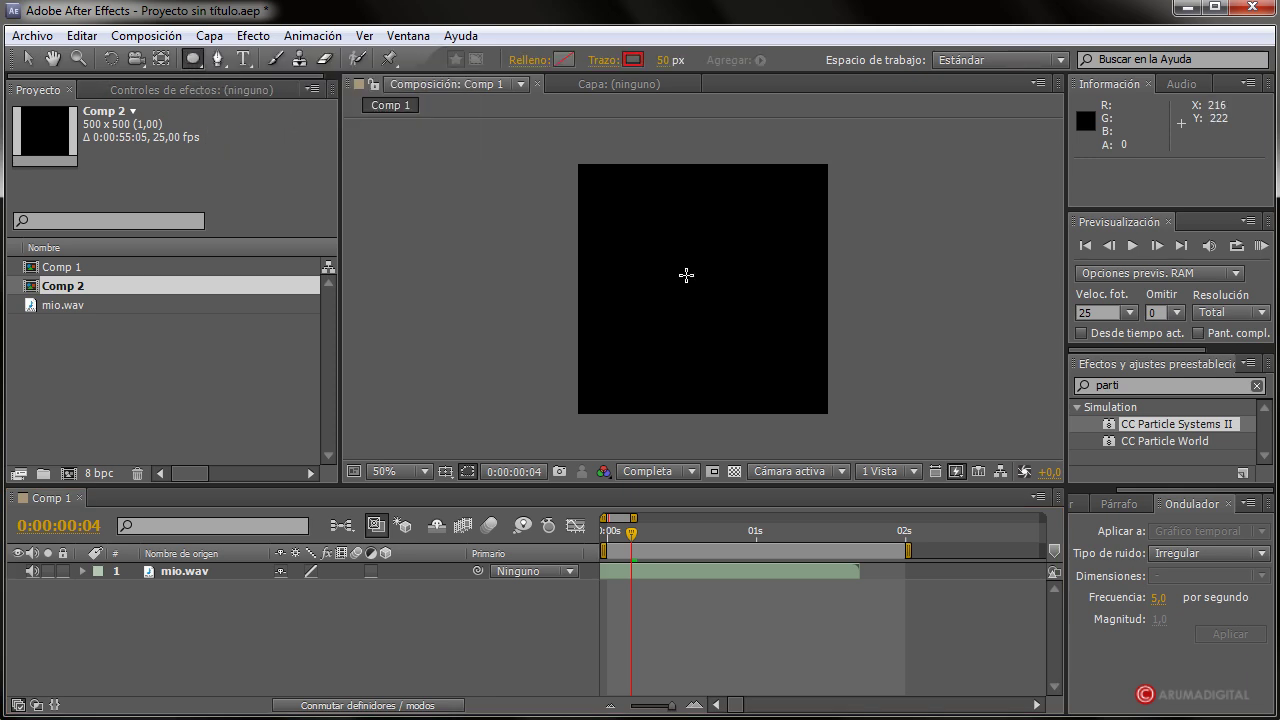
drag(600, 197, 744, 373)
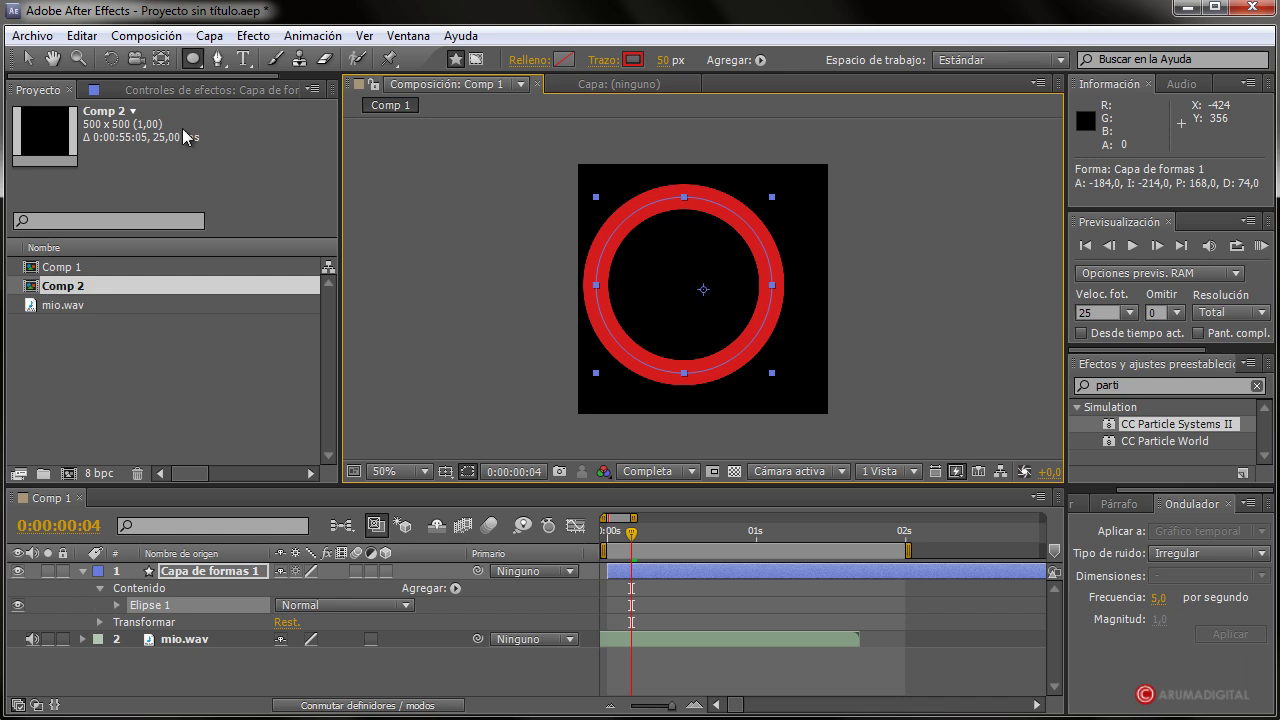
- Nudge the ring to the centre of the frame and return the time indicator to 0
click(27, 58)
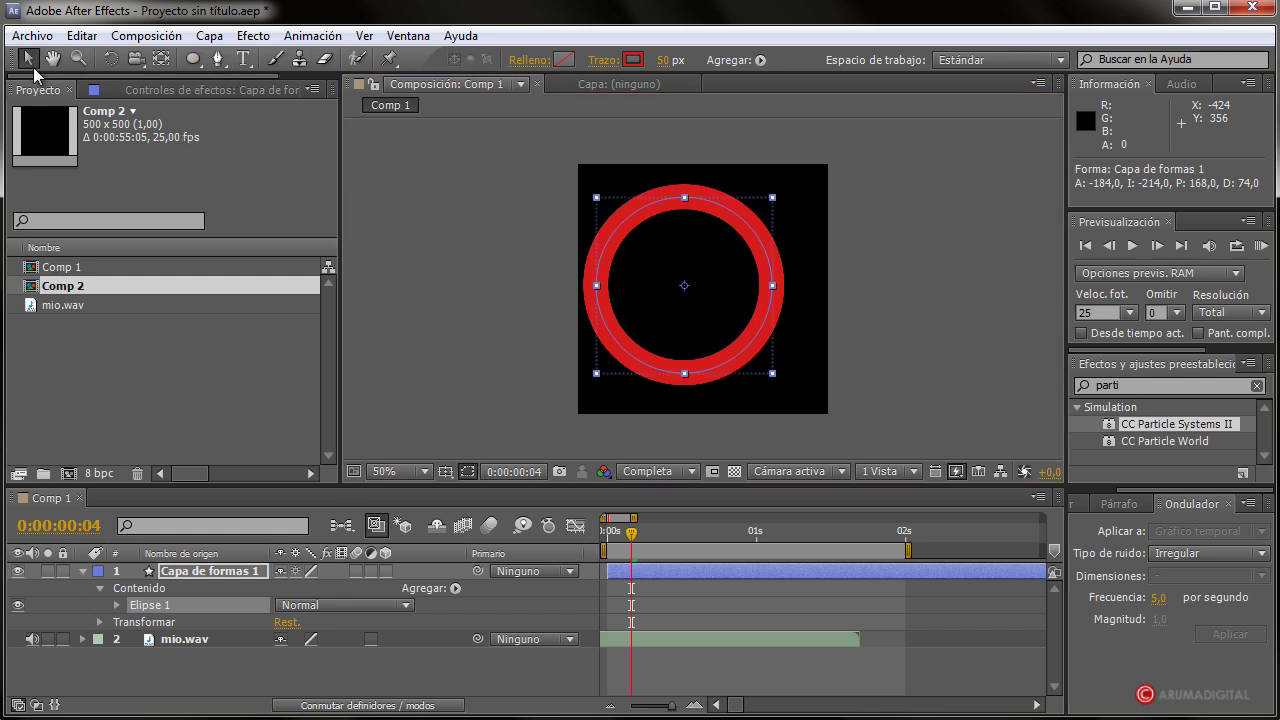
drag(688, 325, 705, 328)
drag(632, 534, 606, 534)
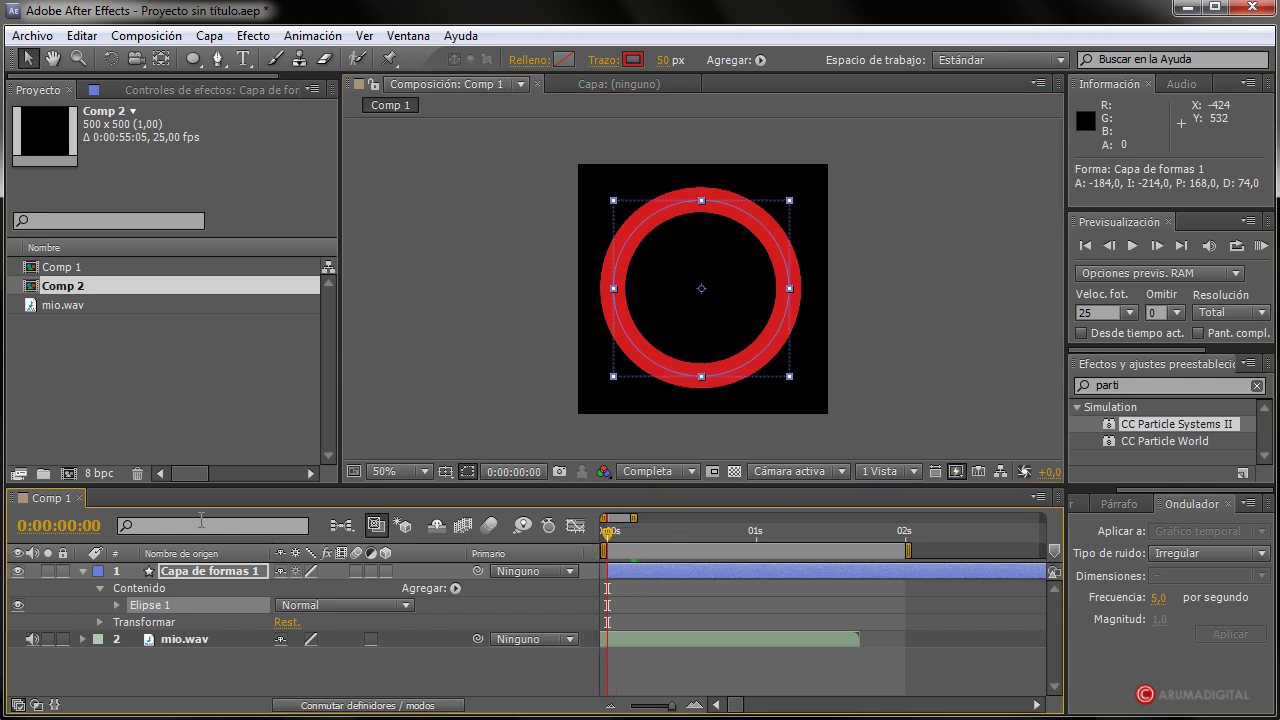
click(79, 268)
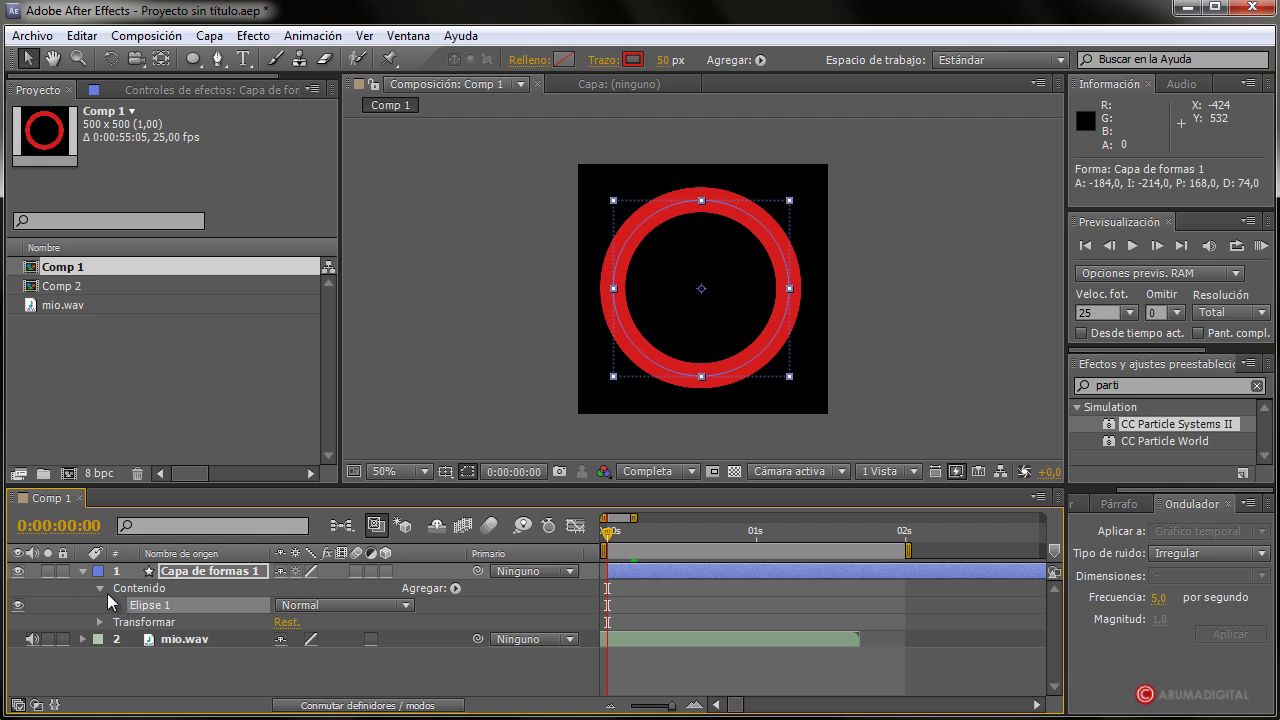
- Copy the Transformar scale animation from the square's shape layer in Comp 2
click(101, 589)
click(128, 605)
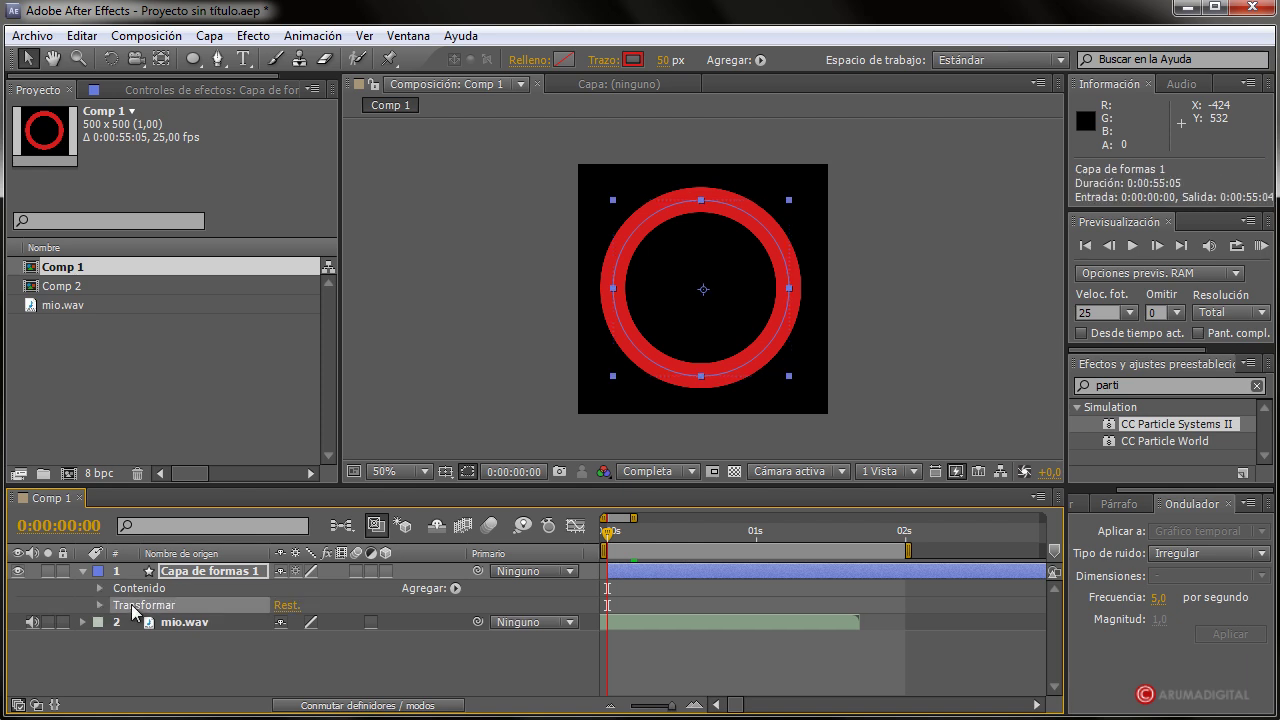
double_click(76, 286)
double_click(74, 271)
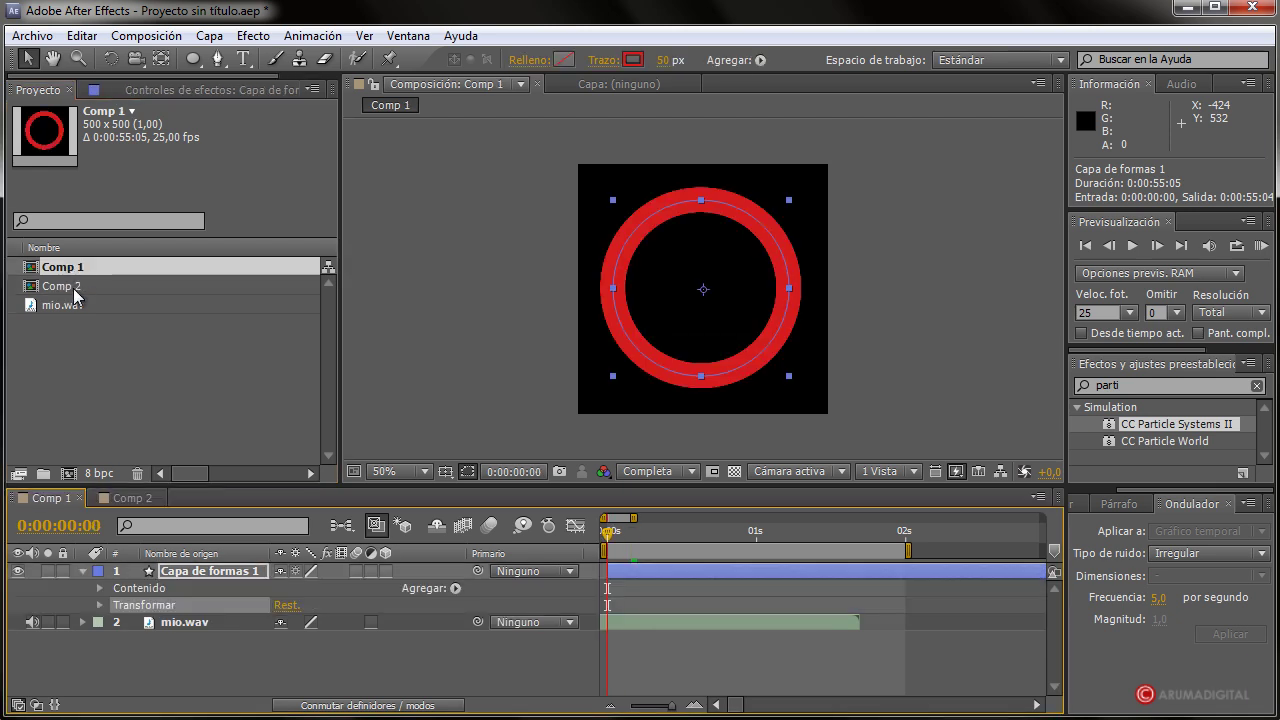
double_click(74, 288)
click(82, 571)
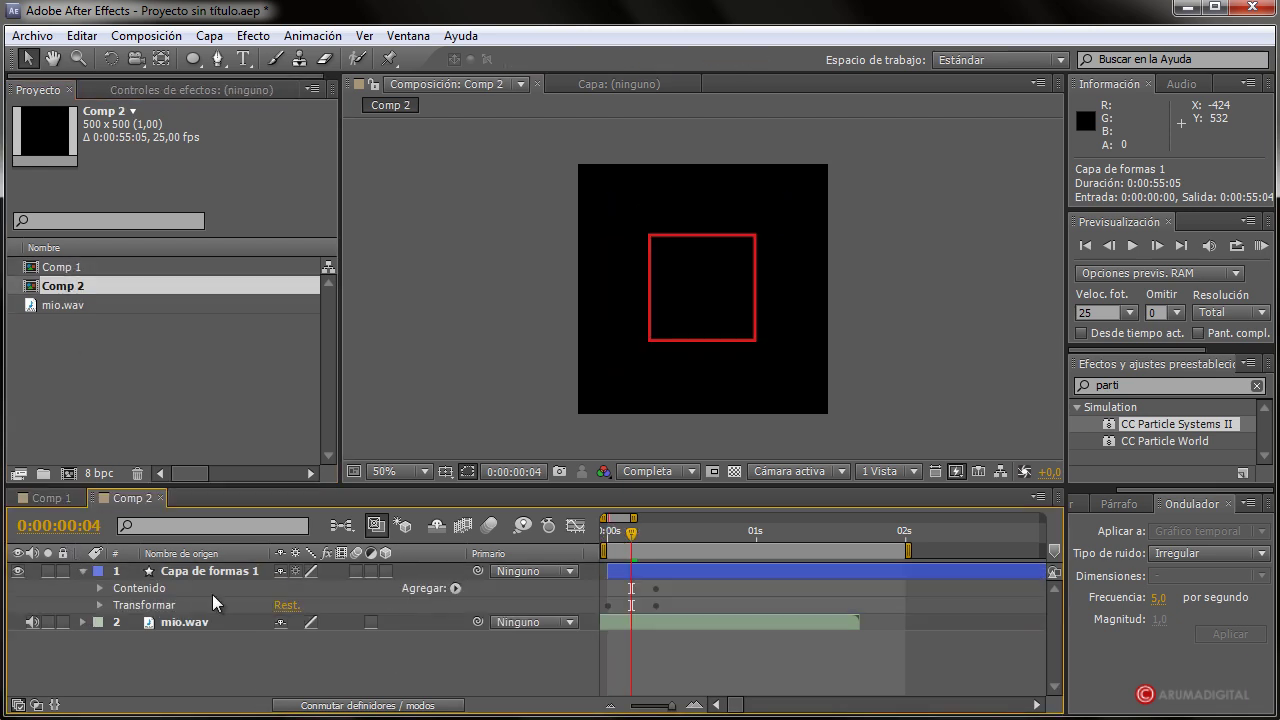
click(150, 605)
right_click(155, 607)
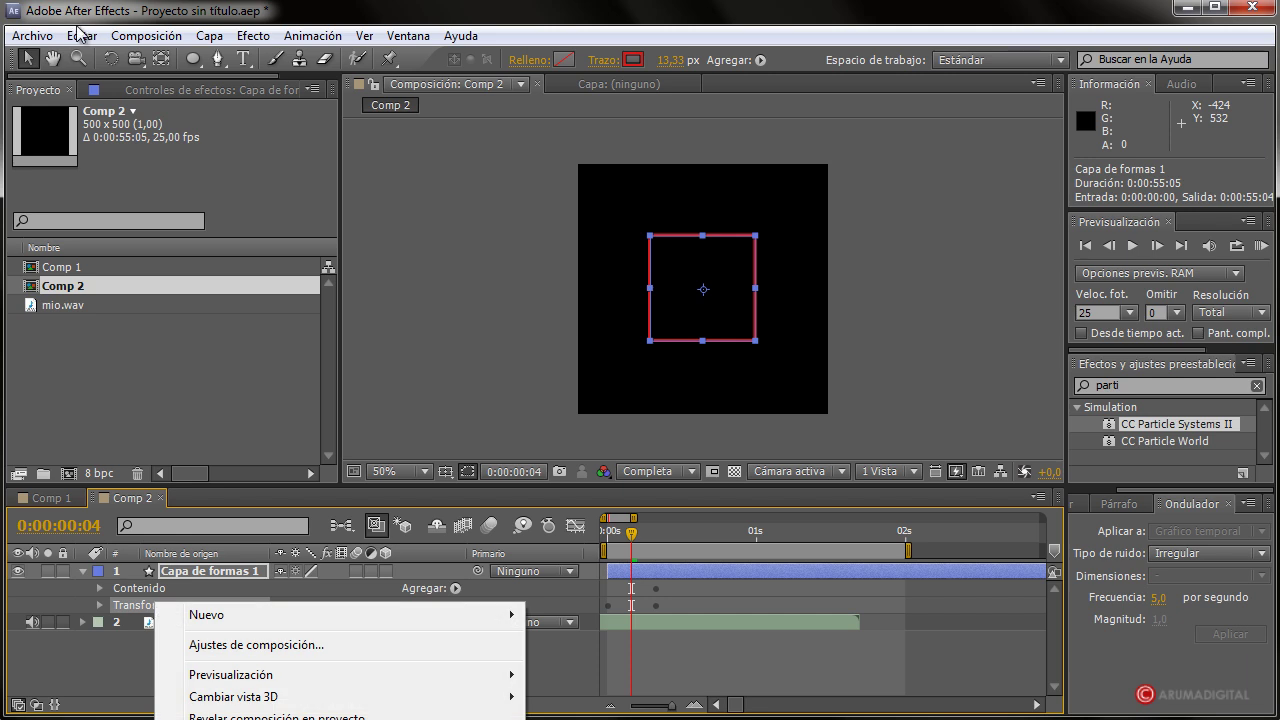
click(82, 35)
click(113, 155)
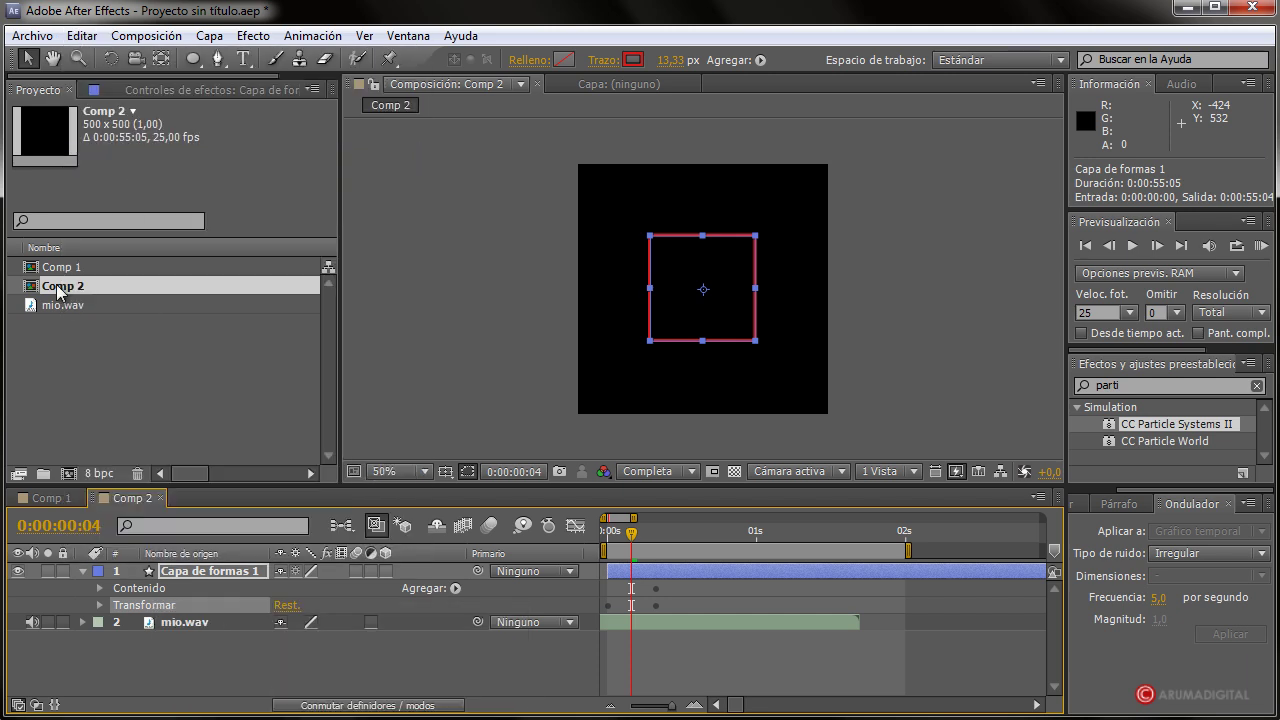
- Paste that Transformar animation onto the ring in Comp 1 and scrub to watch it grow
click(61, 268)
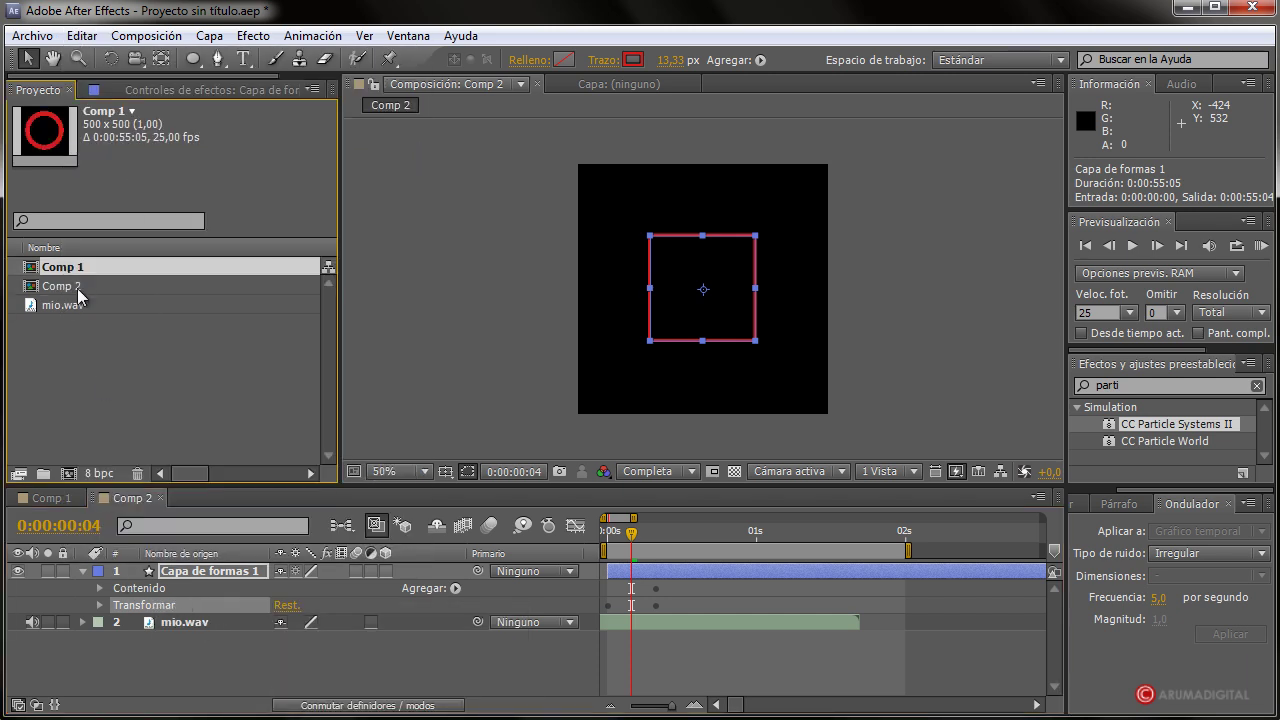
double_click(78, 266)
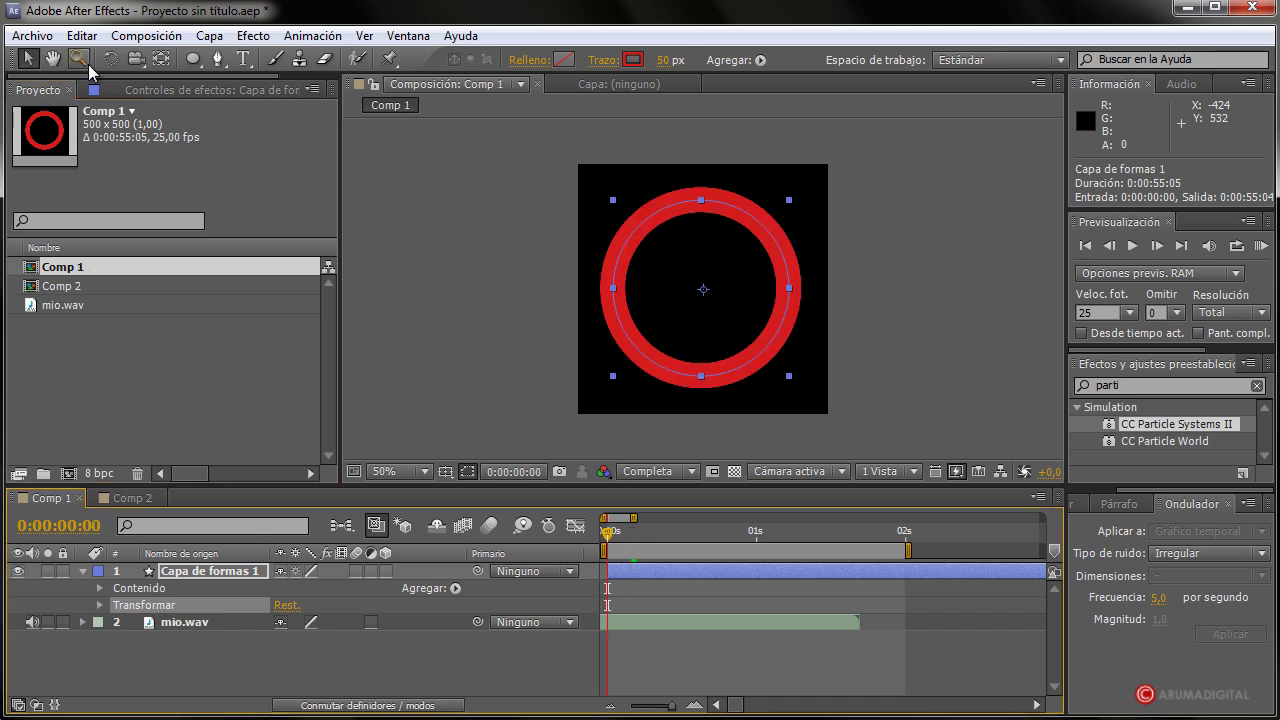
click(82, 35)
click(112, 199)
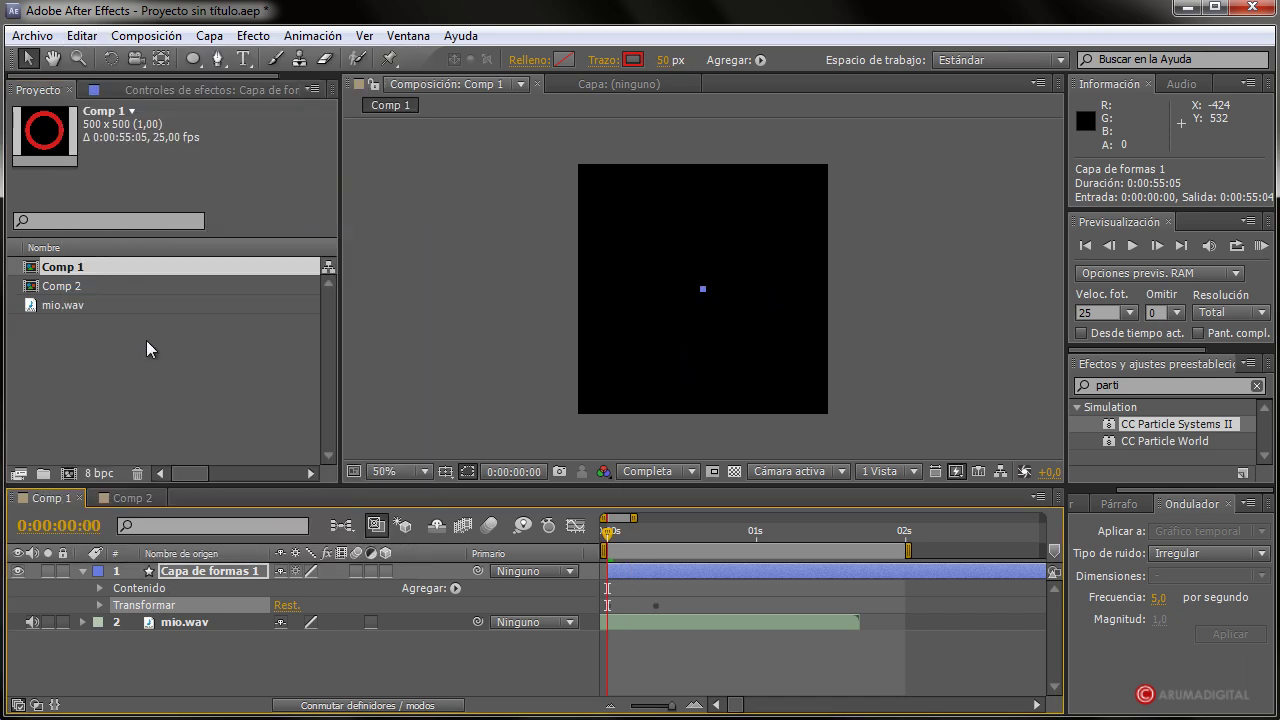
mouse_move(615, 541)
mouse_down()
mouse_move(757, 553)
mouse_move(702, 545)
mouse_up()
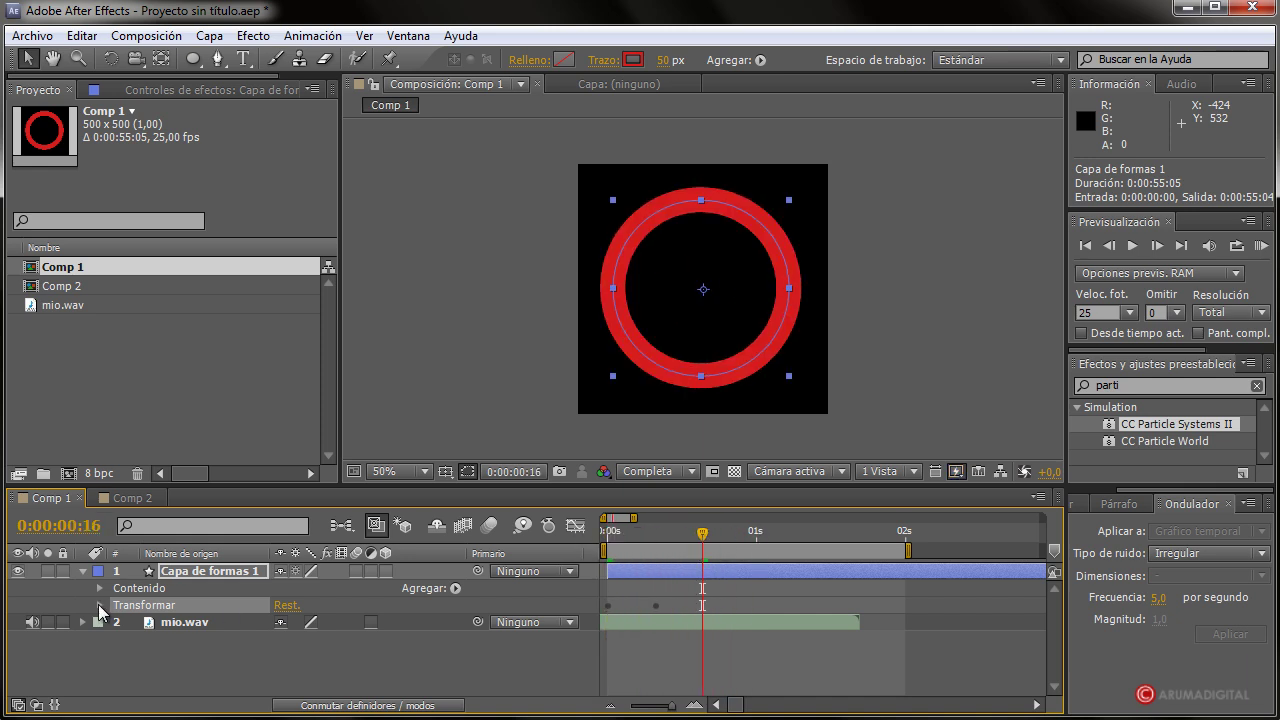
- Reveal the ring's Trazo 1 settings and keyframe a stroke width of 50 at frame 0
click(100, 588)
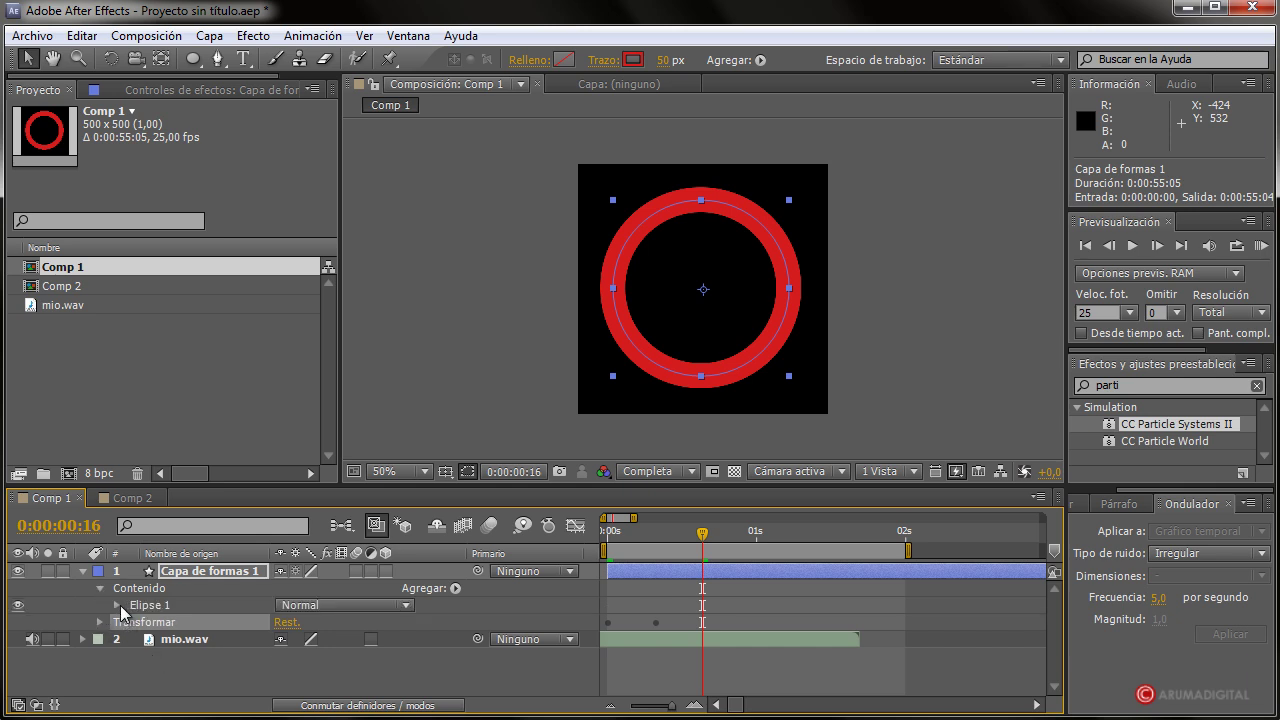
click(100, 622)
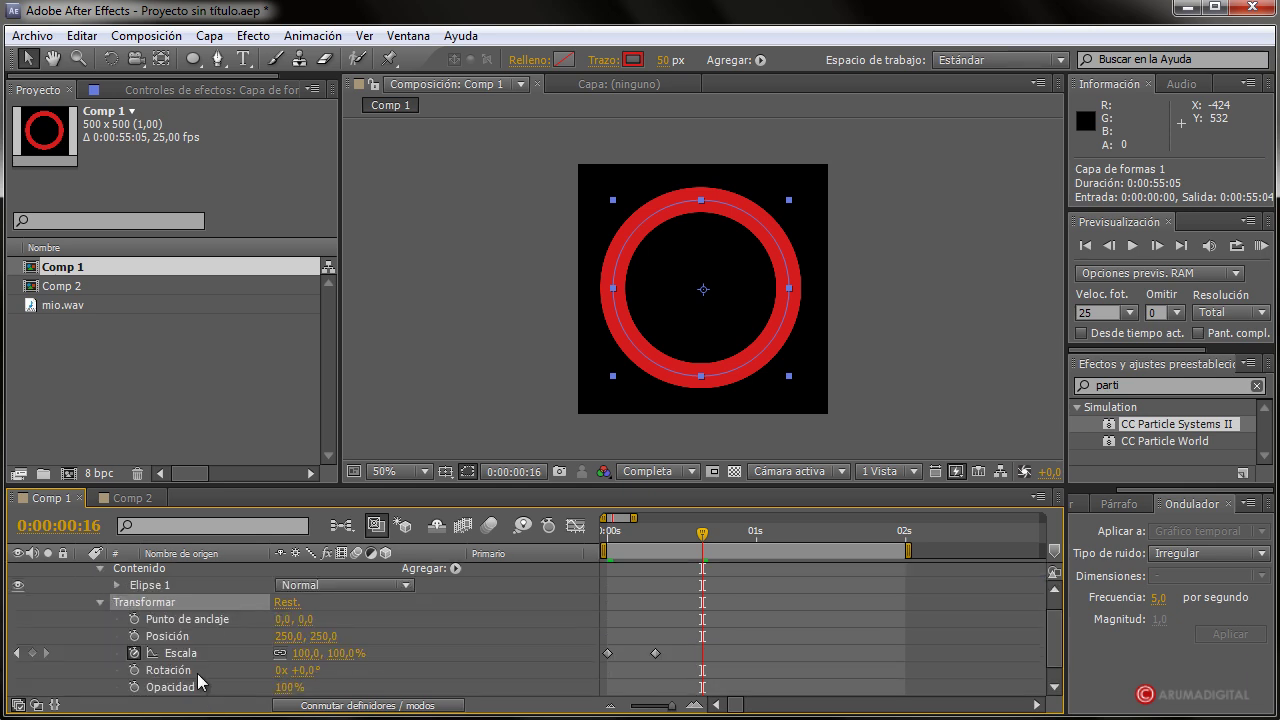
scroll(120, 622, up, 1)
click(105, 621)
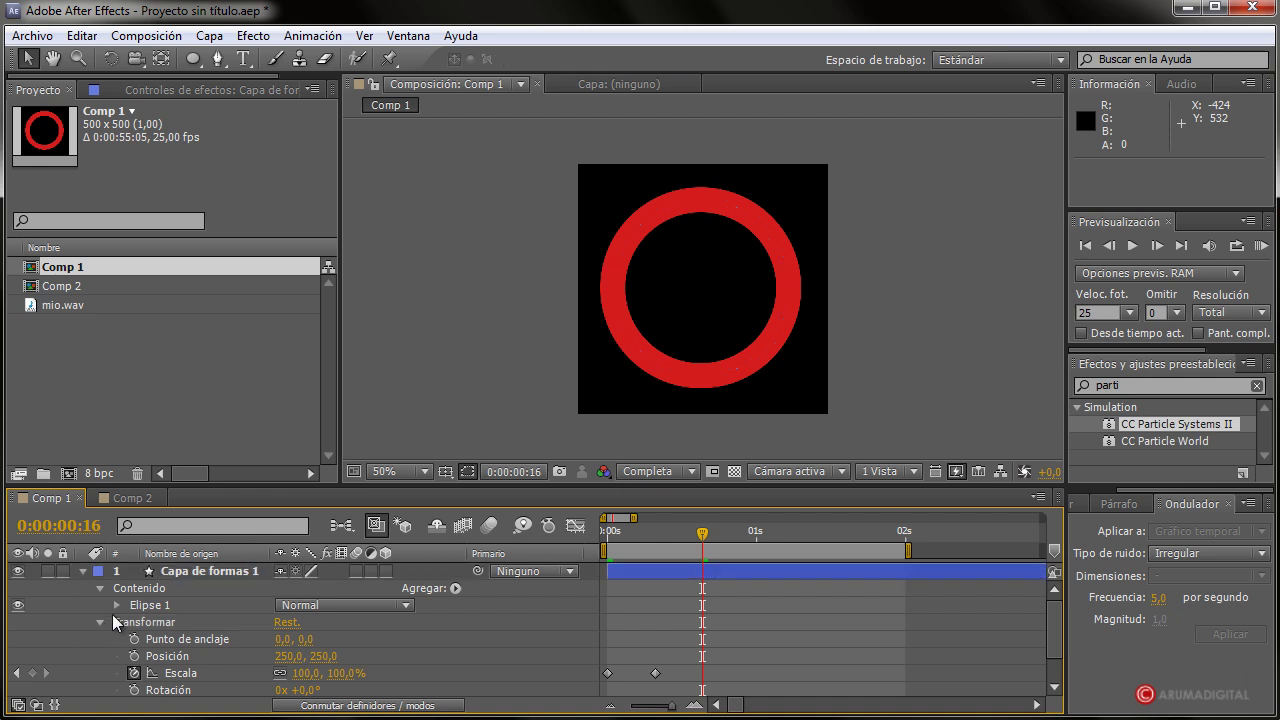
click(116, 606)
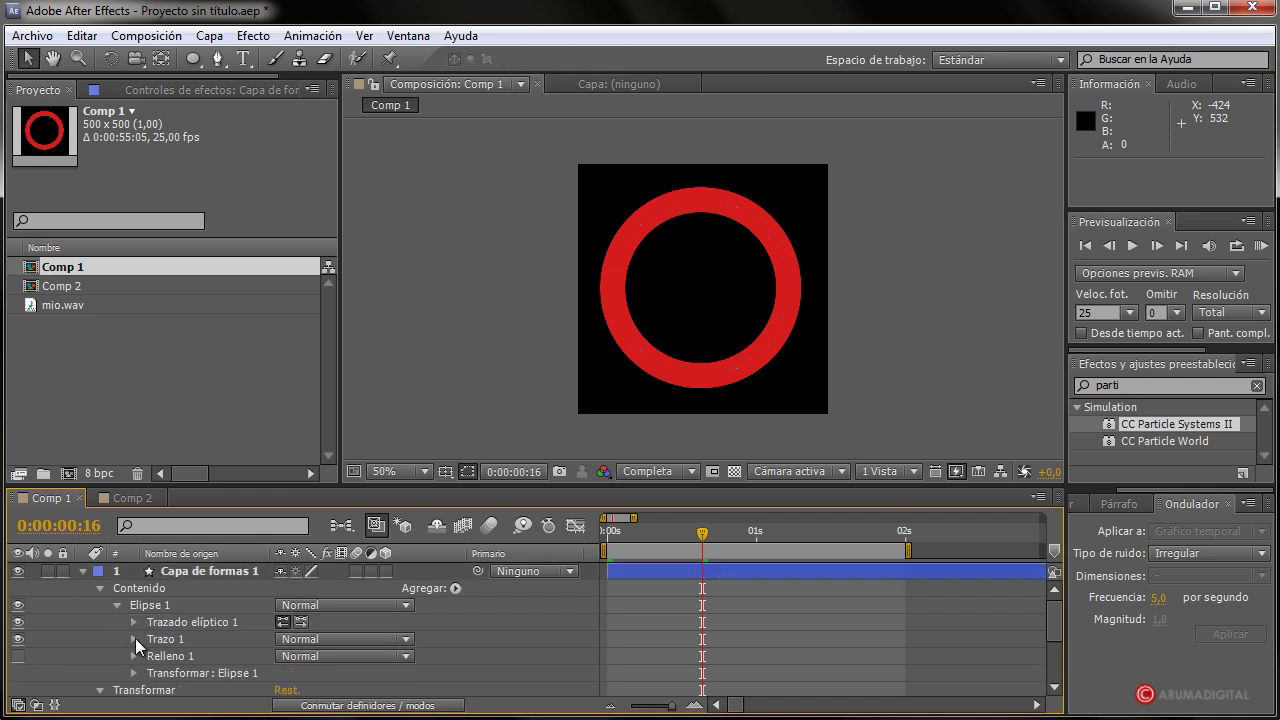
click(134, 639)
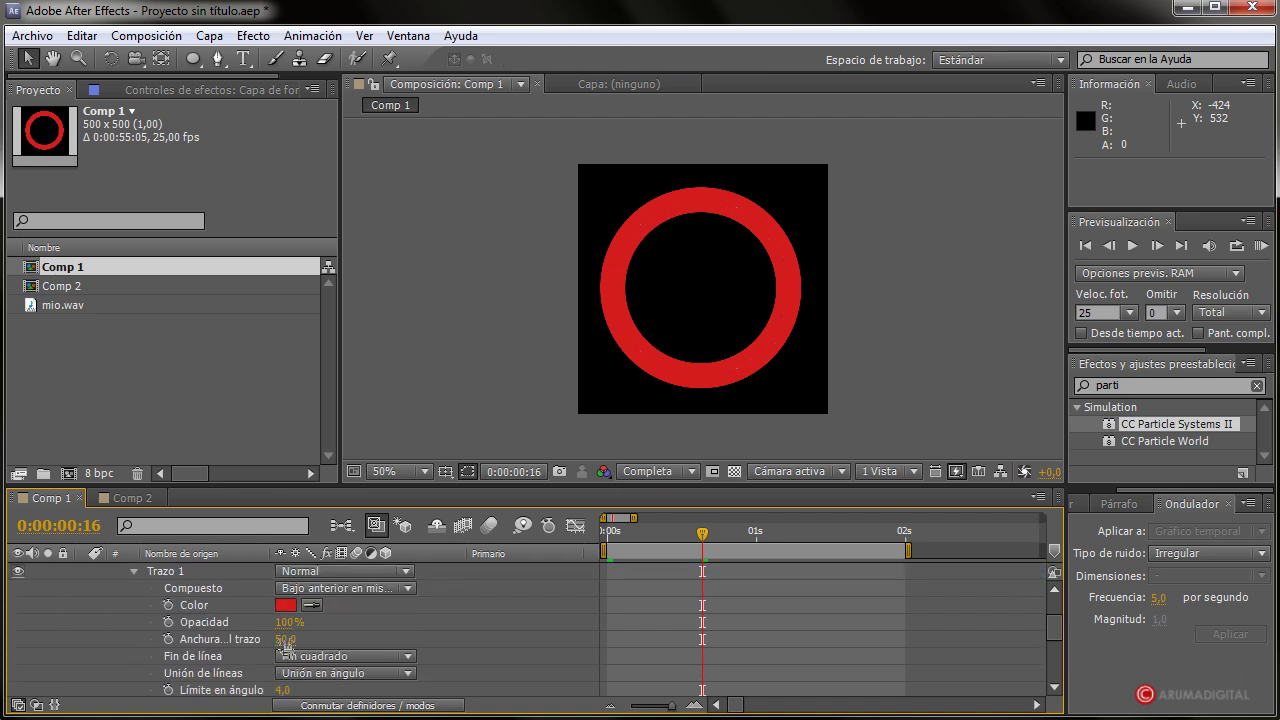
drag(705, 540, 606, 532)
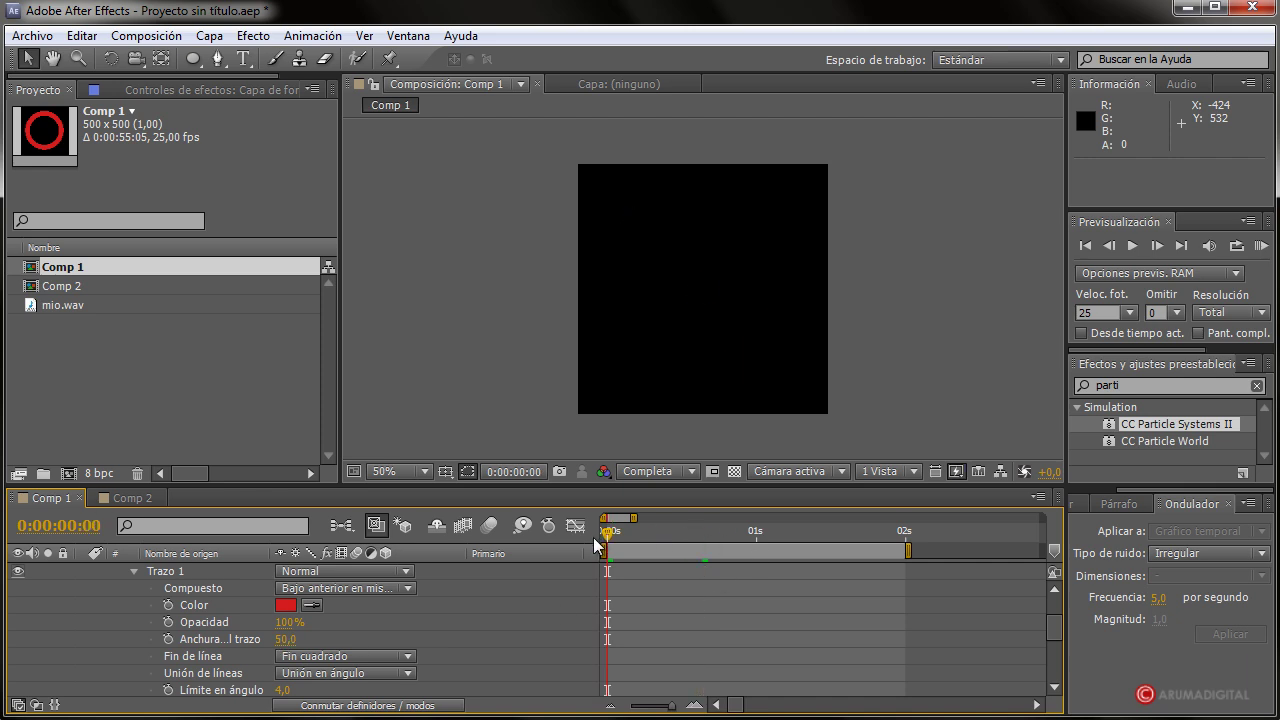
click(169, 639)
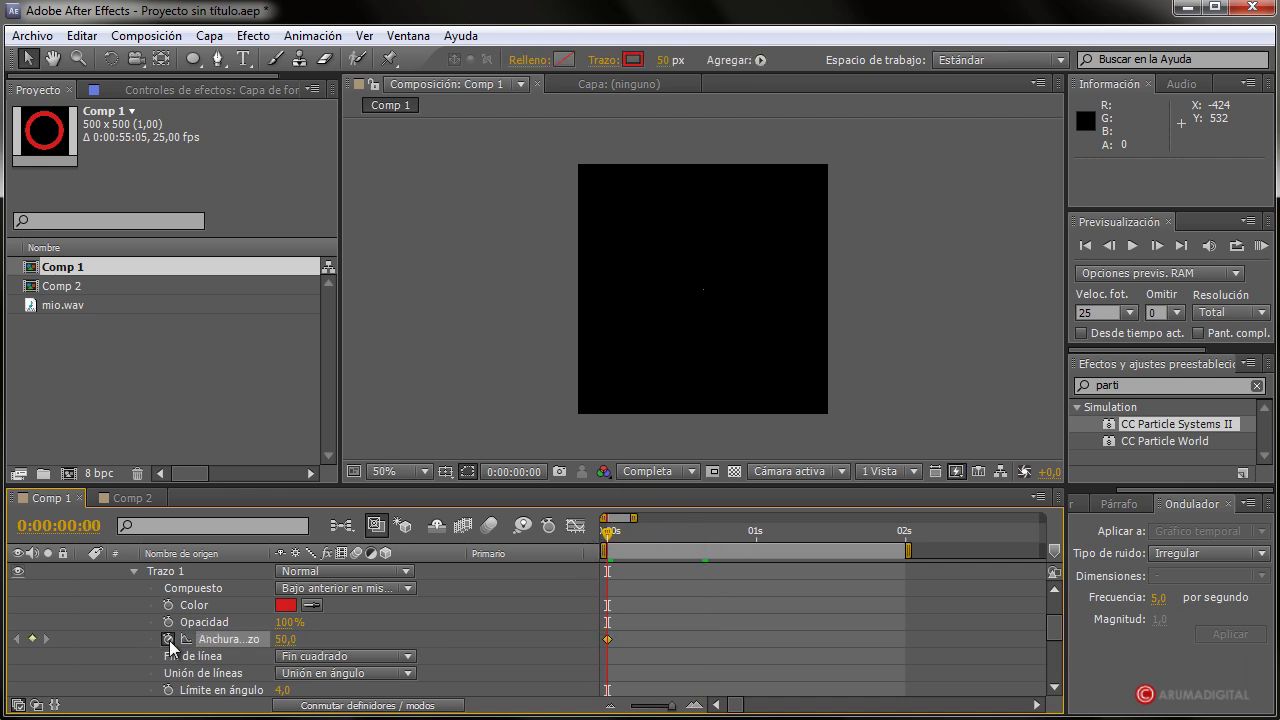
- Set the stroke width to 0 at frame 8 and scrub to review the thinning ring
mouse_move(607, 533)
mouse_down()
mouse_move(666, 542)
mouse_move(648, 545)
mouse_up()
drag(672, 706, 672, 708)
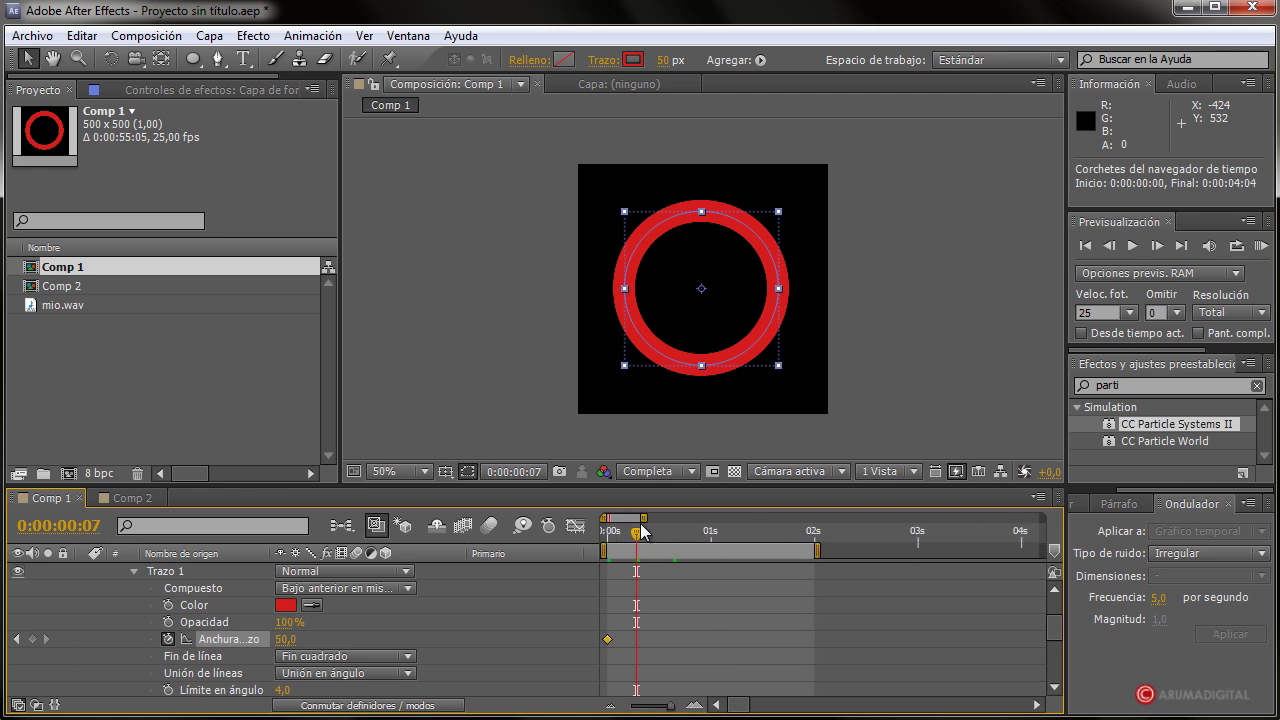
drag(641, 531, 650, 546)
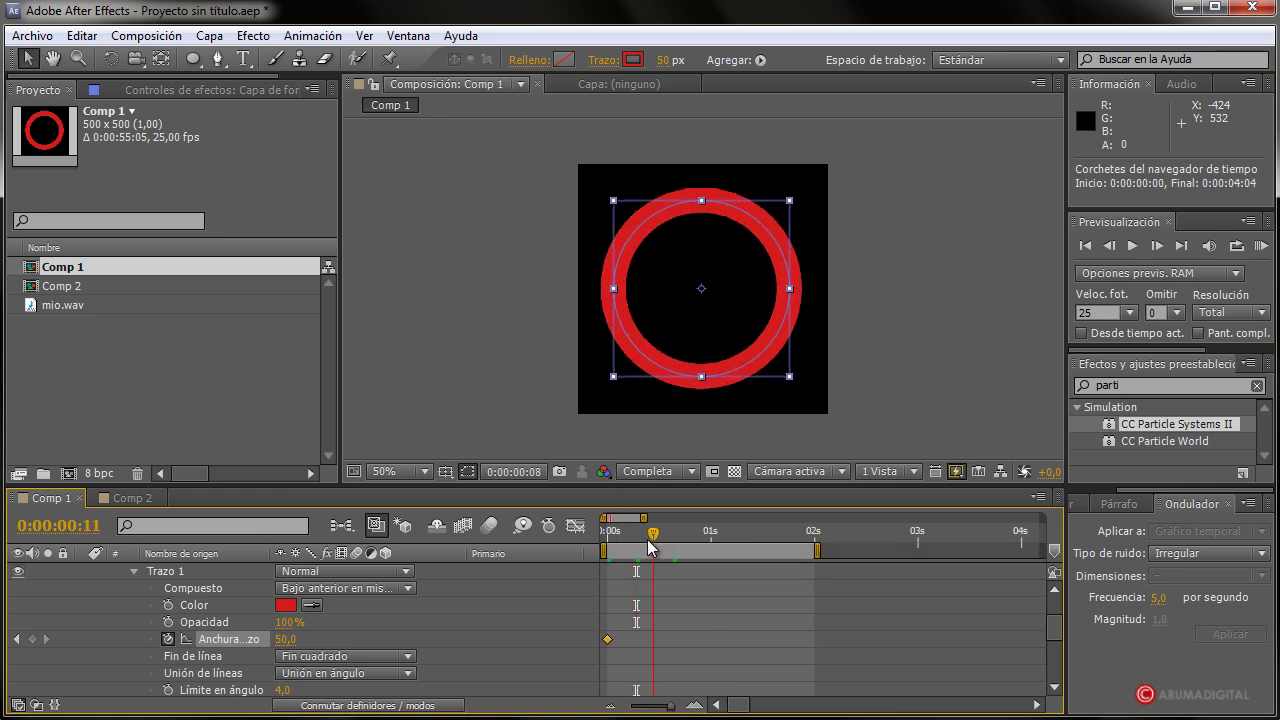
drag(650, 546, 641, 546)
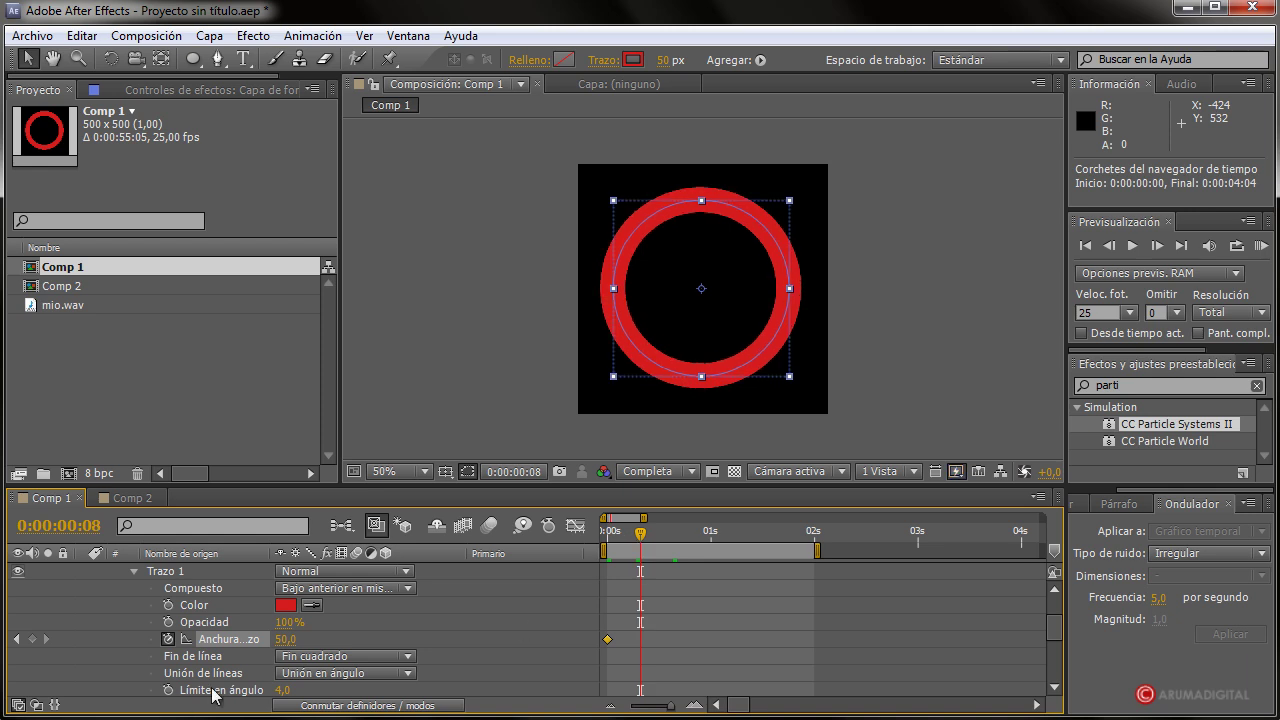
drag(287, 640, 237, 640)
drag(645, 543, 575, 537)
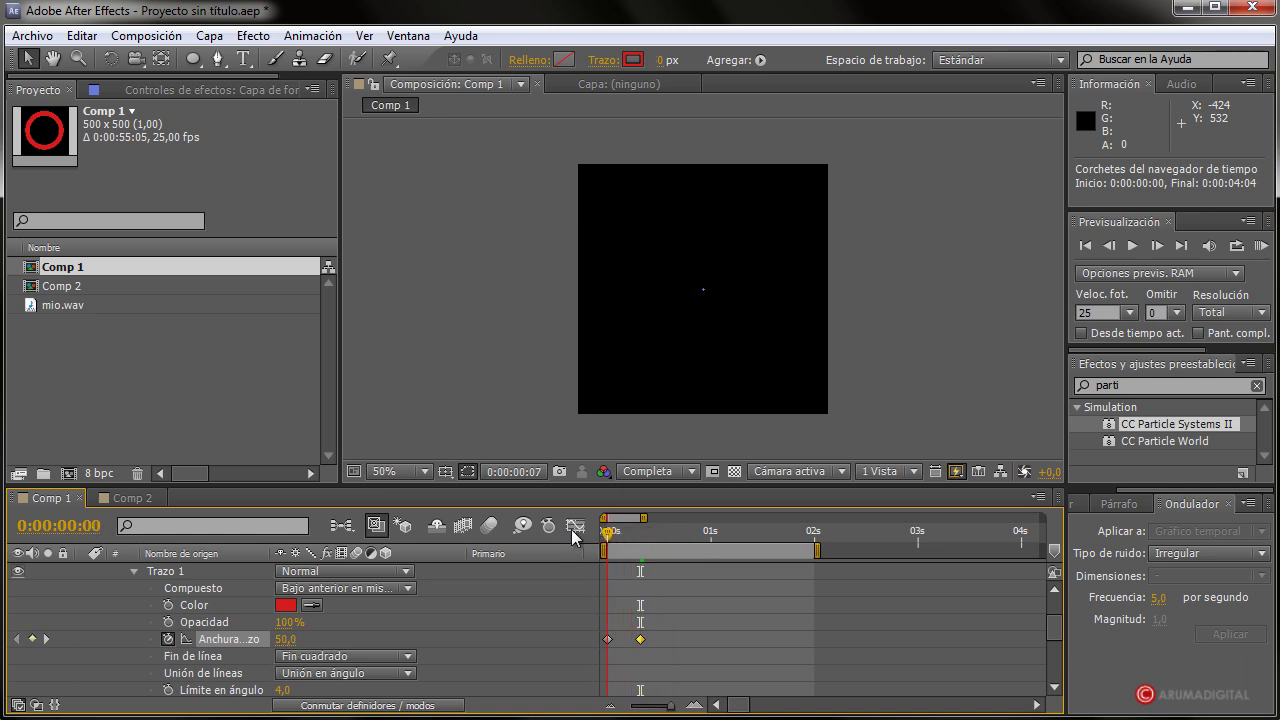
- RAM-preview the ring animation, then change the ring's stroke colour to green 62AE11
click(1261, 246)
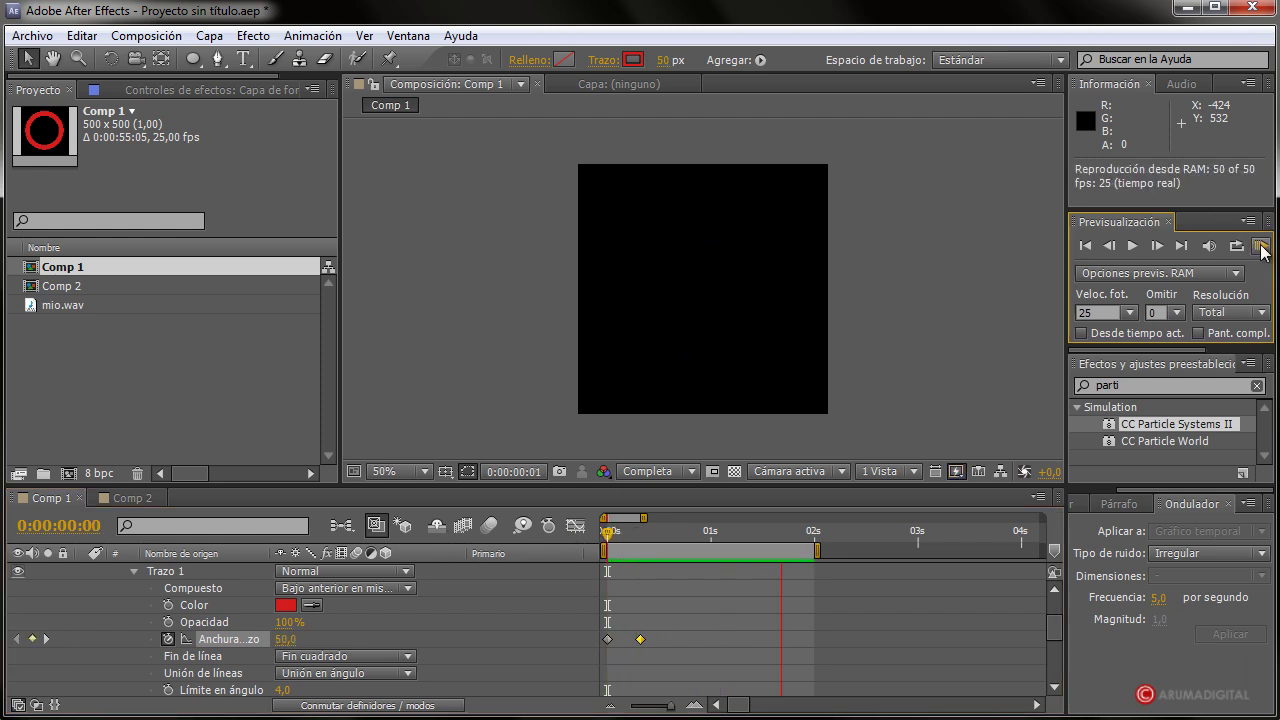
click(1261, 246)
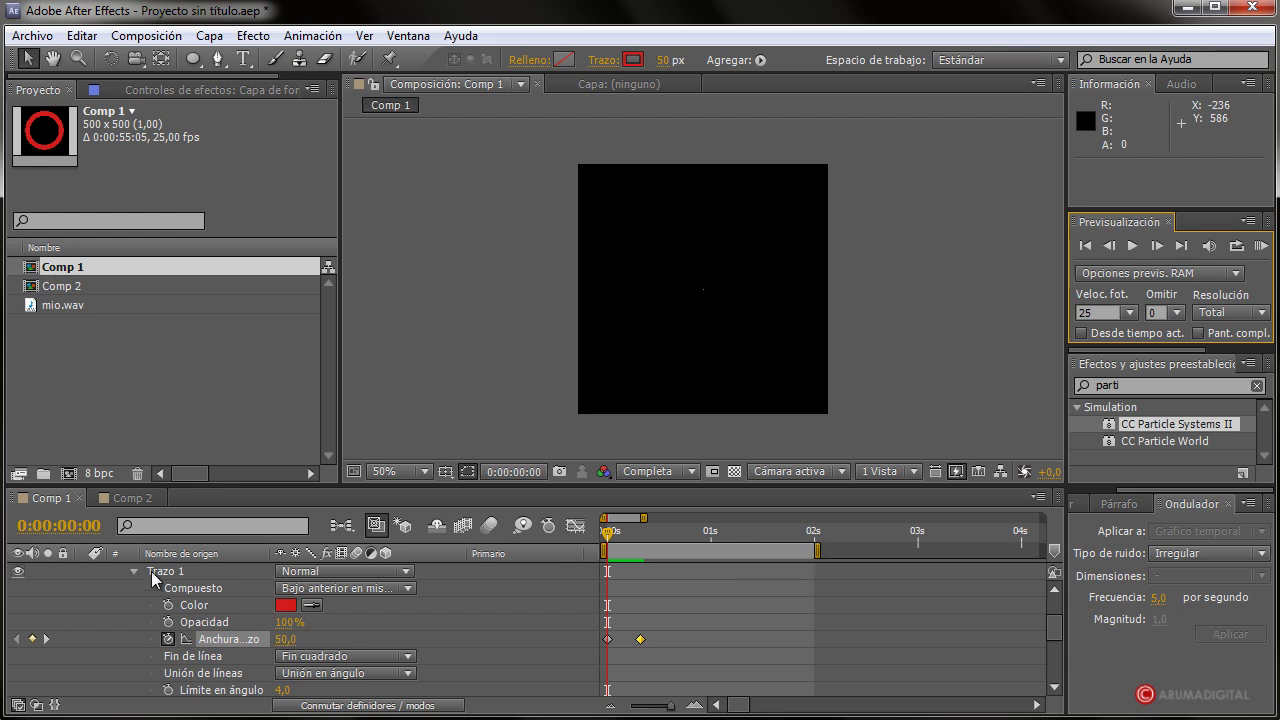
click(290, 607)
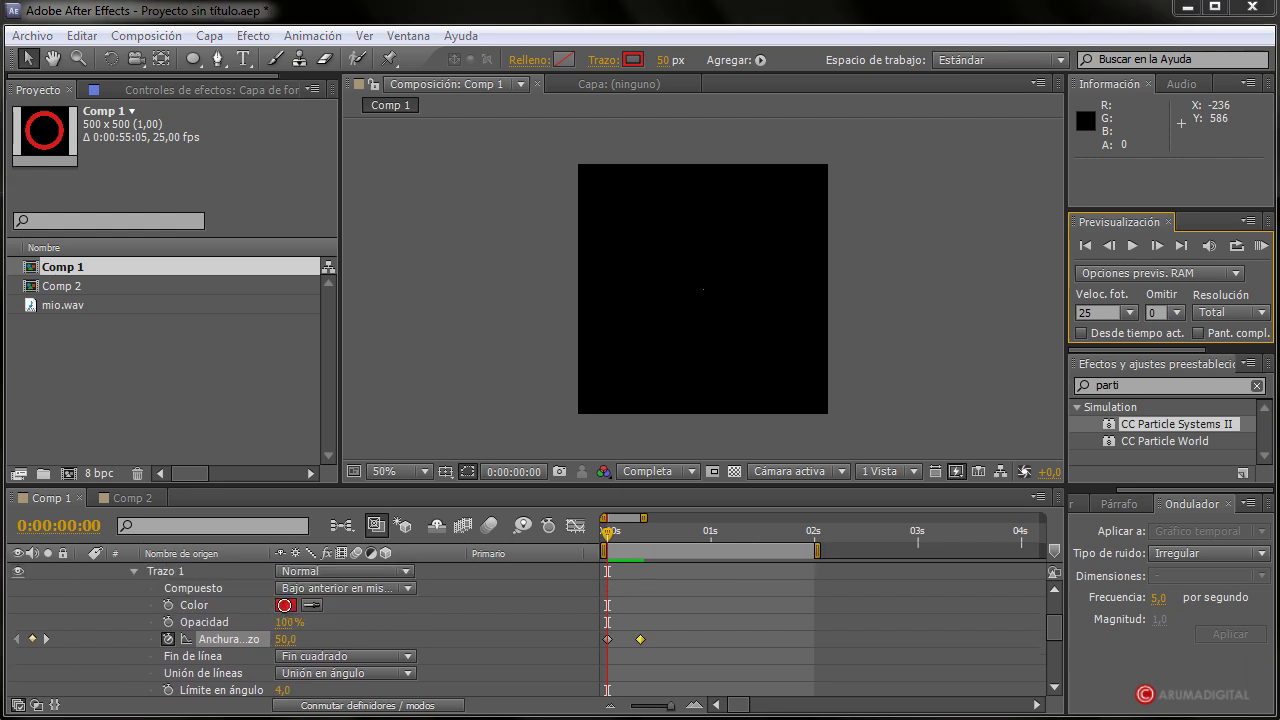
mouse_move(434, 446)
mouse_down()
mouse_move(326, 542)
mouse_move(356, 494)
mouse_up()
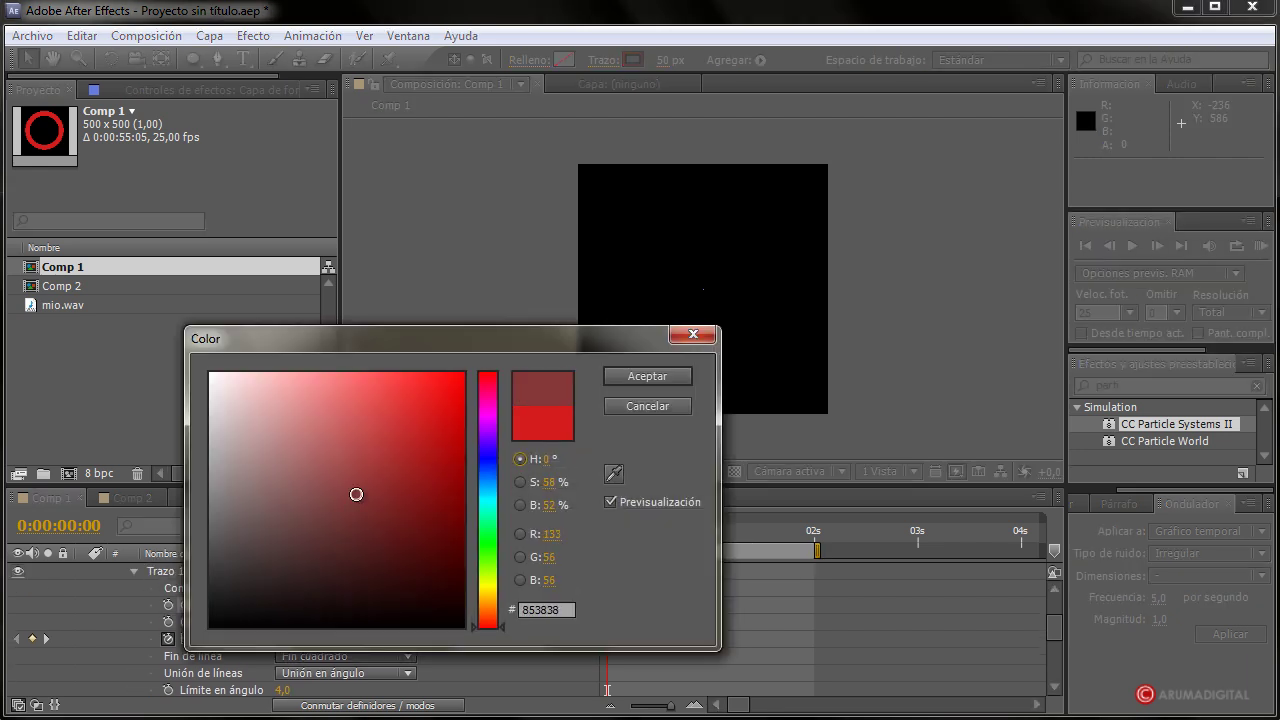
drag(490, 518, 492, 572)
drag(428, 484, 439, 453)
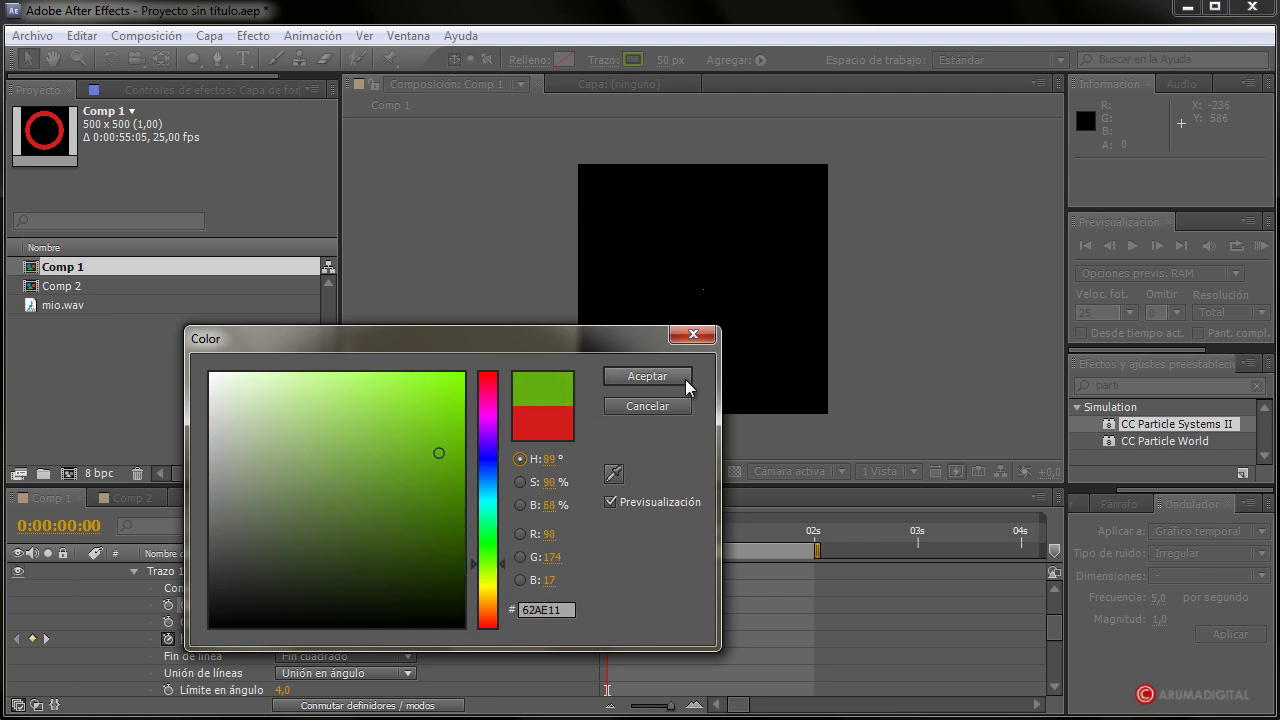
click(684, 378)
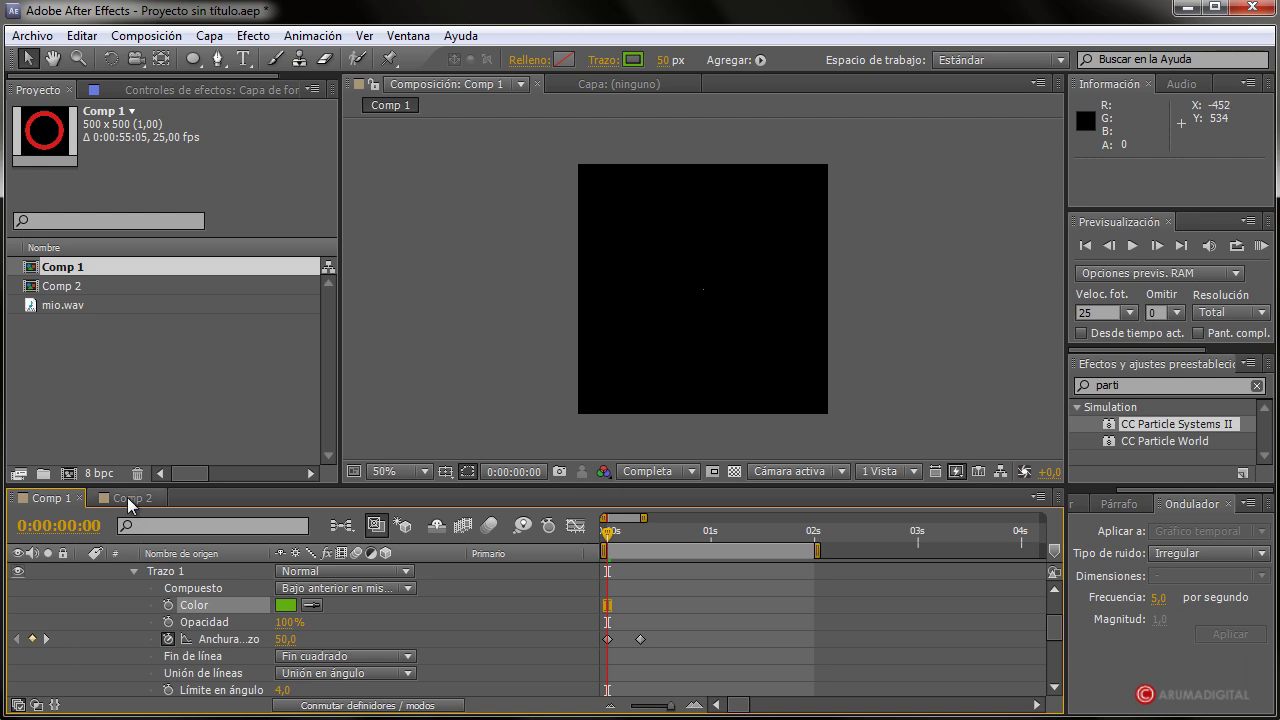
- Create Comp 3 from the HDV/HDTV 720 25 preset (1280×720, 25 fps)
double_click(56, 352)
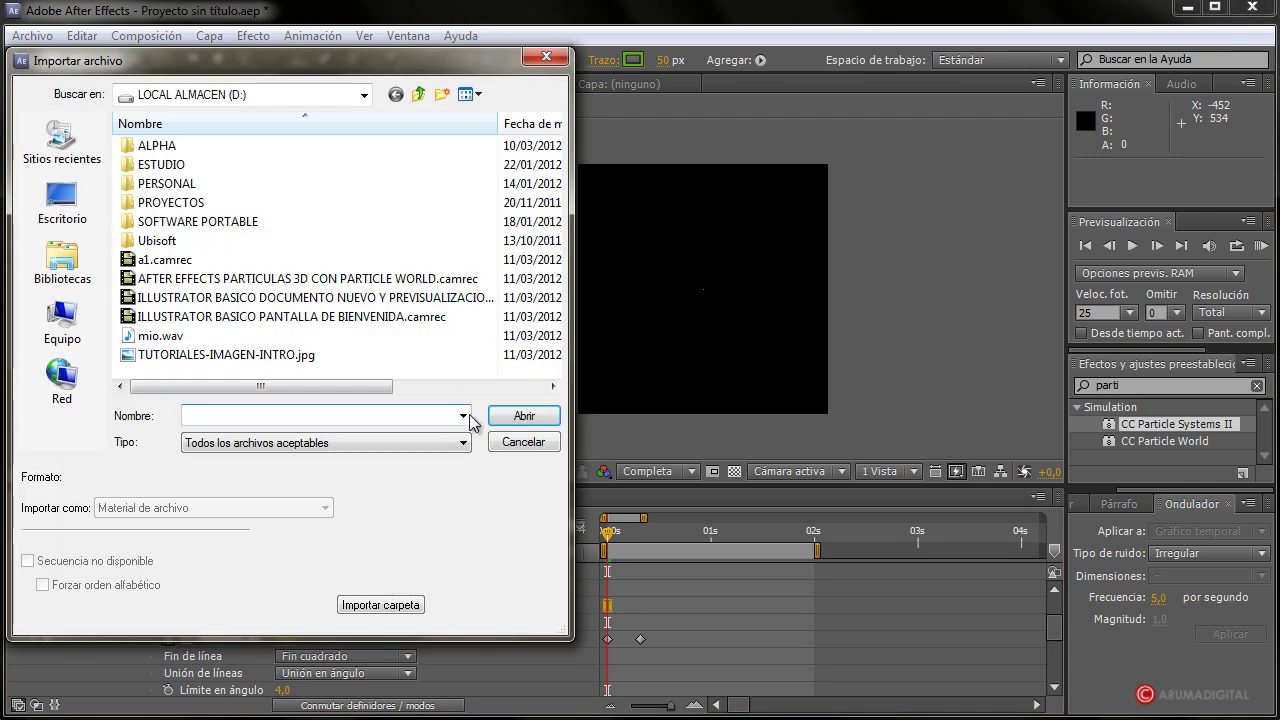
click(523, 442)
click(155, 38)
click(185, 57)
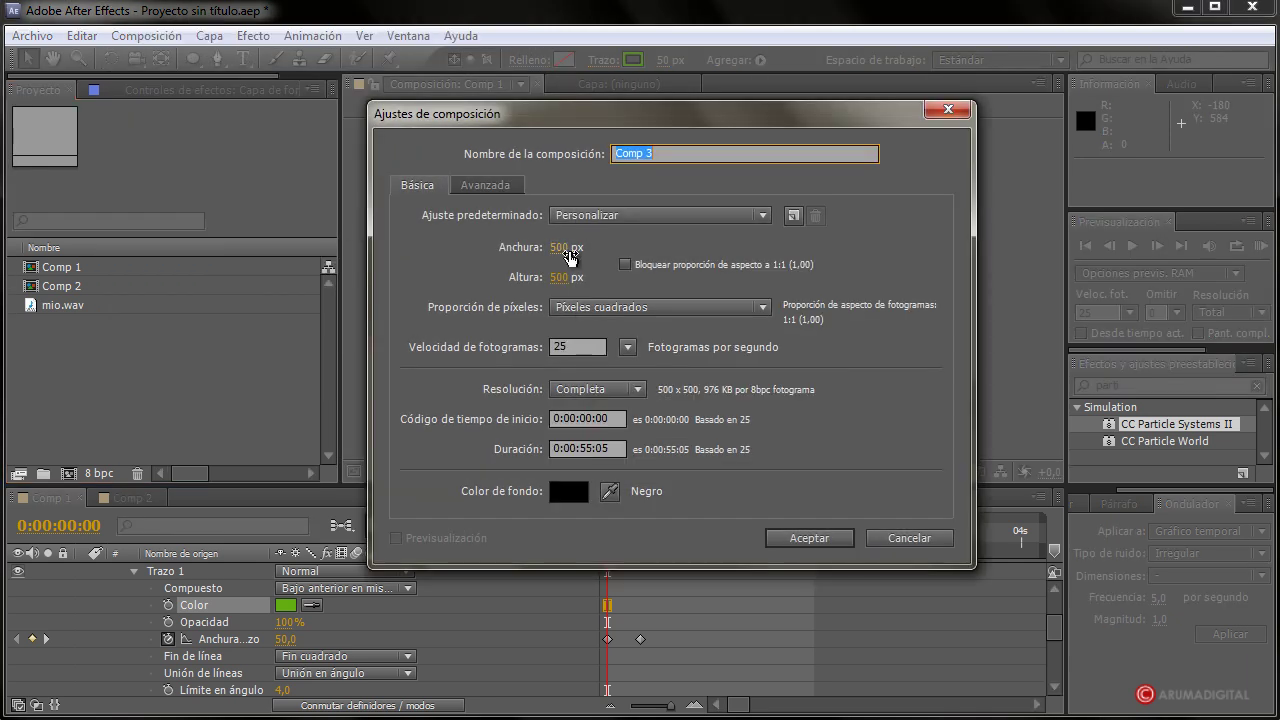
click(643, 219)
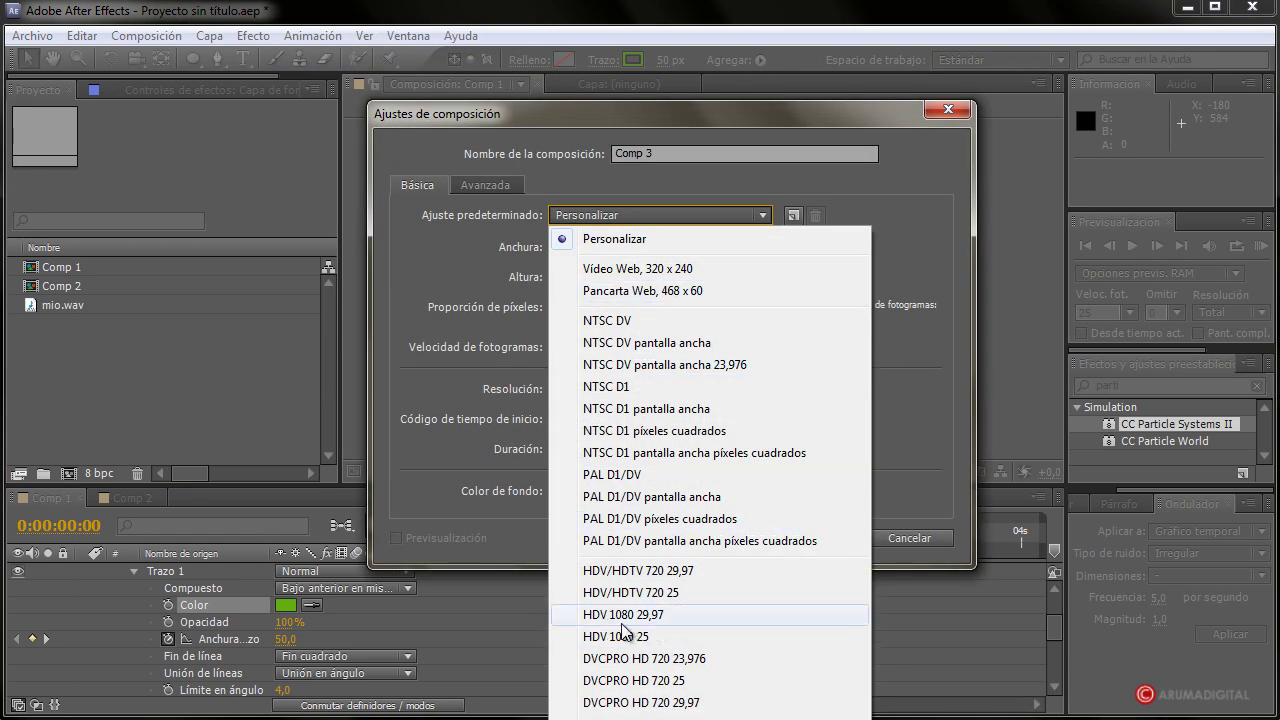
click(665, 593)
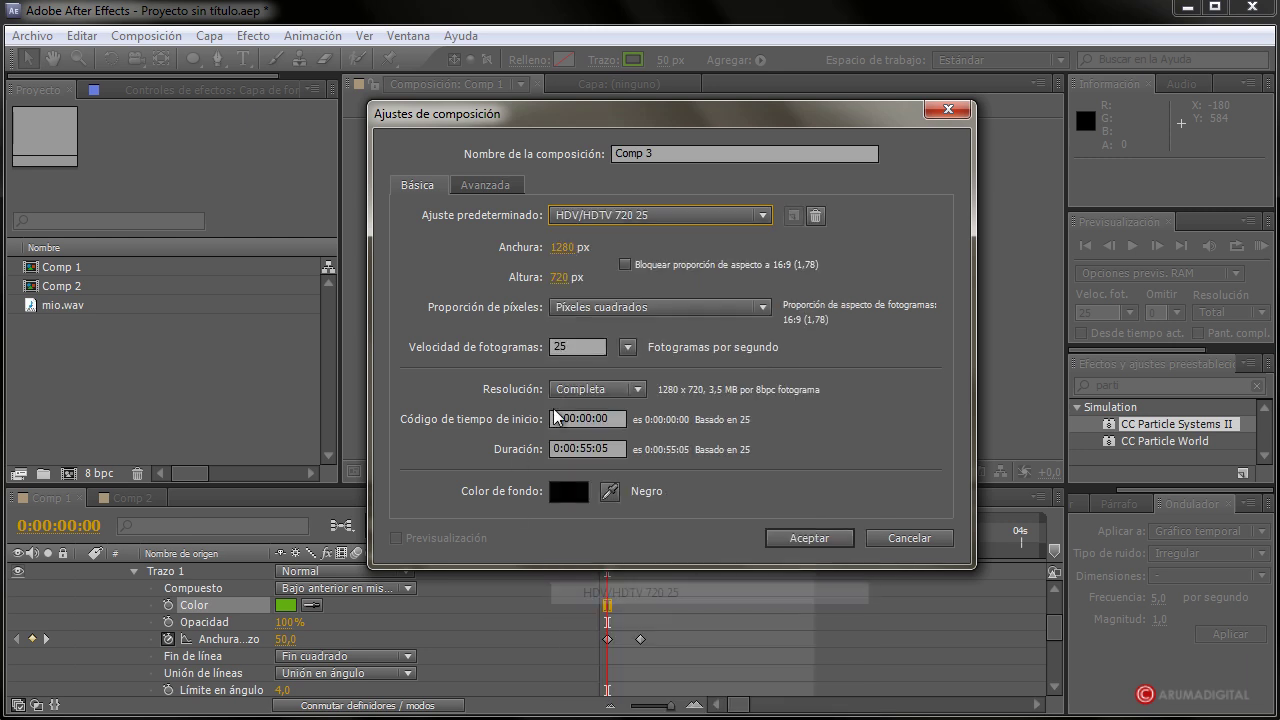
click(808, 537)
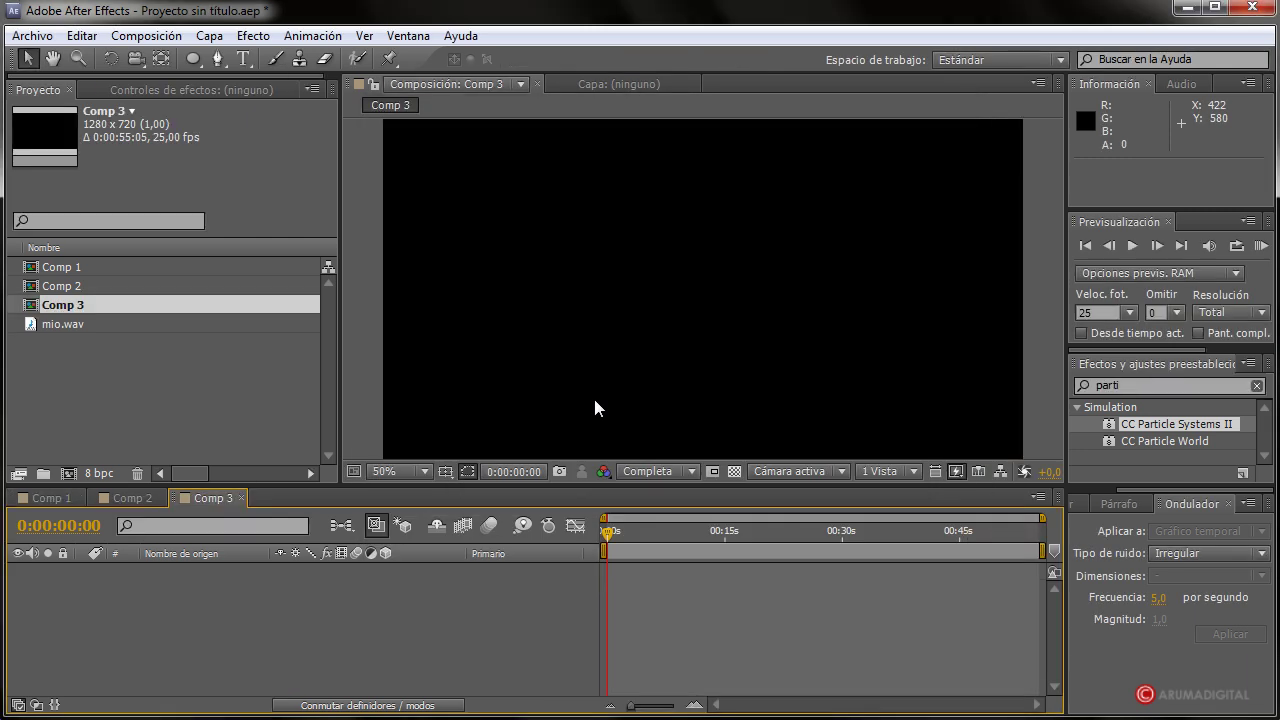
click(82, 272)
- Drop Comp 1 into the Comp 3 timeline, scale it to 22% and move it to 298, 258
drag(71, 263, 121, 587)
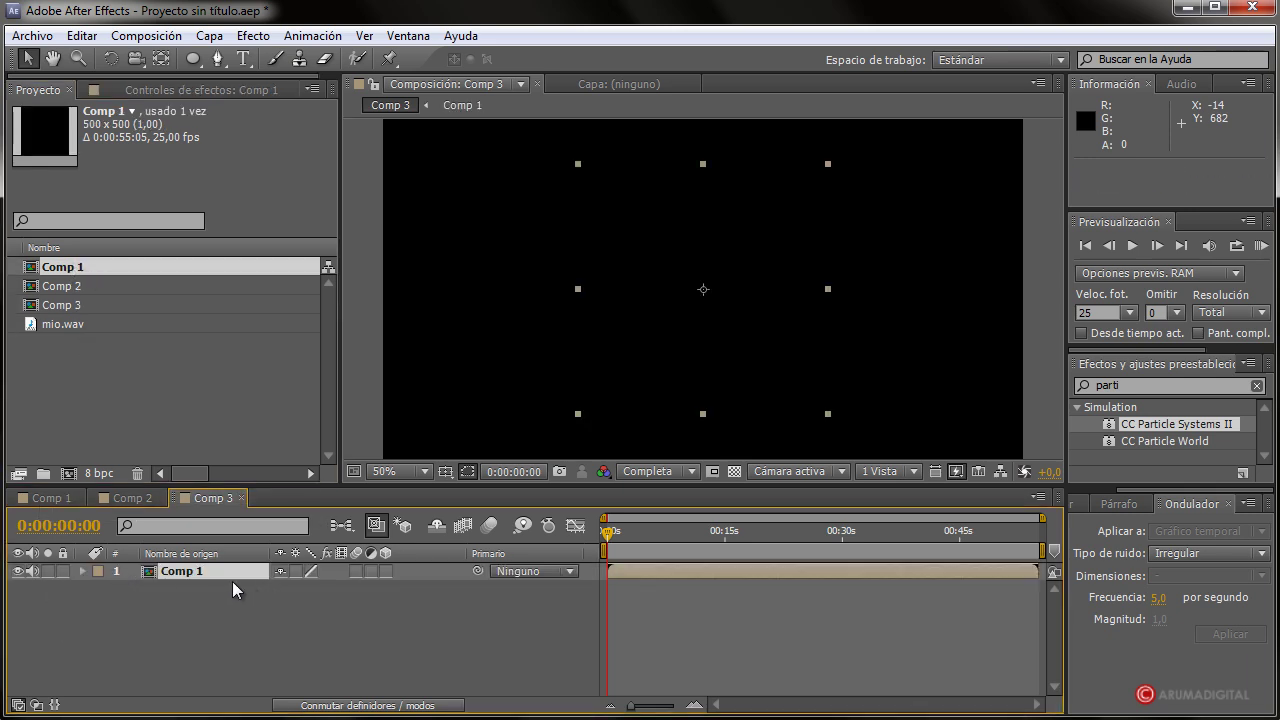
drag(609, 533, 605, 533)
click(828, 160)
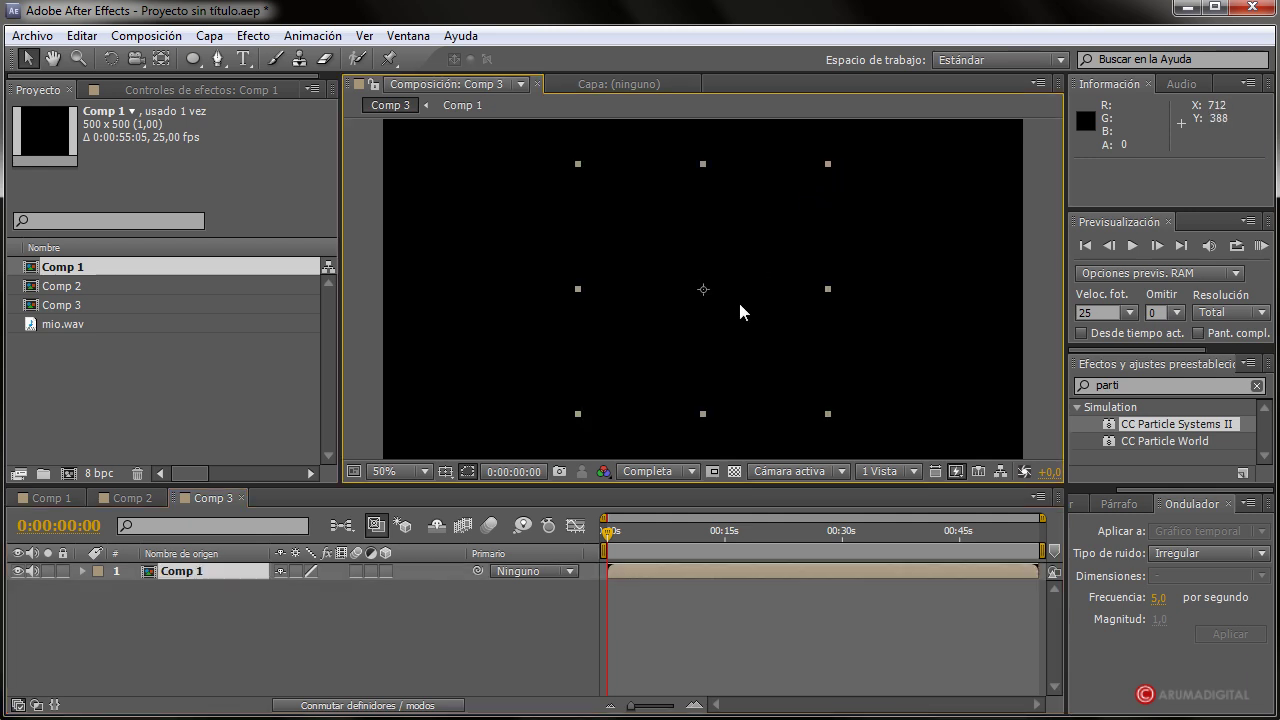
click(181, 574)
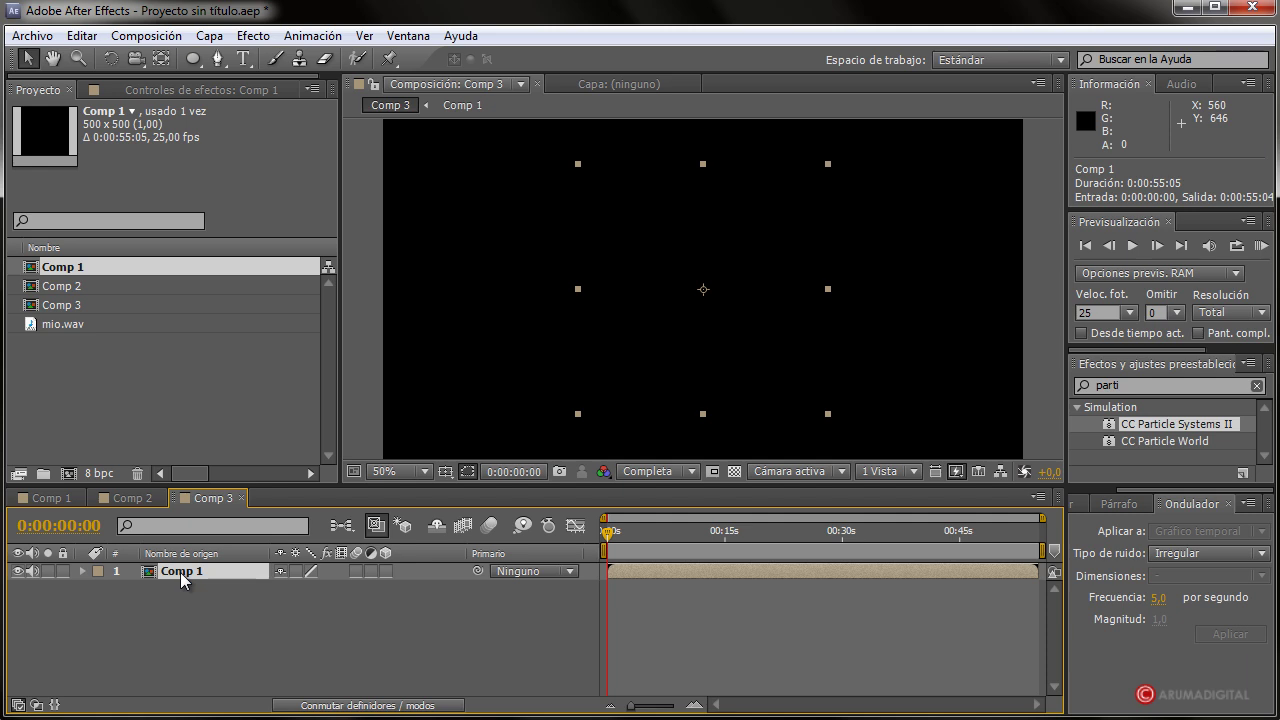
key(p)
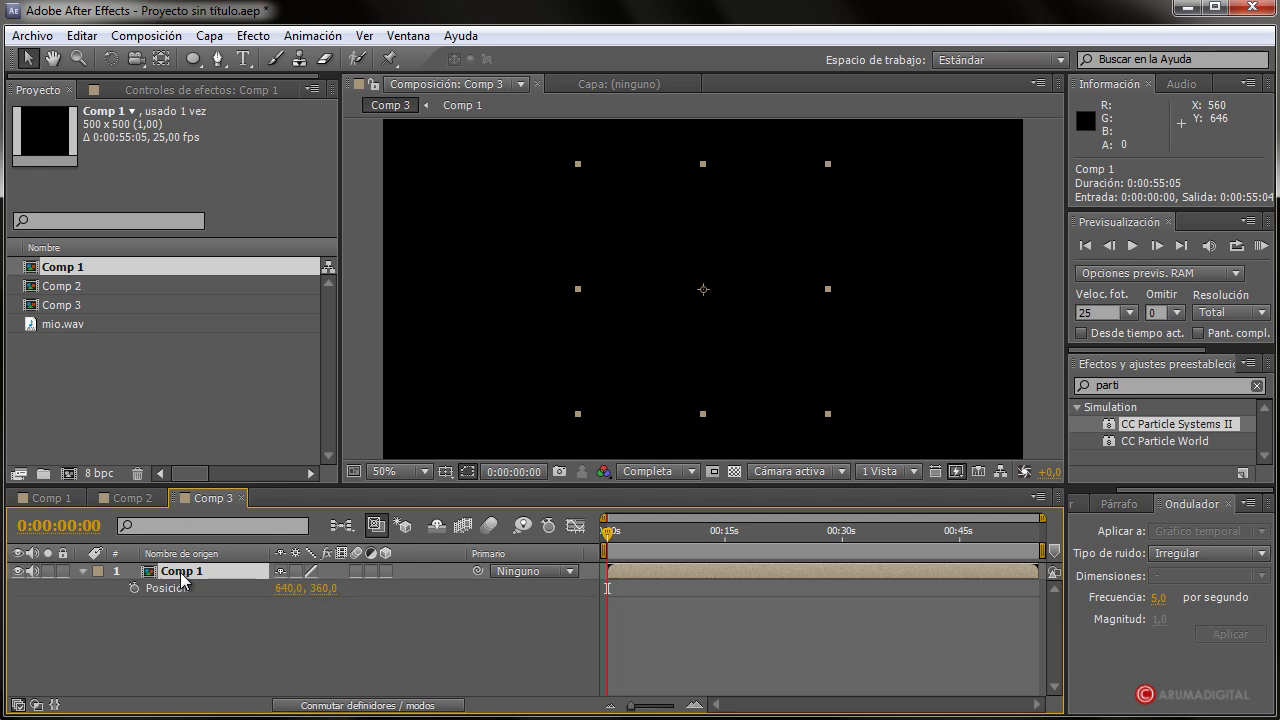
key(t)
key(y)
key(t)
key(s)
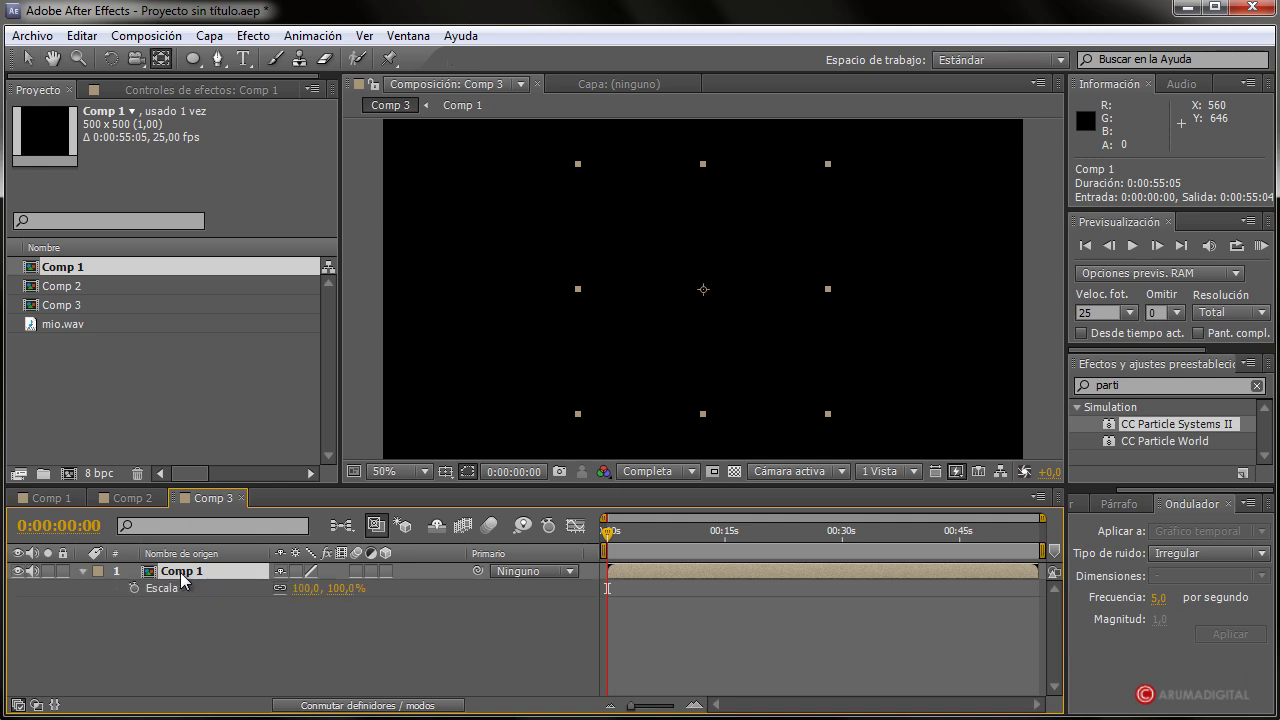
drag(309, 597, 218, 597)
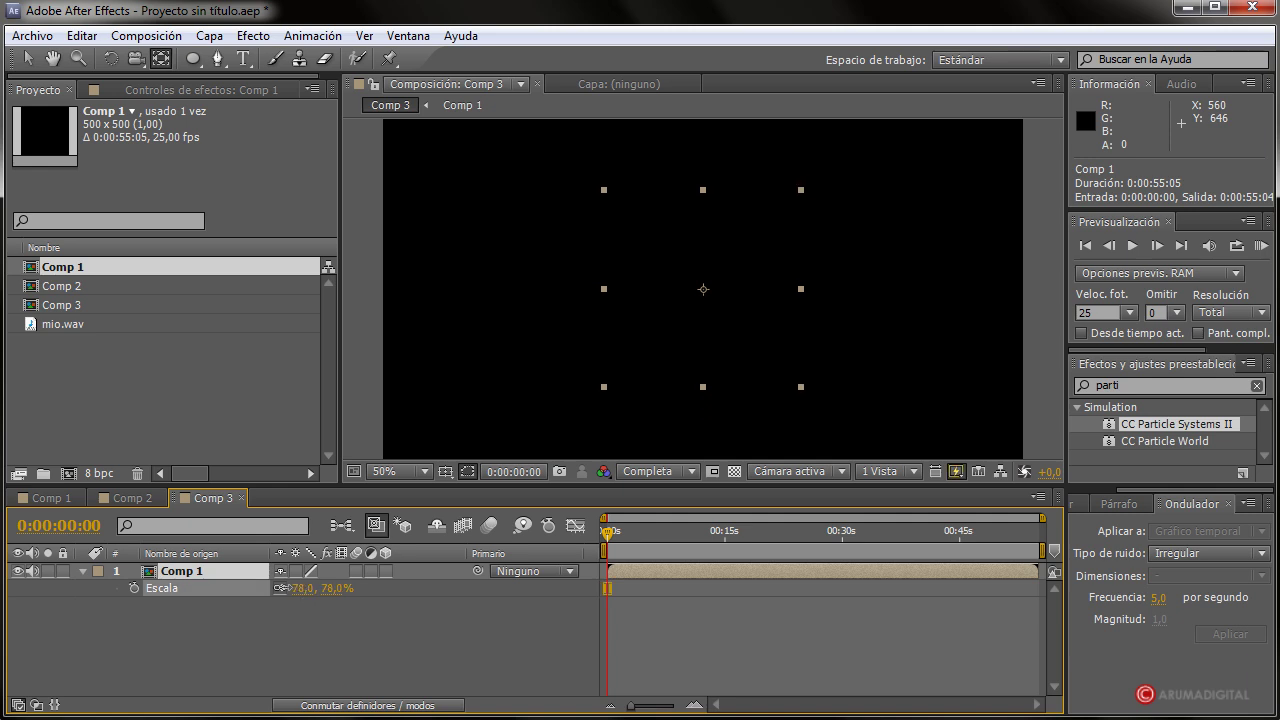
drag(300, 588, 313, 588)
drag(706, 298, 496, 269)
- Rotate the Comp 1 layer to about 26.9°, RAM-preview Comp 3, and park time at 0:00:01:20
key(w)
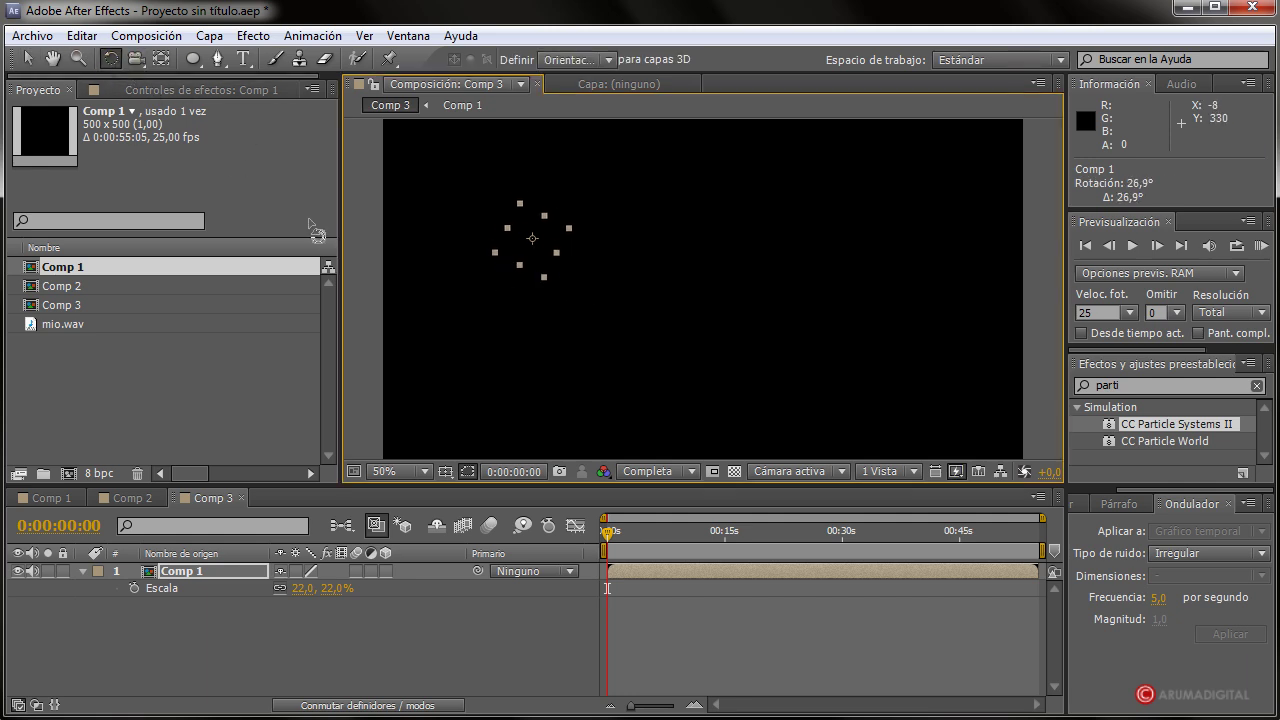
drag(604, 540, 592, 540)
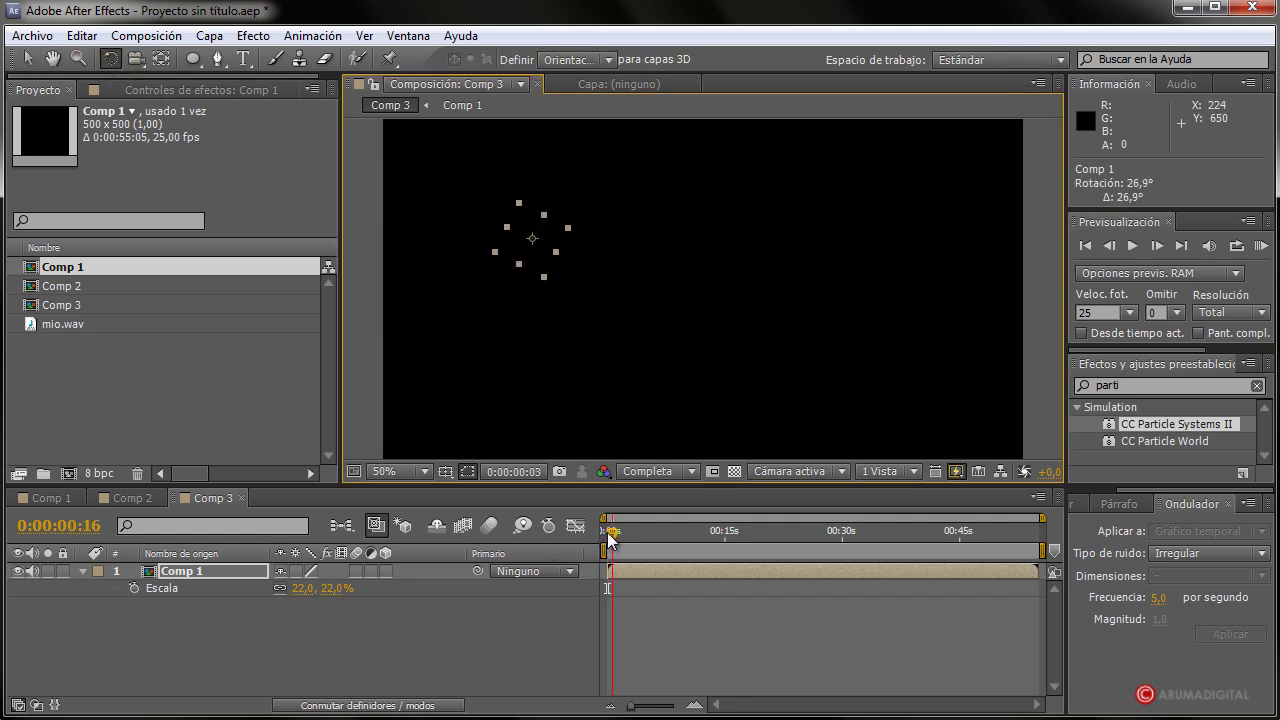
click(1260, 246)
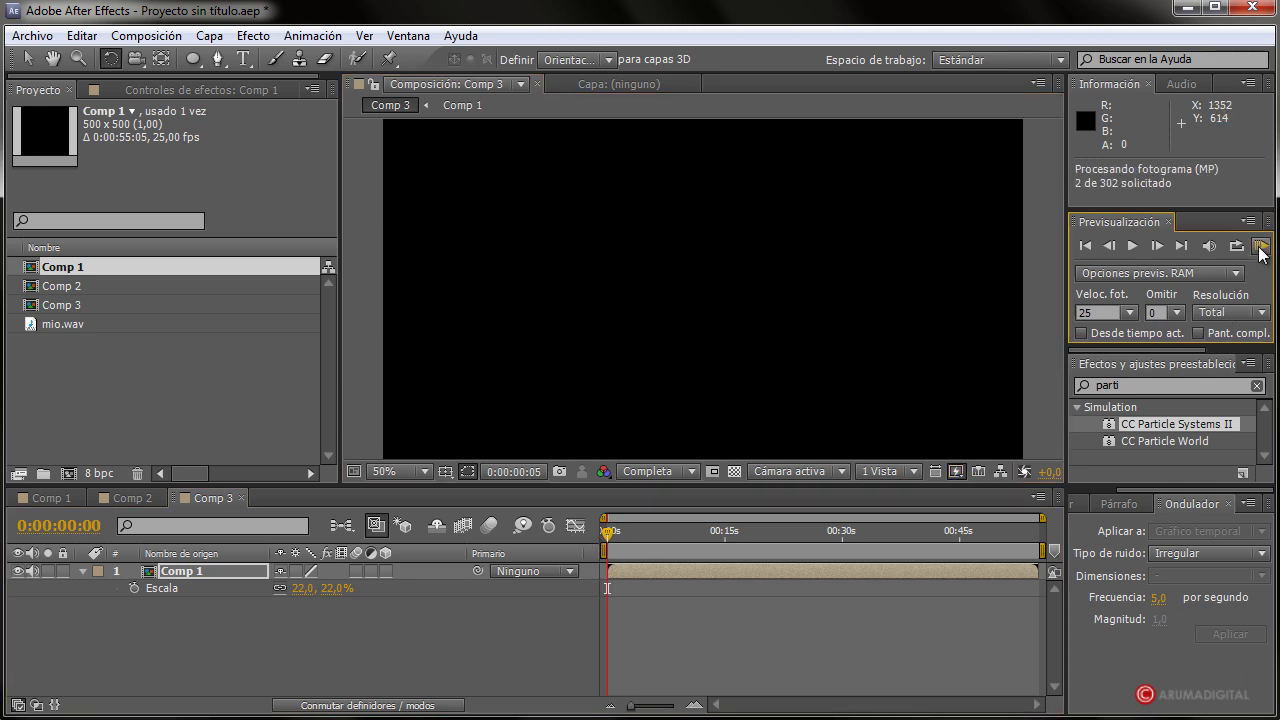
click(1260, 246)
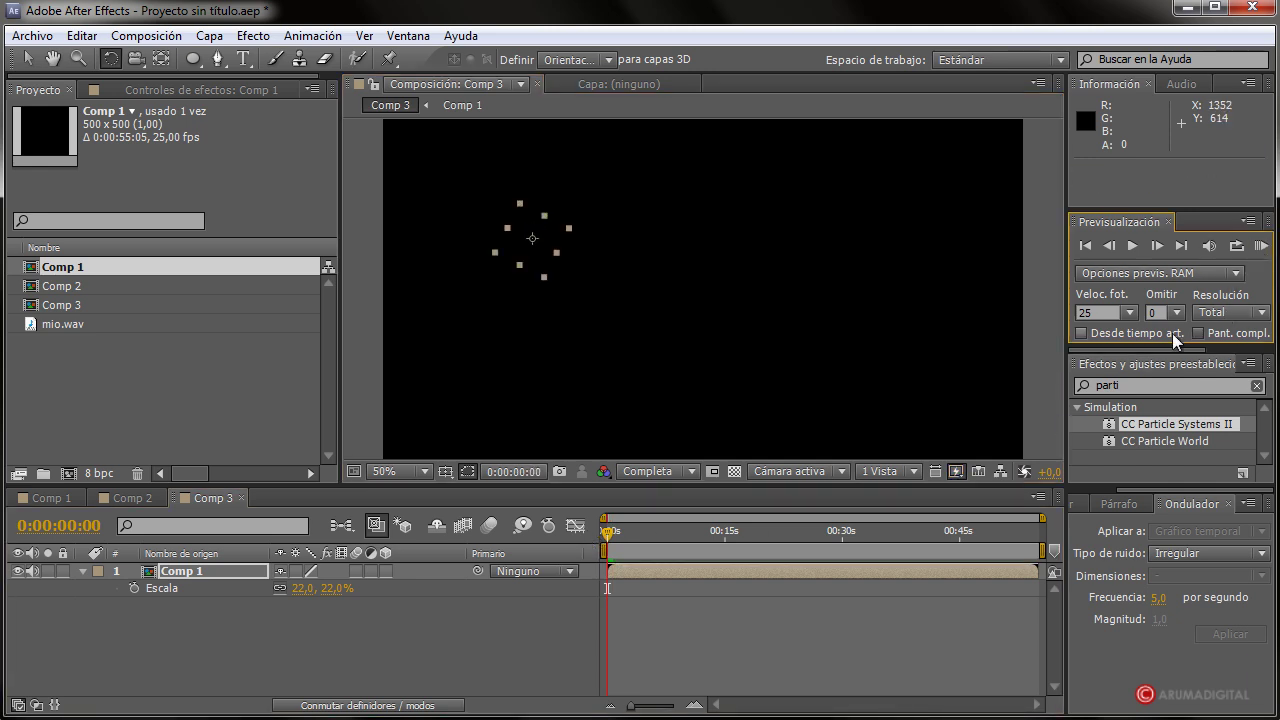
click(1263, 246)
click(617, 536)
drag(617, 536, 621, 536)
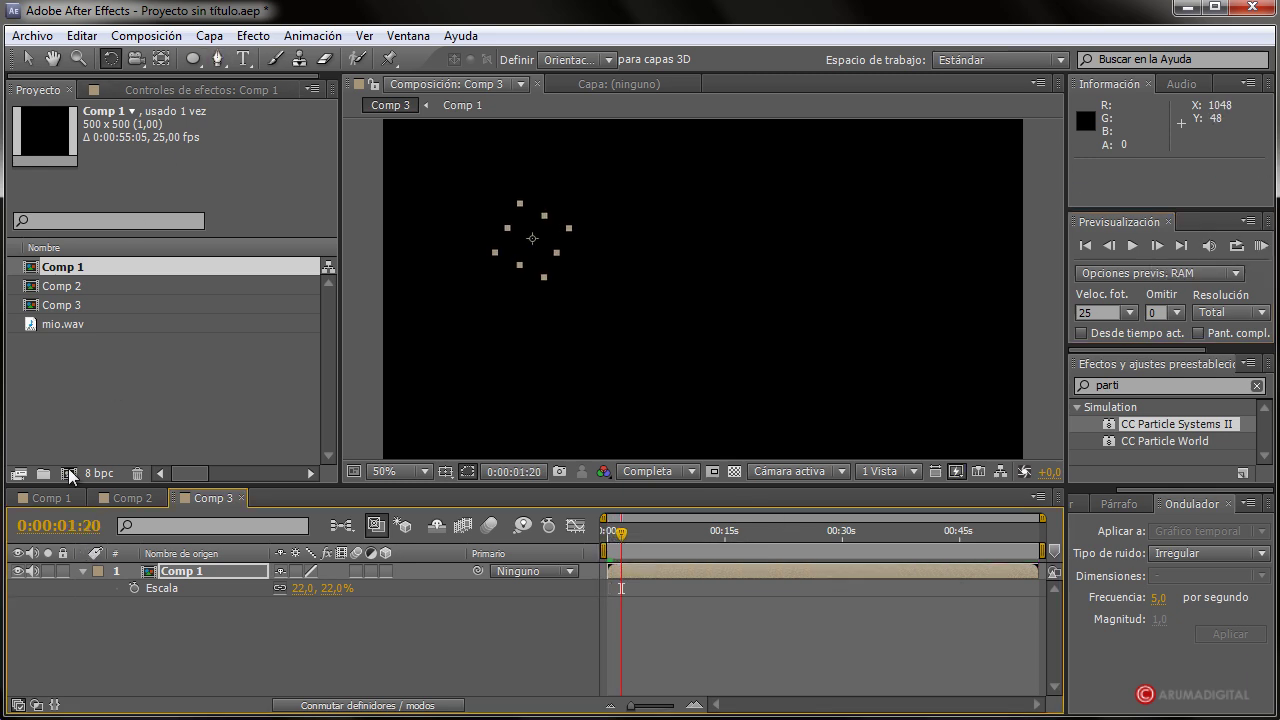
- Add Comp 2 as a layer in Comp 3 and scale it to 29%
drag(60, 286, 153, 624)
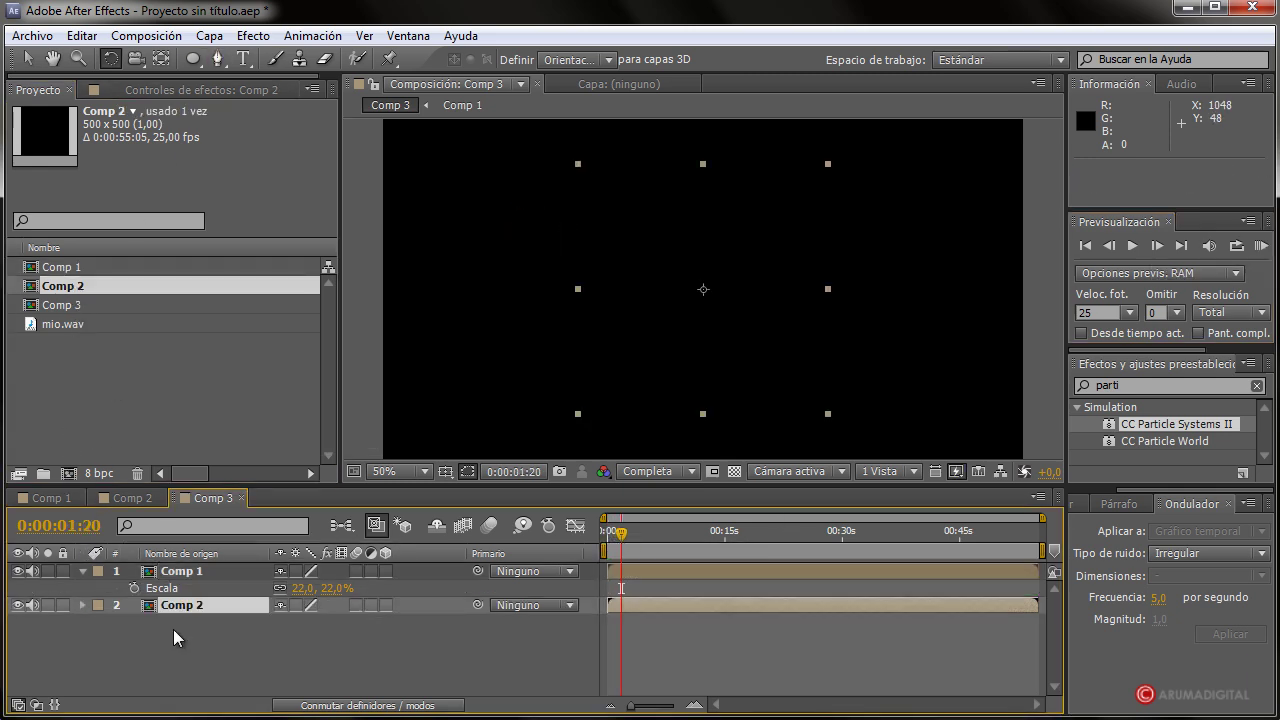
click(28, 59)
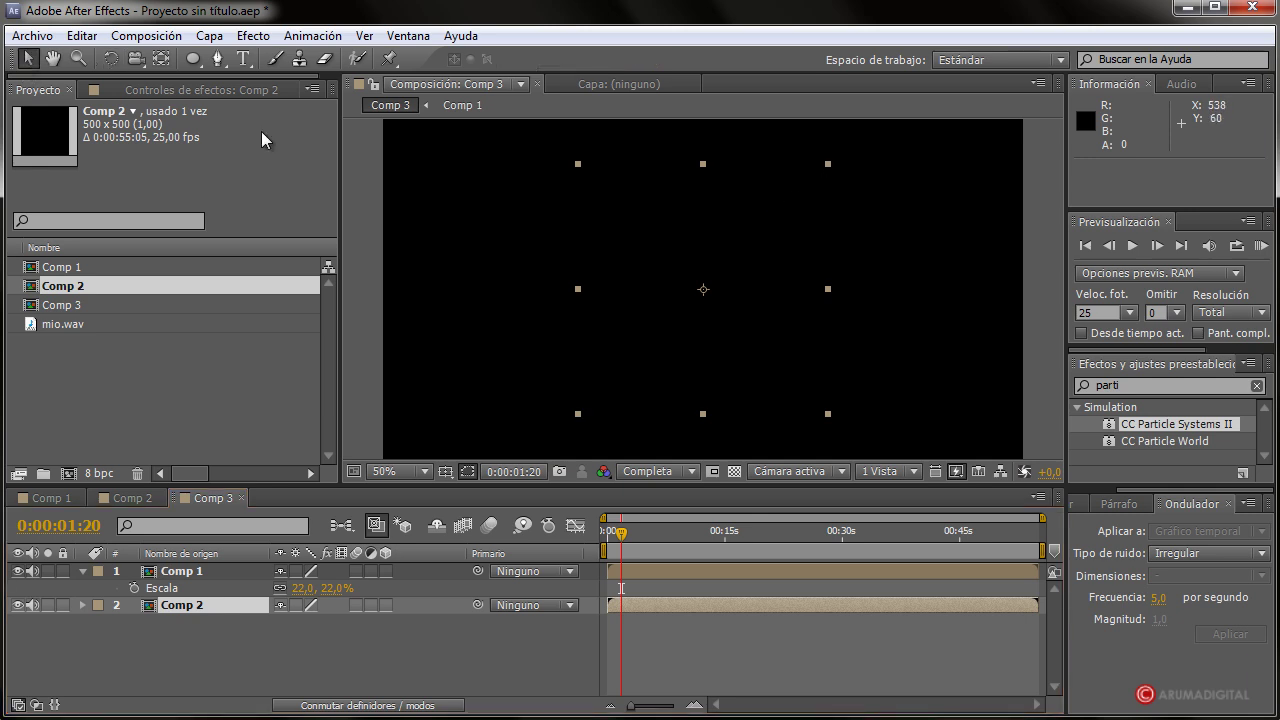
click(711, 263)
click(145, 607)
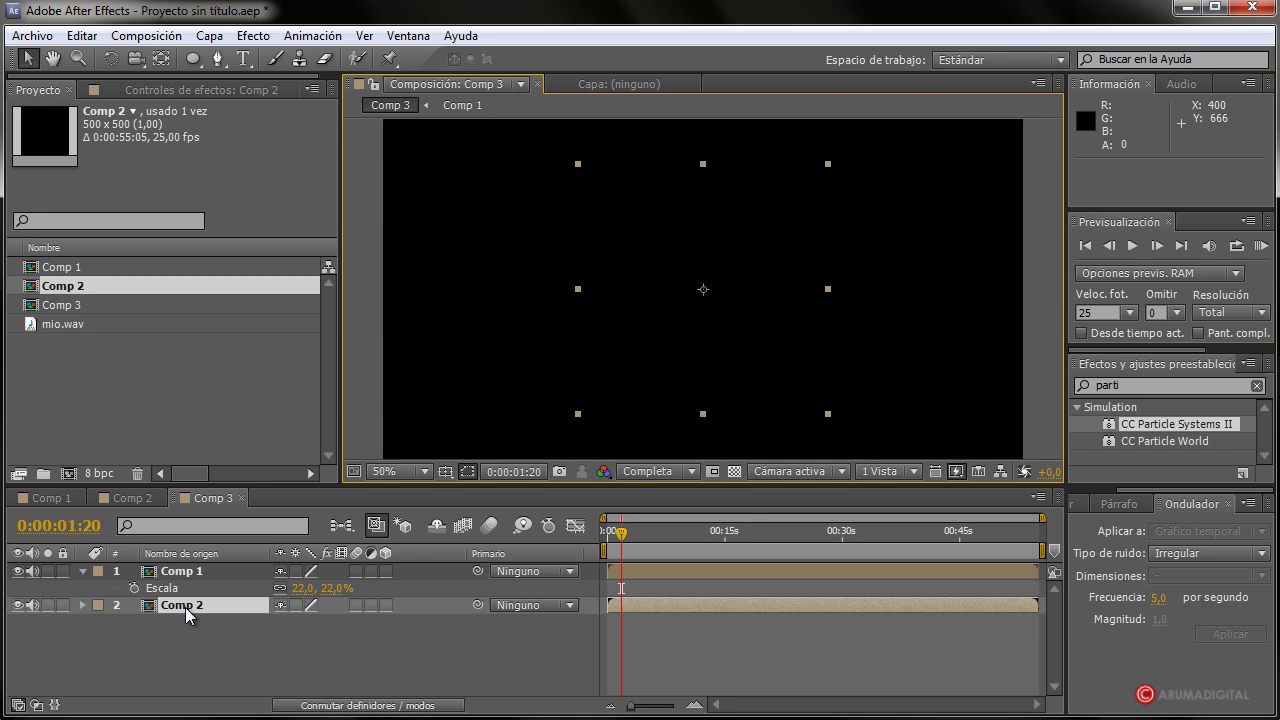
key(s)
drag(313, 624, 749, 245)
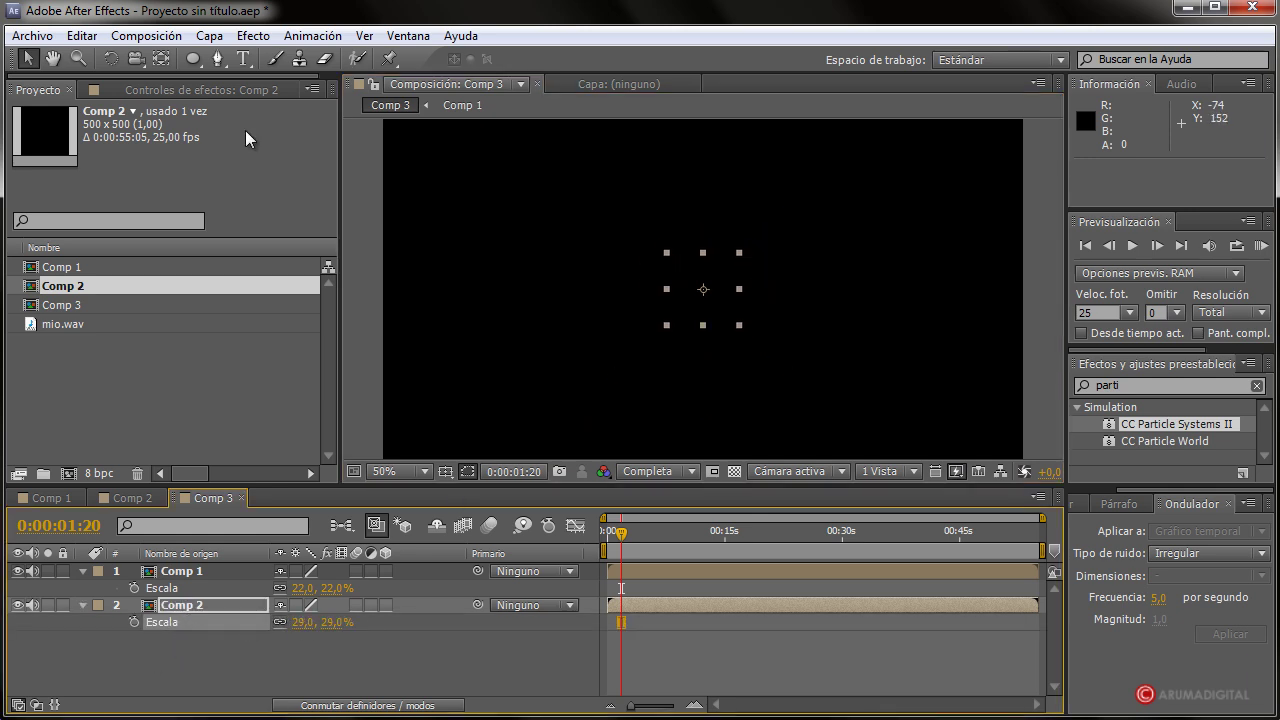
- Rotate the Comp 2 layer about 29°, start it a second later, and add another Comp 2
click(110, 57)
mouse_move(726, 286)
mouse_down()
mouse_move(730, 300)
mouse_move(794, 246)
mouse_up()
click(34, 57)
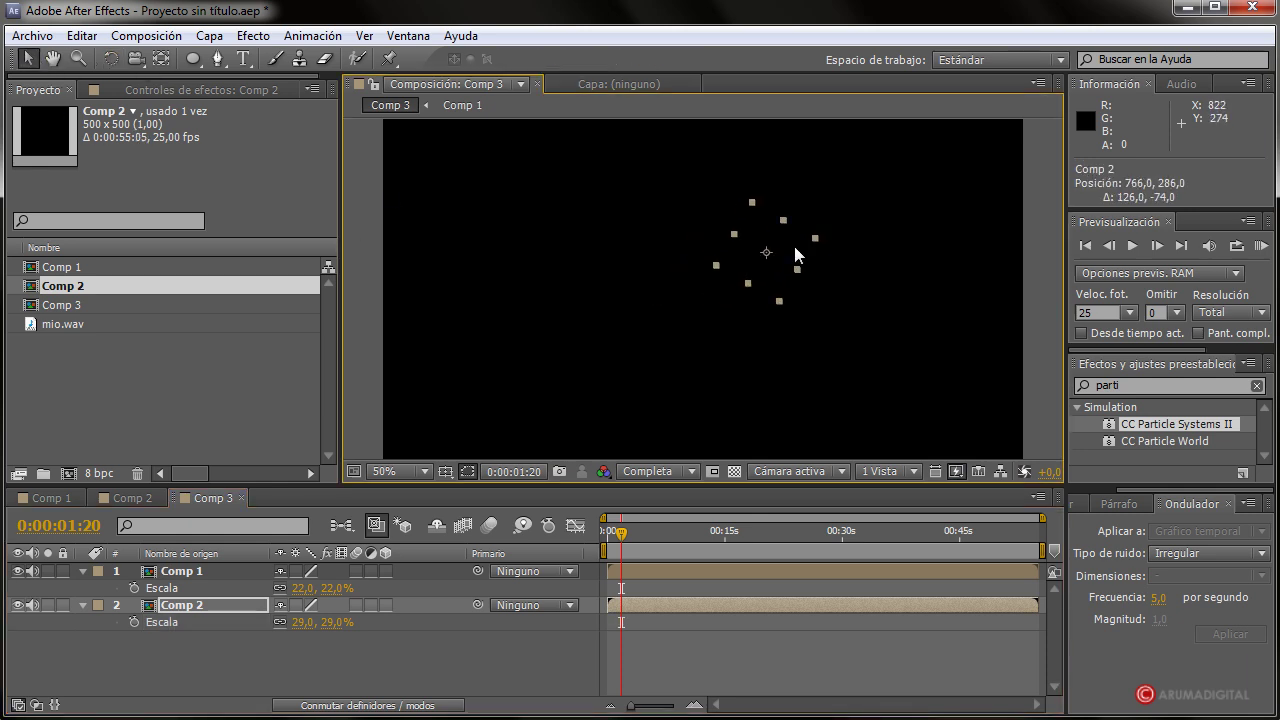
drag(638, 606, 643, 606)
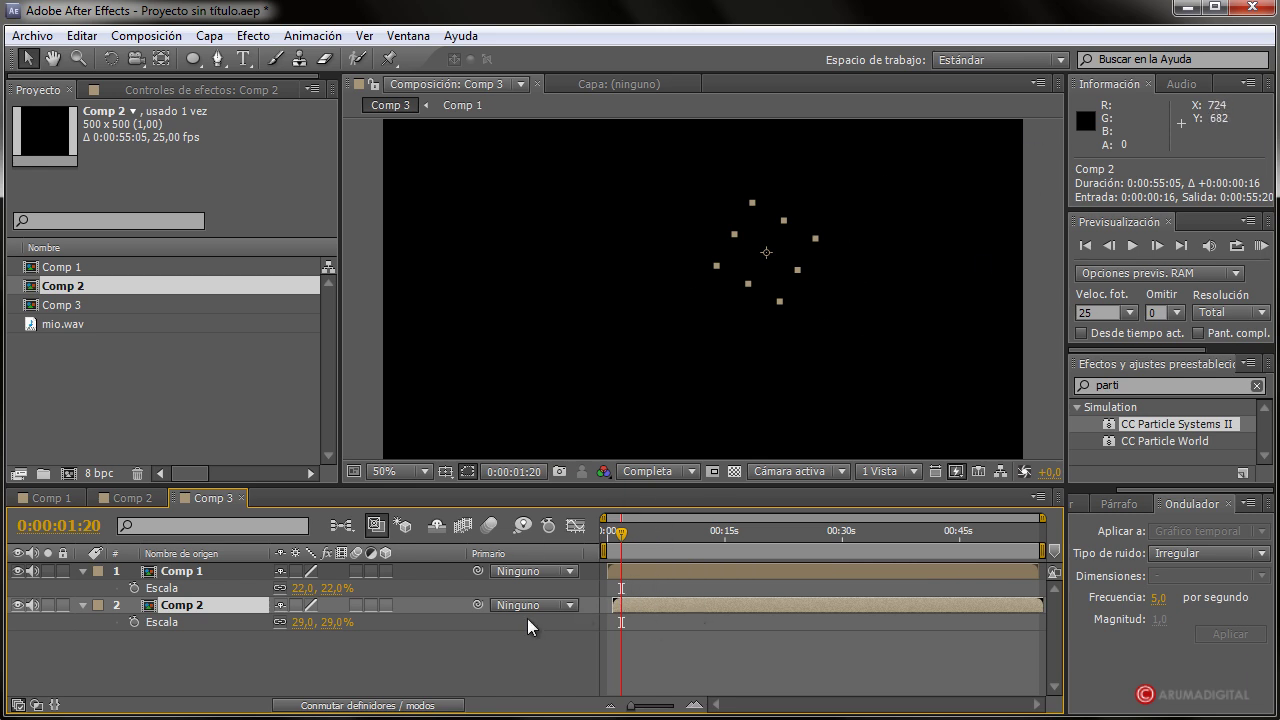
drag(625, 537, 617, 538)
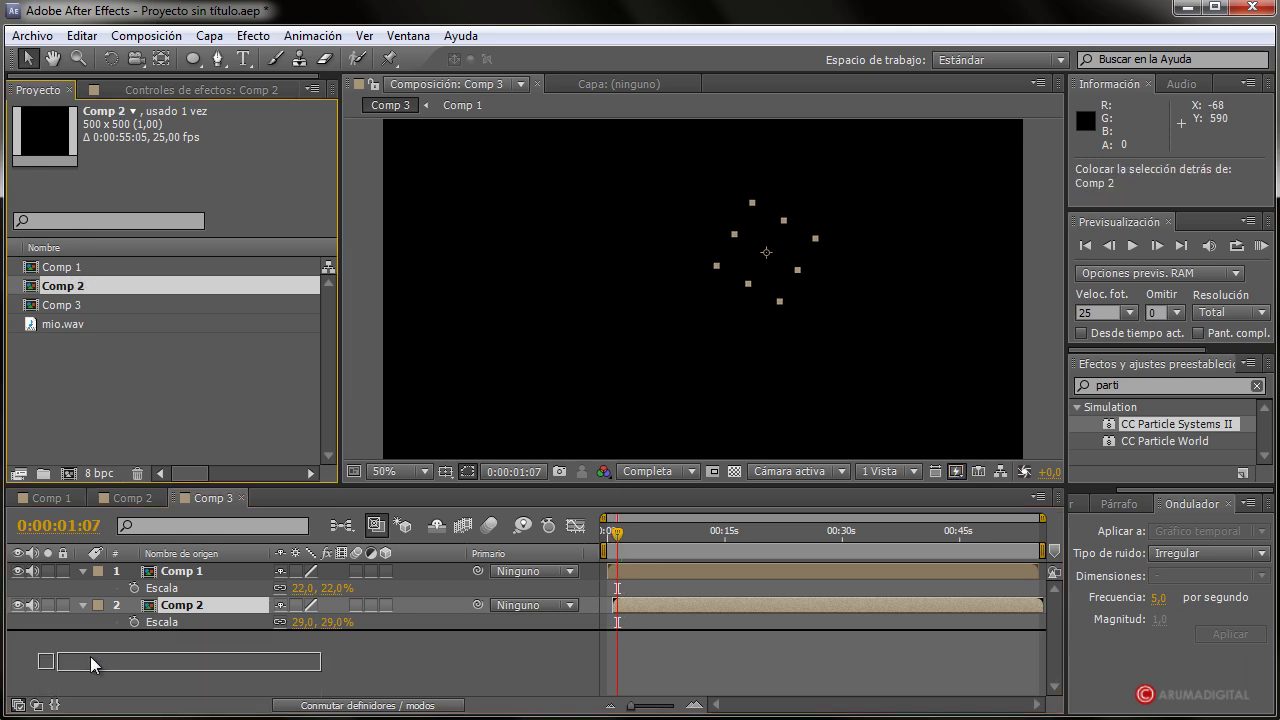
drag(77, 287, 90, 656)
- Delay the third layer, a Comp 2 copy, by about a second and move it up and right
click(82, 571)
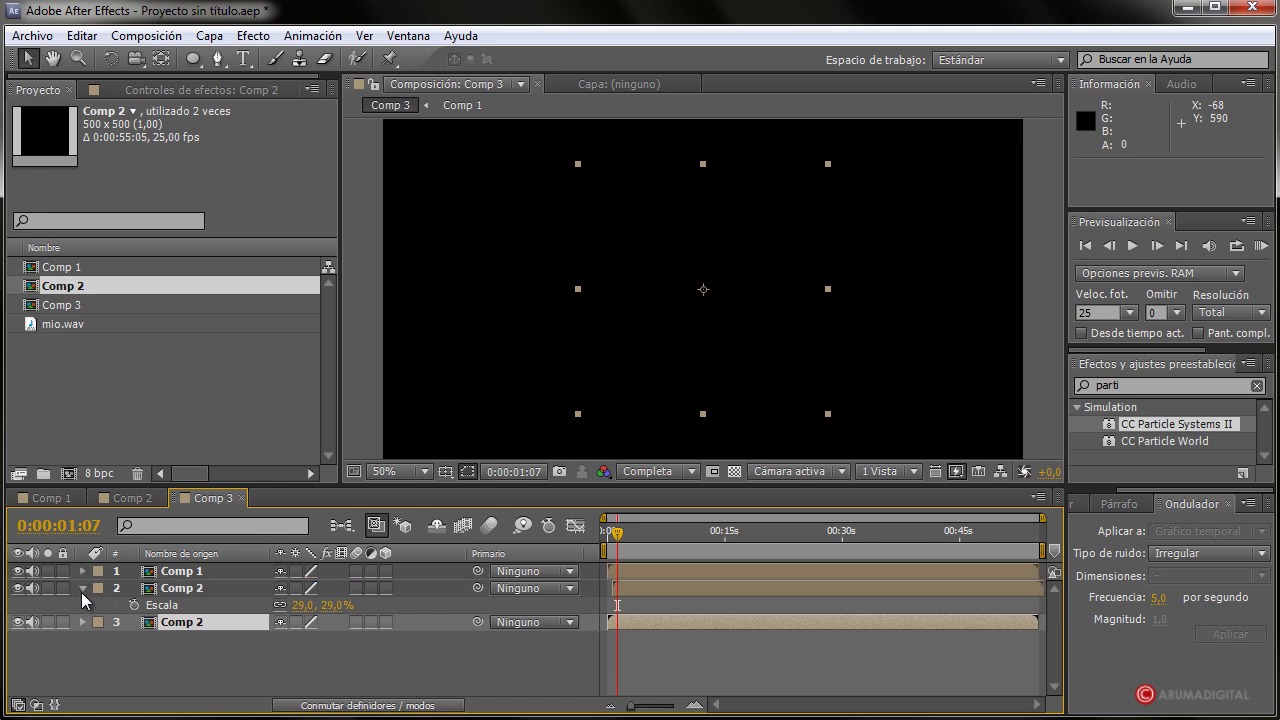
click(82, 588)
click(620, 535)
drag(620, 537, 606, 540)
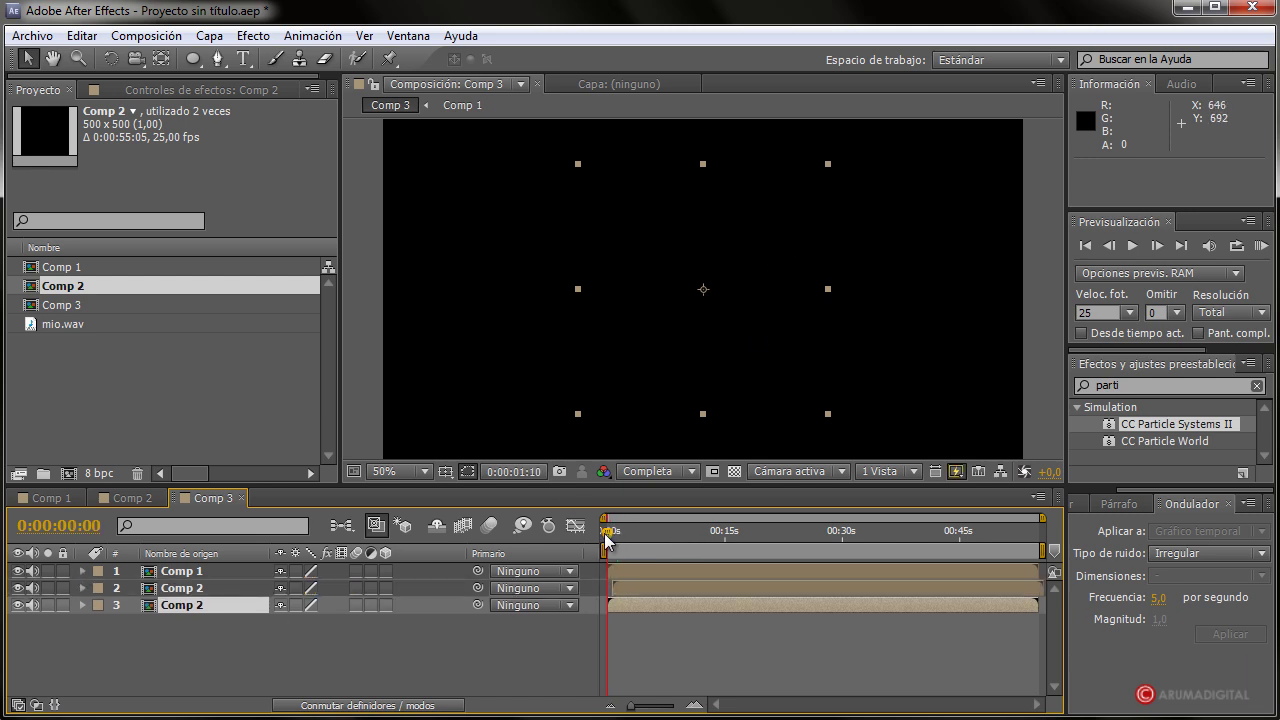
drag(620, 606, 632, 606)
drag(608, 540, 616, 542)
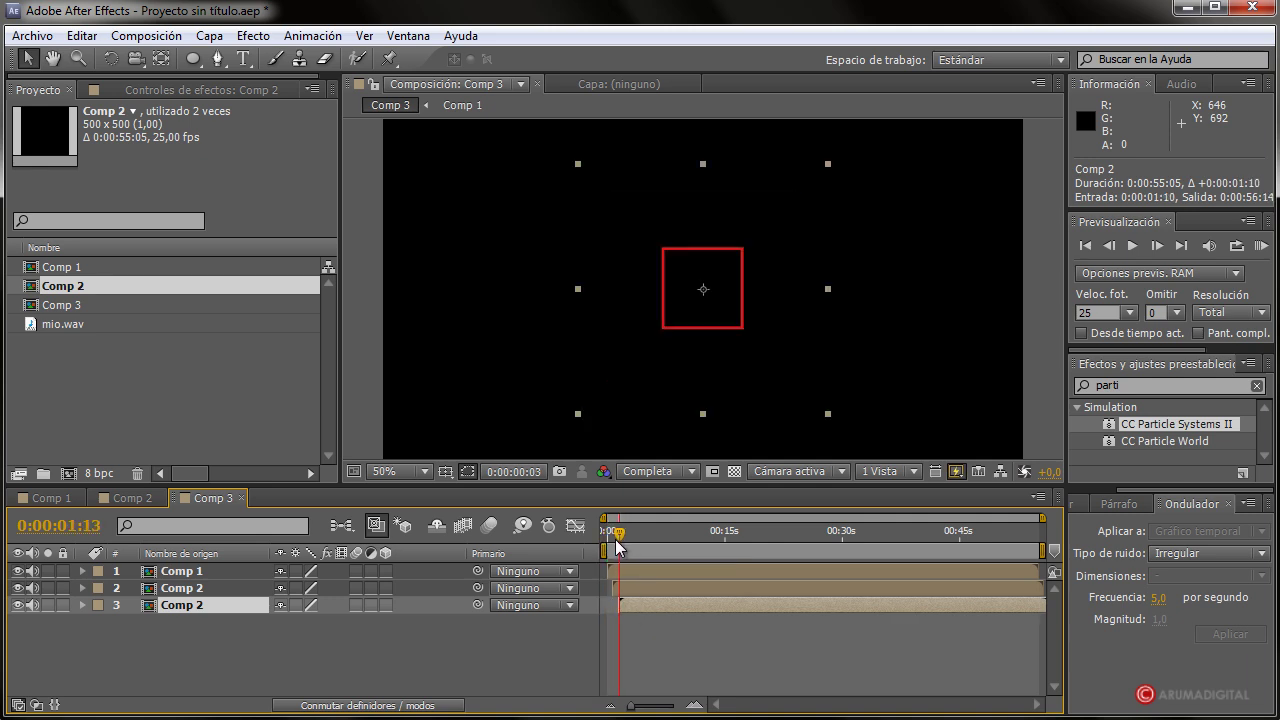
drag(736, 305, 845, 265)
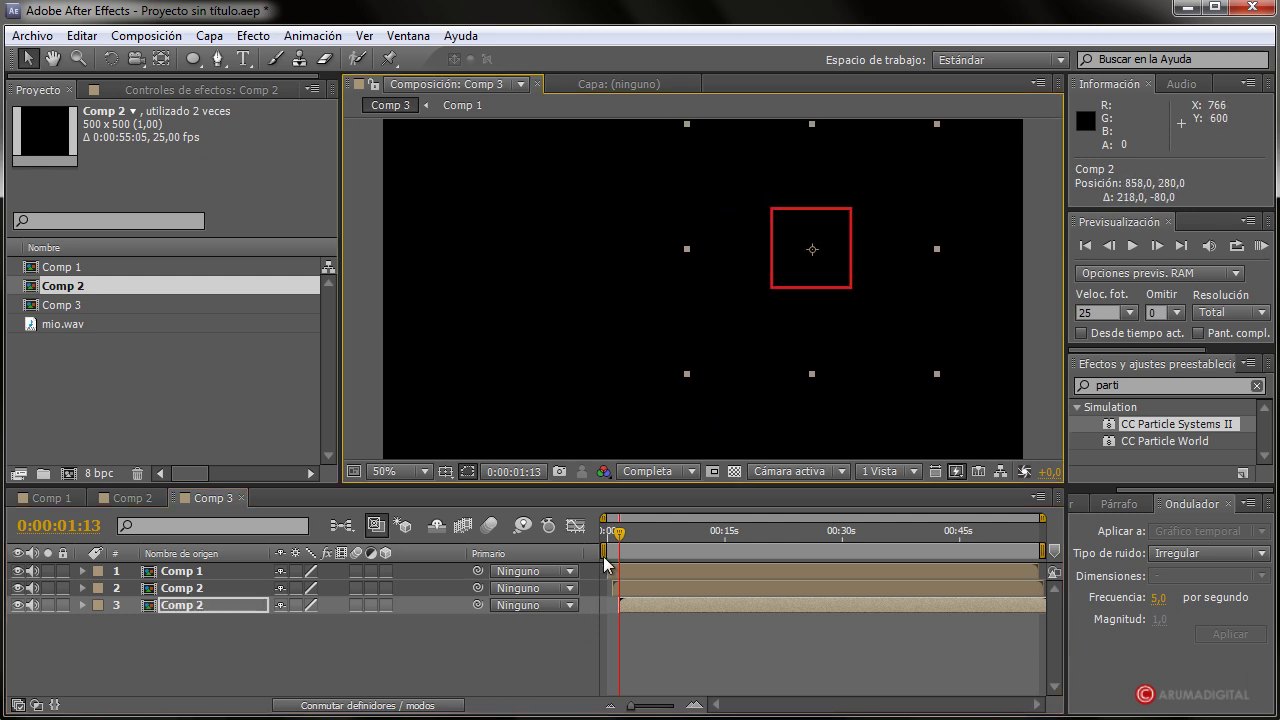
mouse_move(614, 540)
mouse_down()
mouse_move(625, 541)
mouse_move(601, 543)
mouse_move(625, 545)
mouse_move(605, 545)
mouse_up()
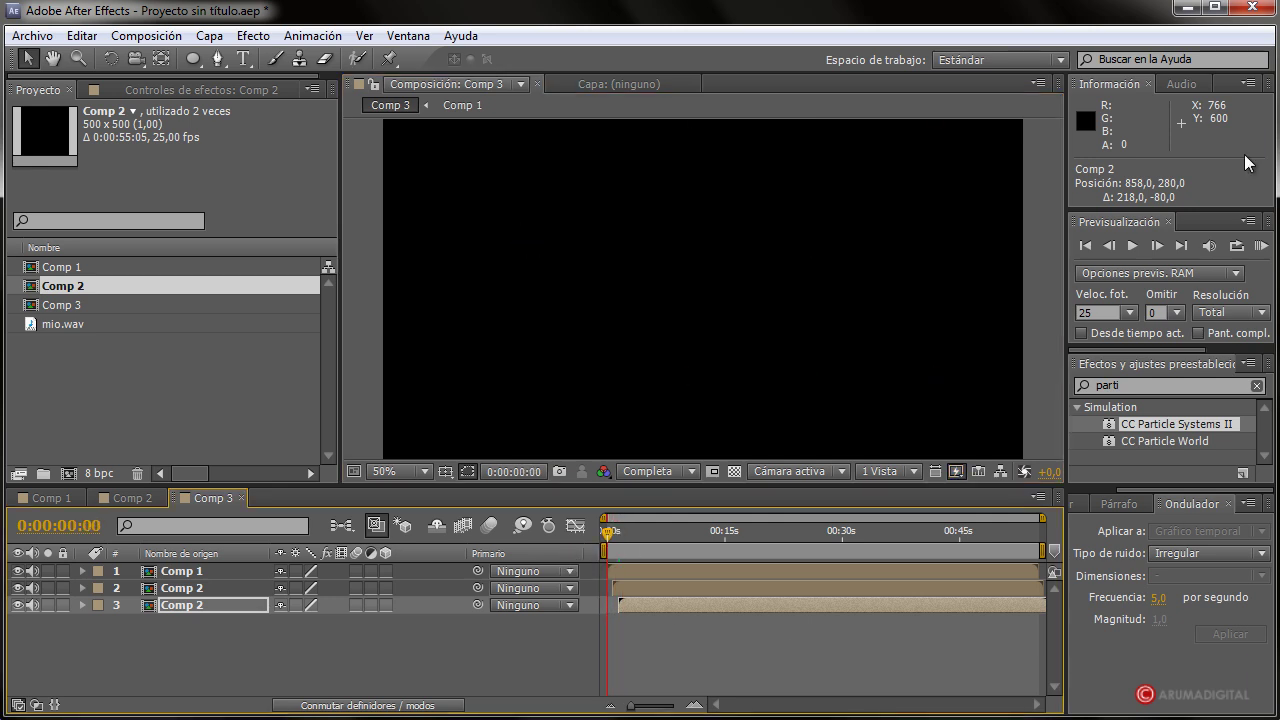
- Run a RAM preview of Comp 3 and stop it with time back at 0:00:00:00
click(1261, 245)
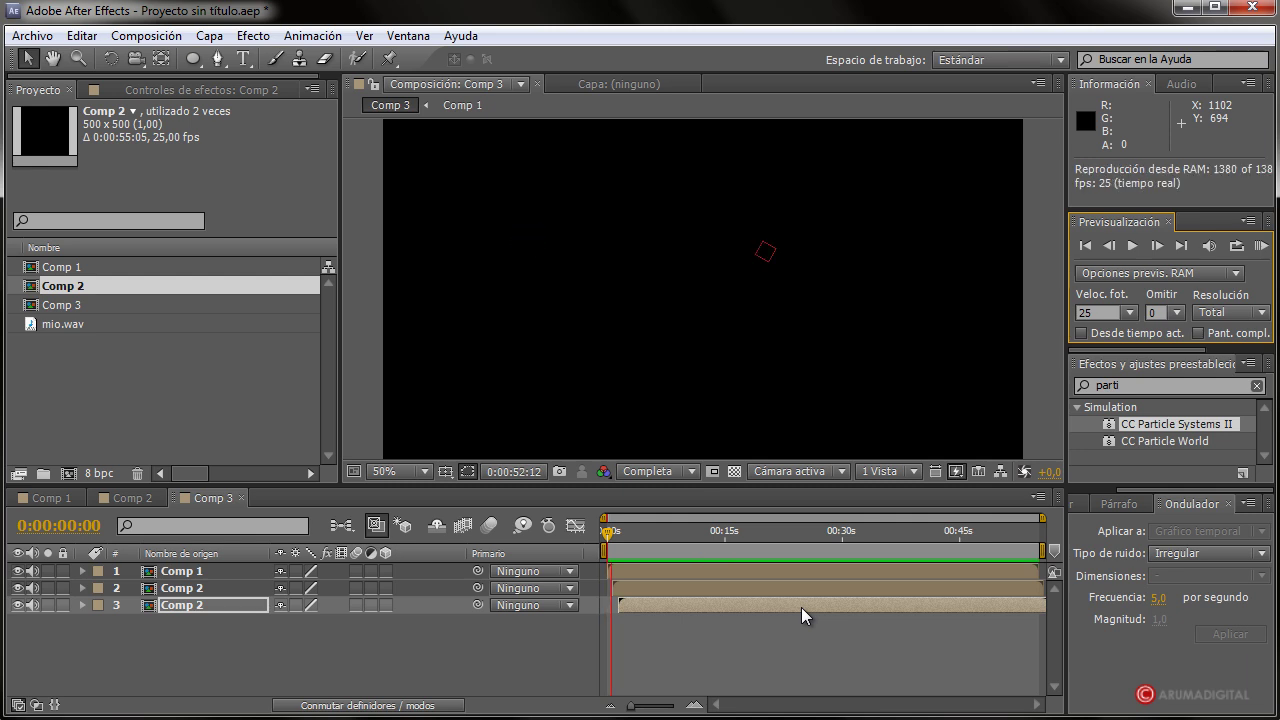
click(1261, 245)
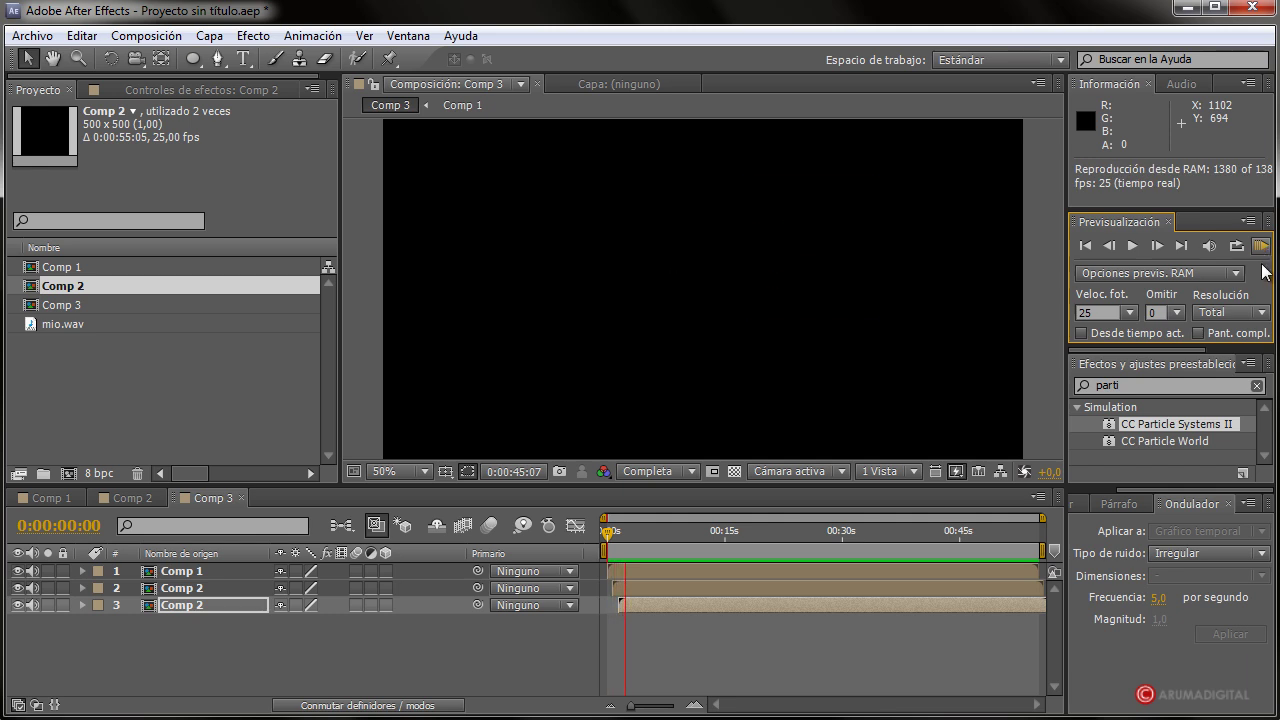
click(537, 460)
click(599, 534)
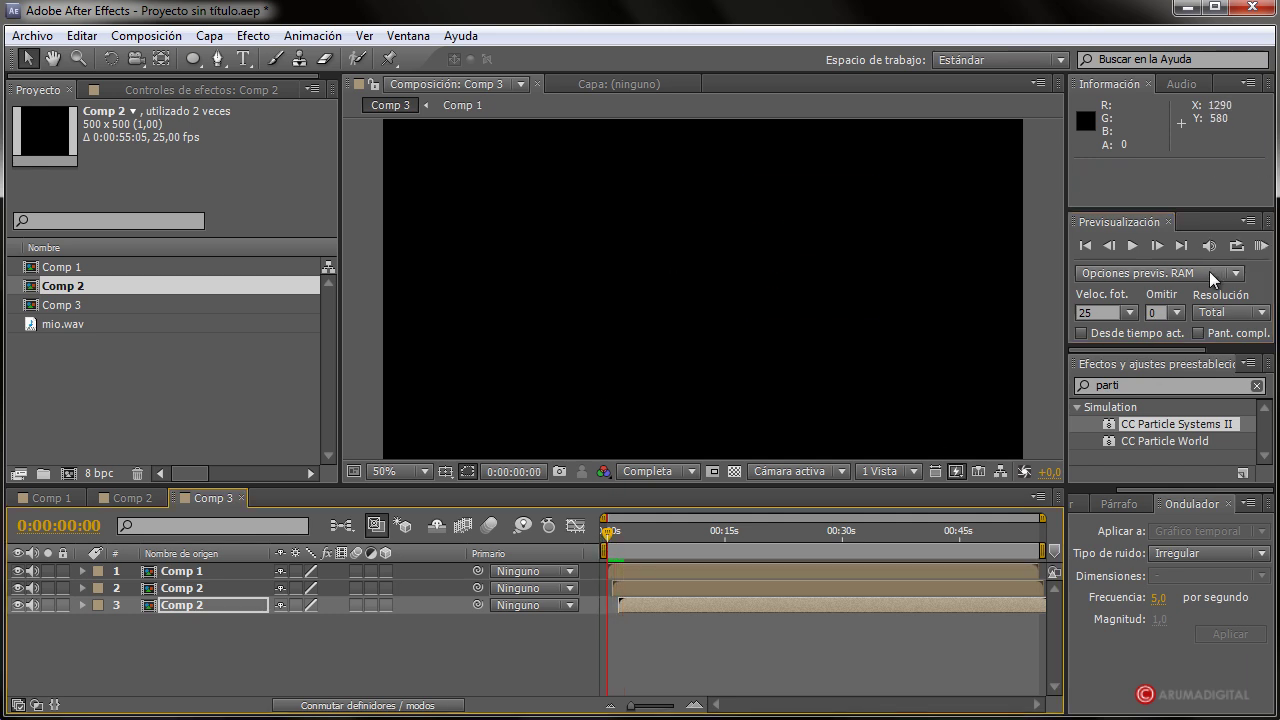
click(1262, 246)
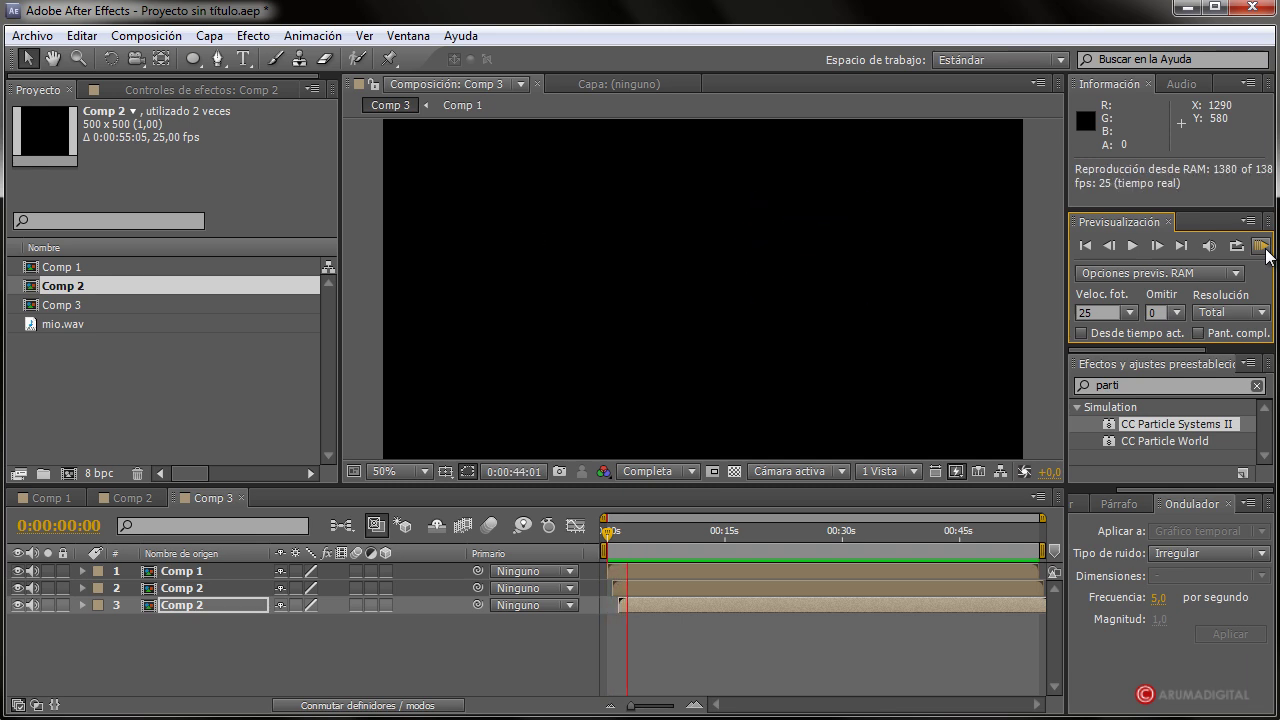
click(1263, 248)
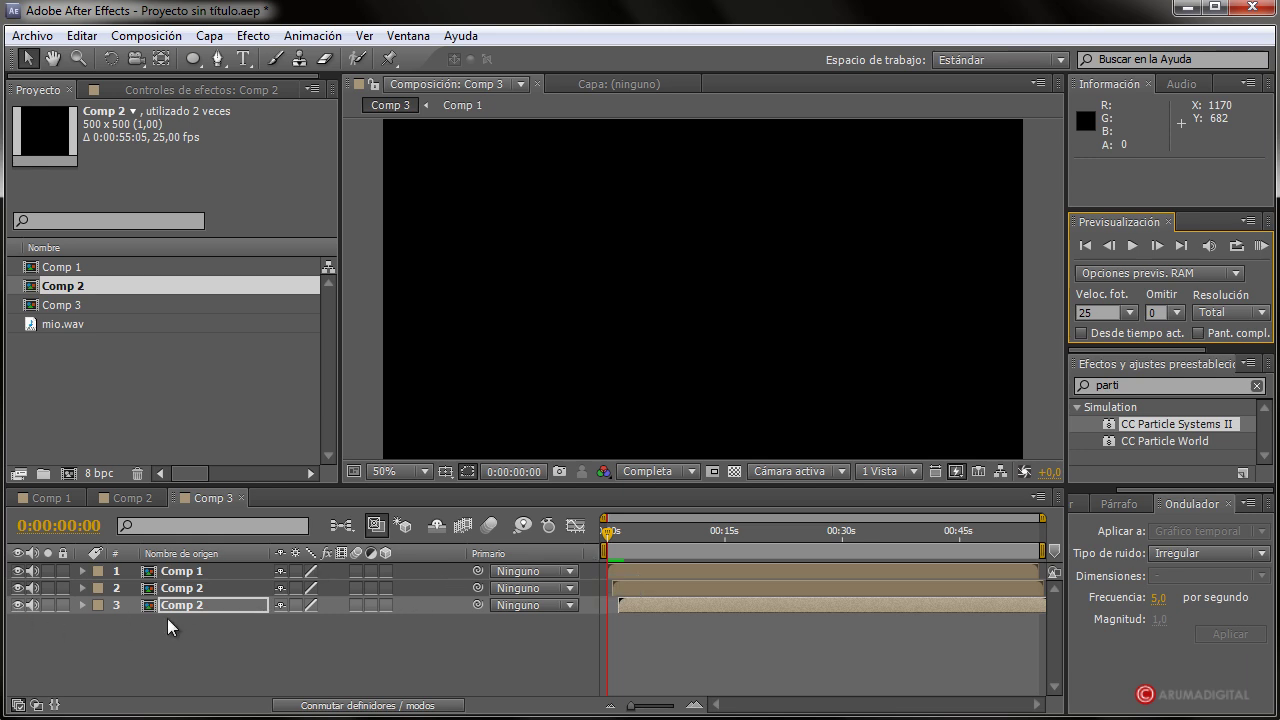
- Add Comp 1 starting ten frames later, move it up-left and rotate it to 27°
drag(47, 272, 151, 627)
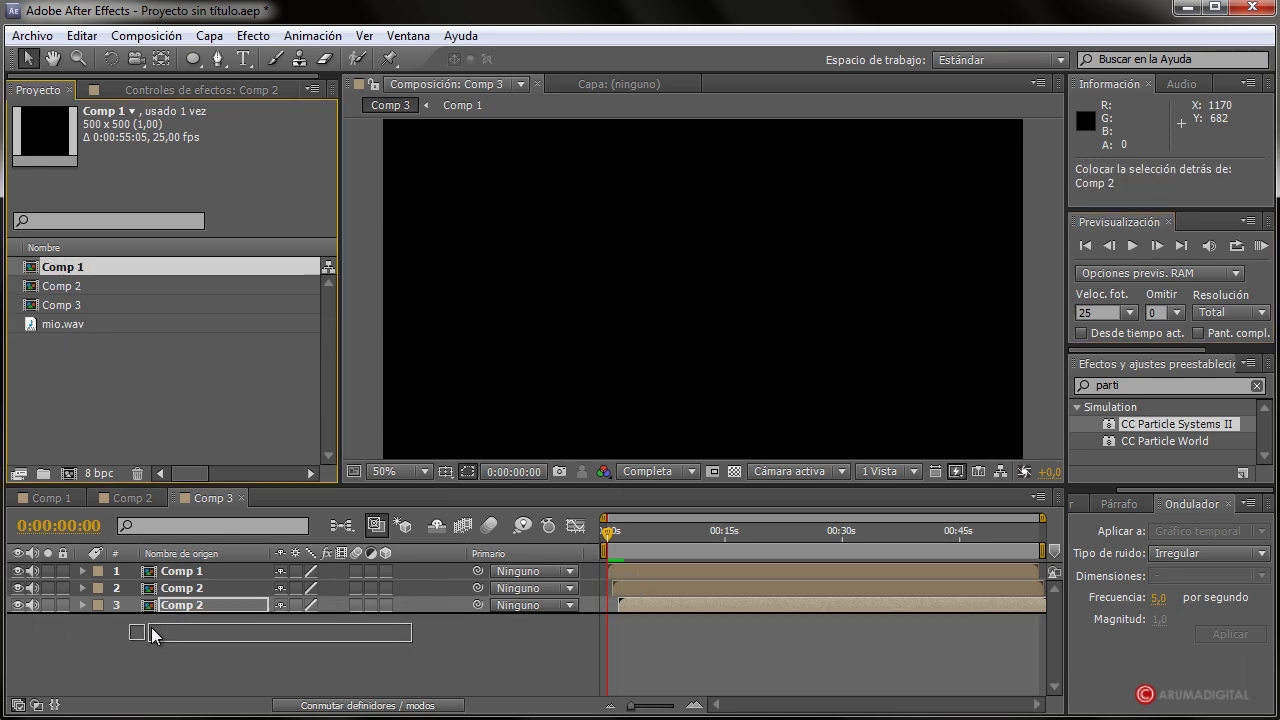
drag(628, 618, 631, 617)
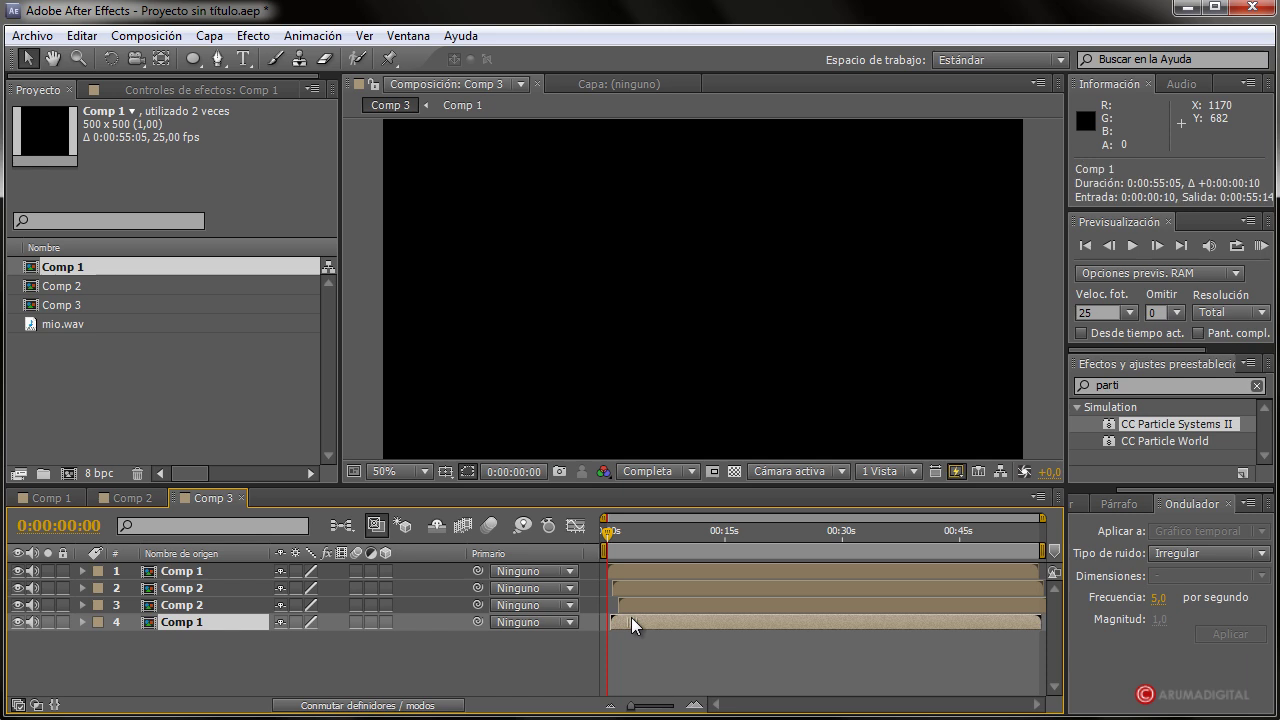
click(610, 533)
drag(613, 533, 611, 533)
drag(743, 306, 630, 286)
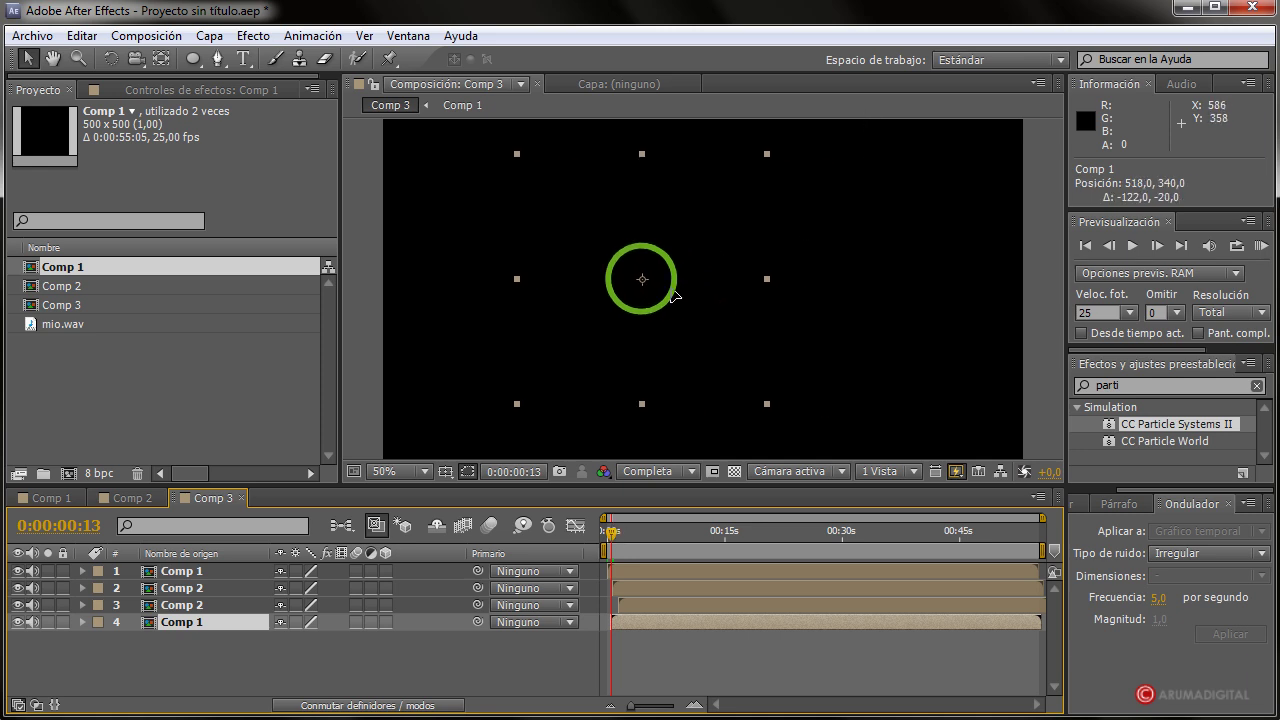
click(111, 60)
drag(623, 371, 586, 380)
drag(629, 291, 630, 296)
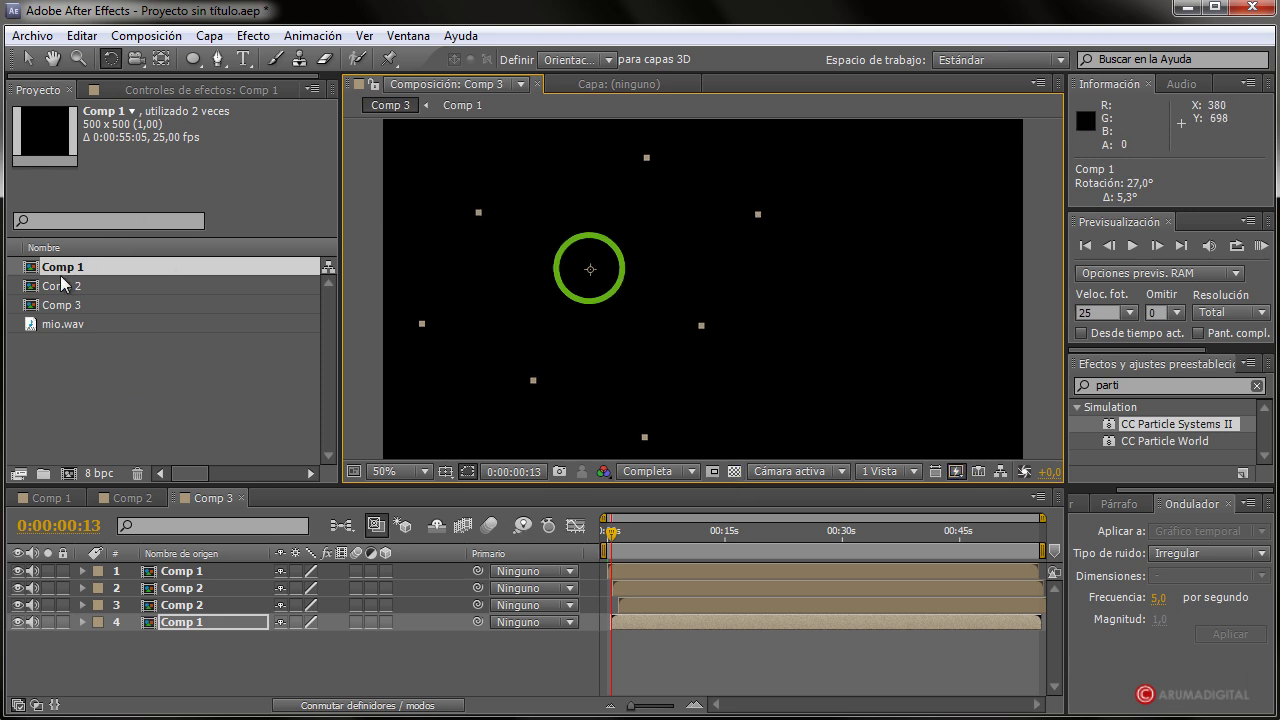
- Add Comp 2 tilted about 22° and delayed by 19 frames, then scrub to check
drag(62, 285, 300, 648)
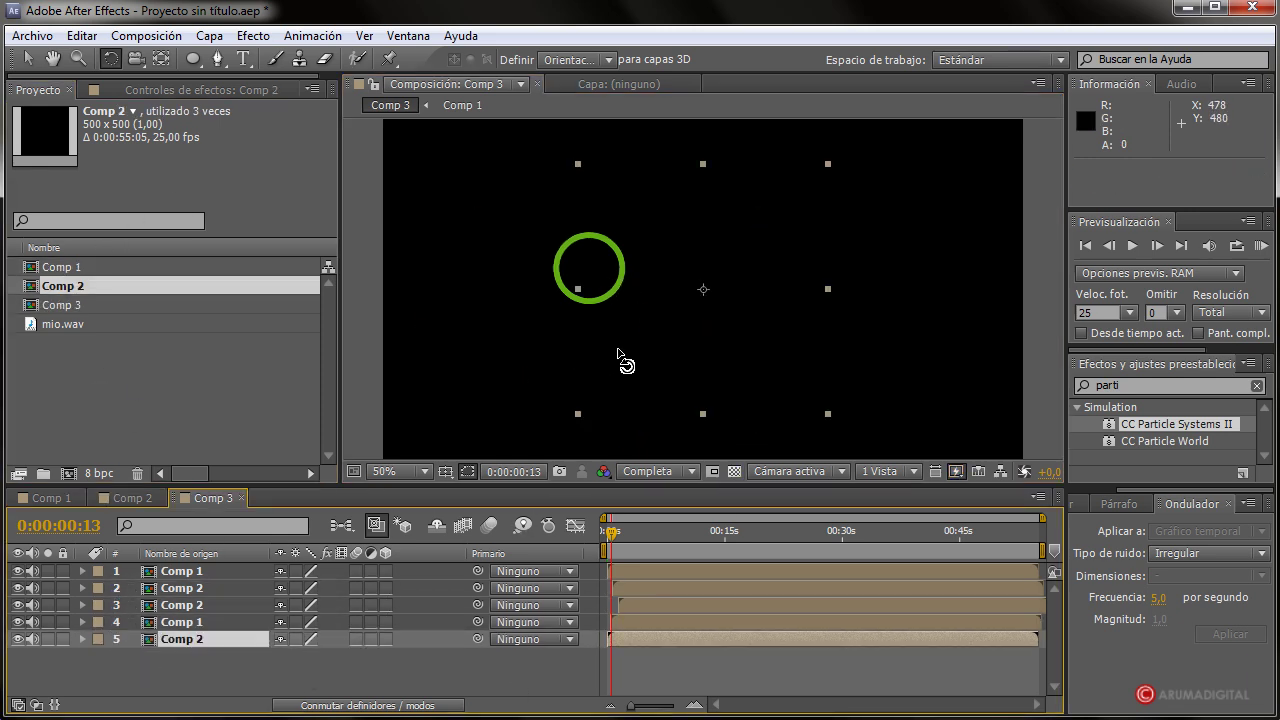
mouse_move(819, 208)
mouse_down()
mouse_move(812, 276)
mouse_move(766, 357)
mouse_up()
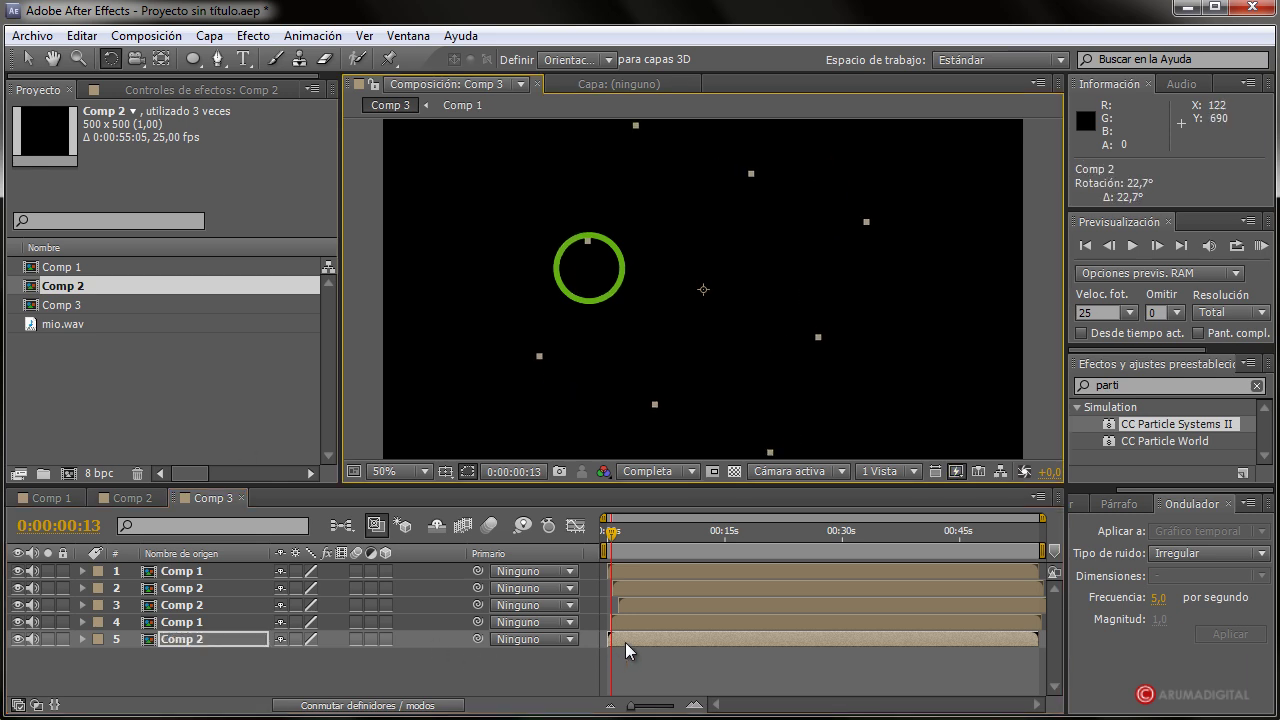
drag(625, 640, 631, 642)
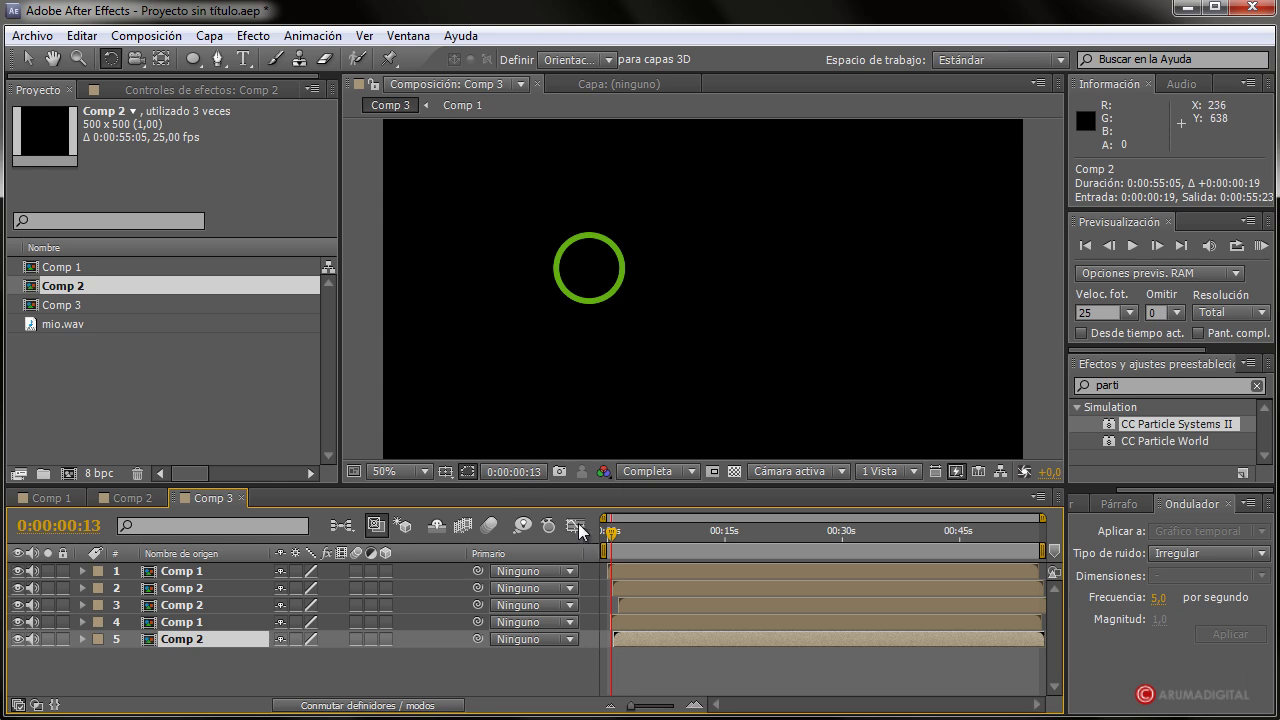
mouse_move(612, 534)
mouse_down()
mouse_move(623, 533)
mouse_move(579, 532)
mouse_up()
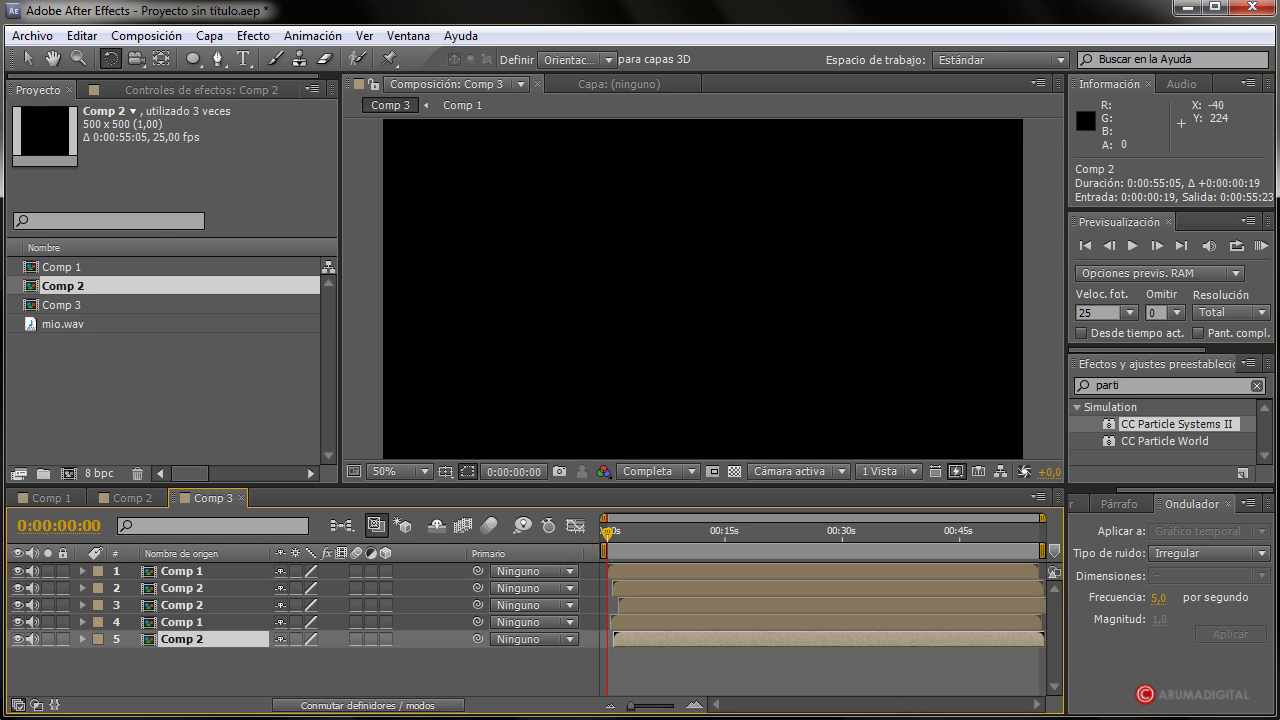
- Play and stop a RAM preview of Comp 3 to check the animation
click(1262, 246)
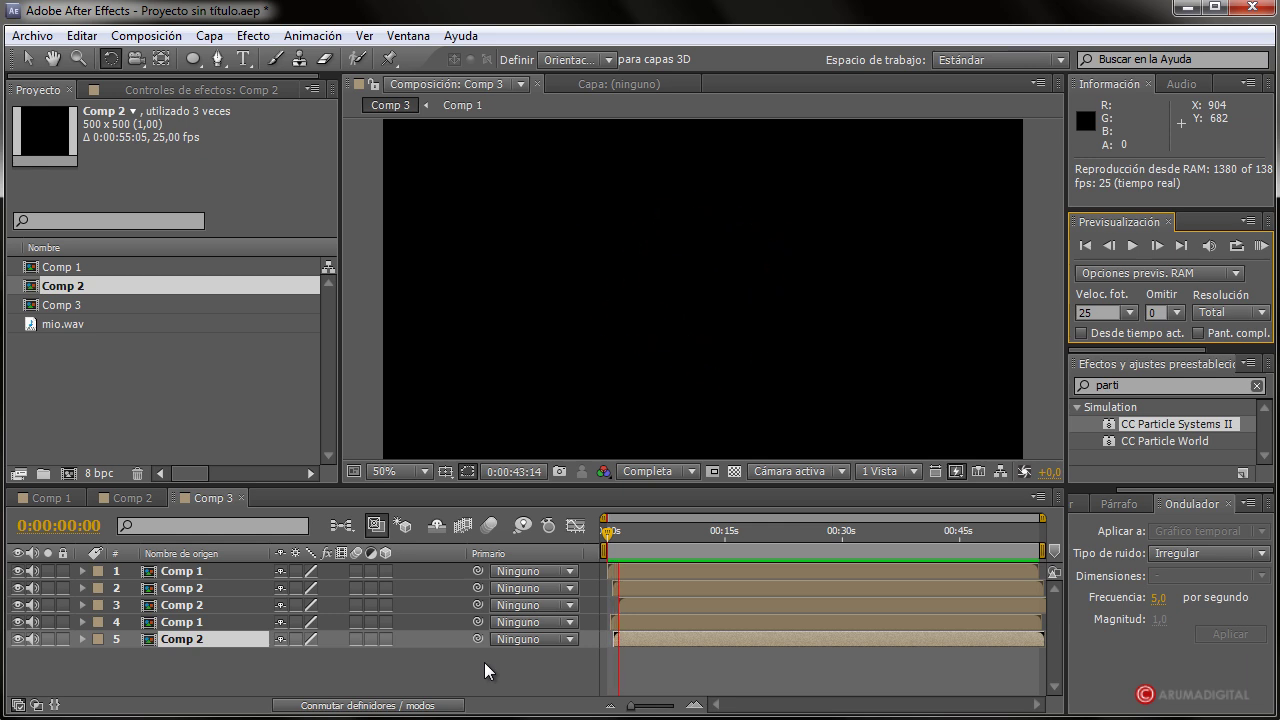
click(1262, 246)
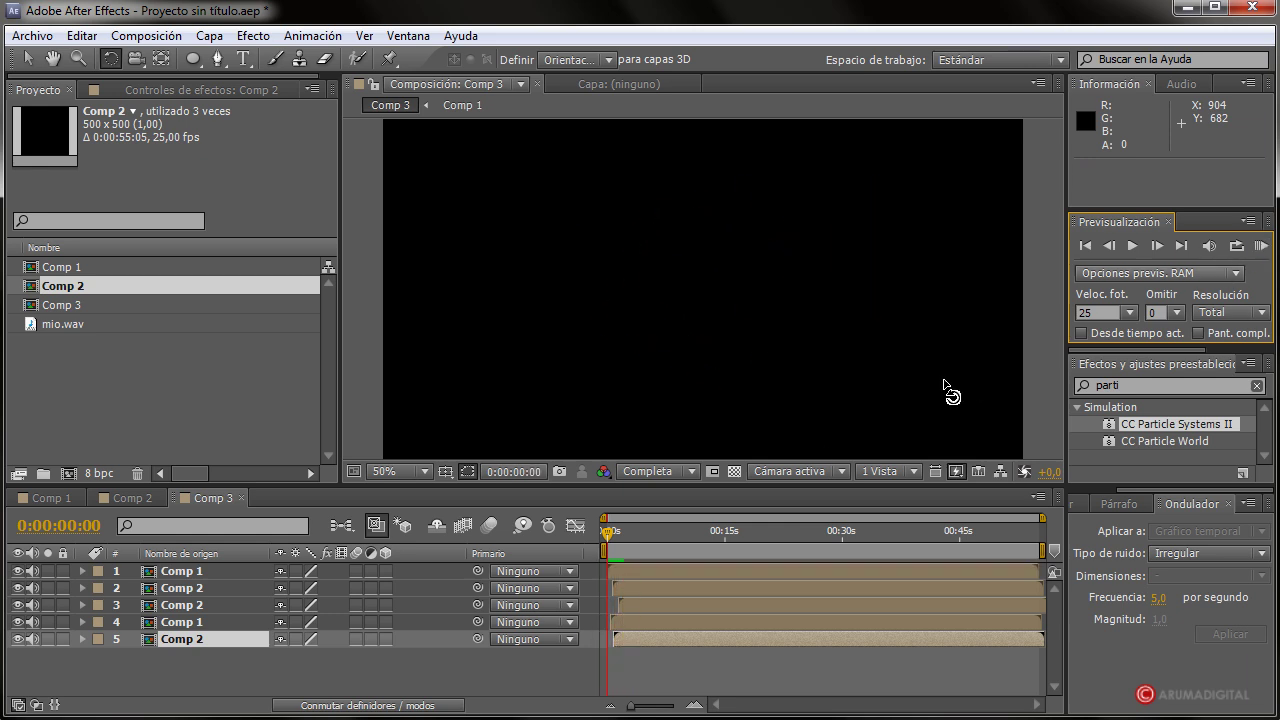
click(226, 452)
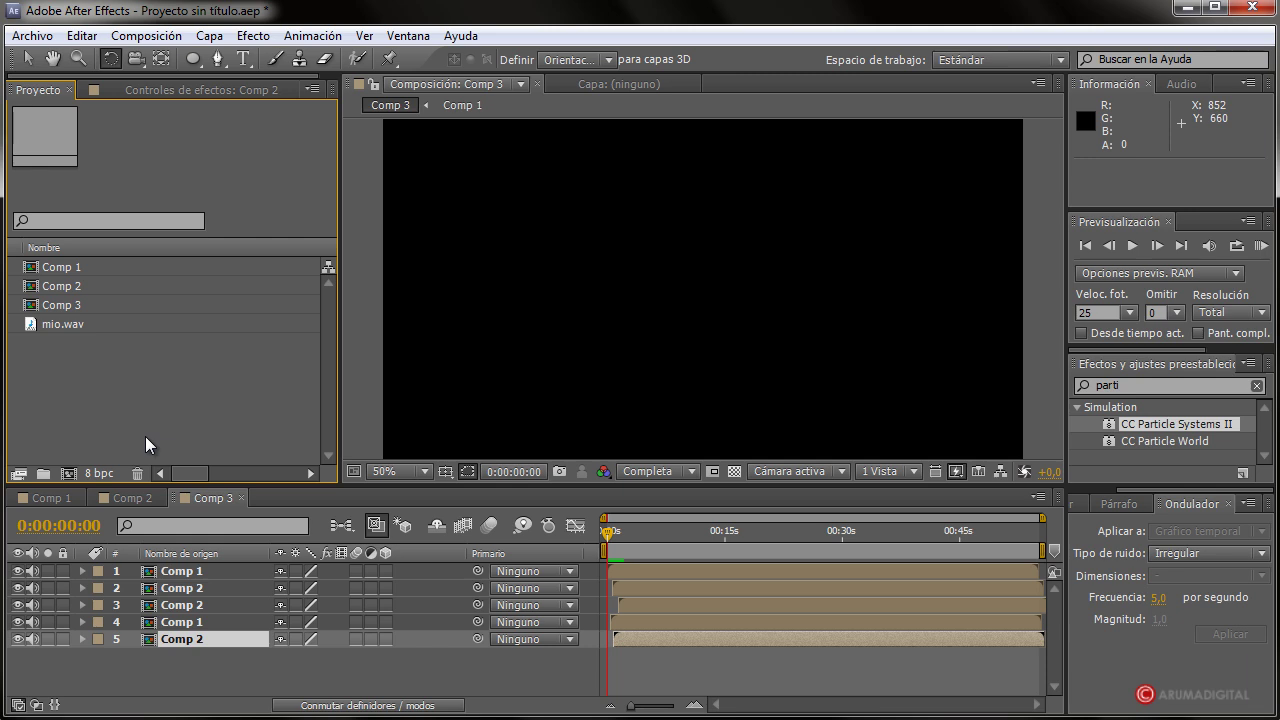
click(1261, 246)
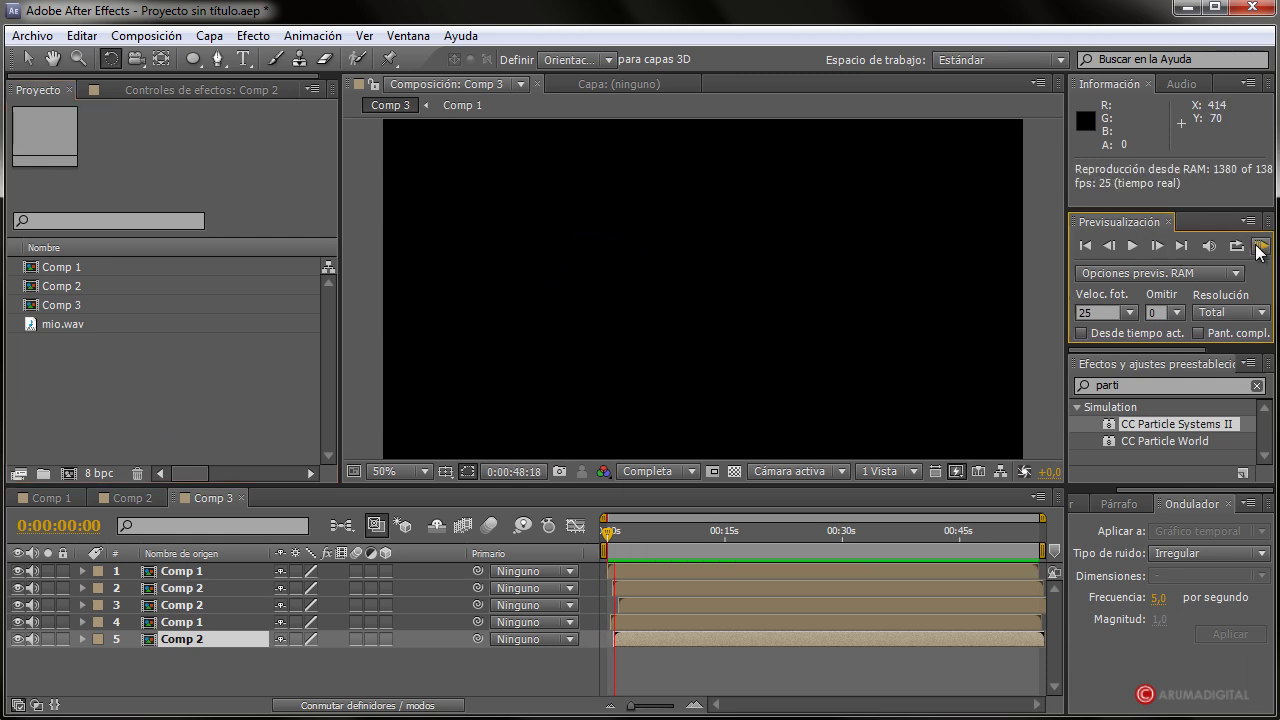
click(616, 486)
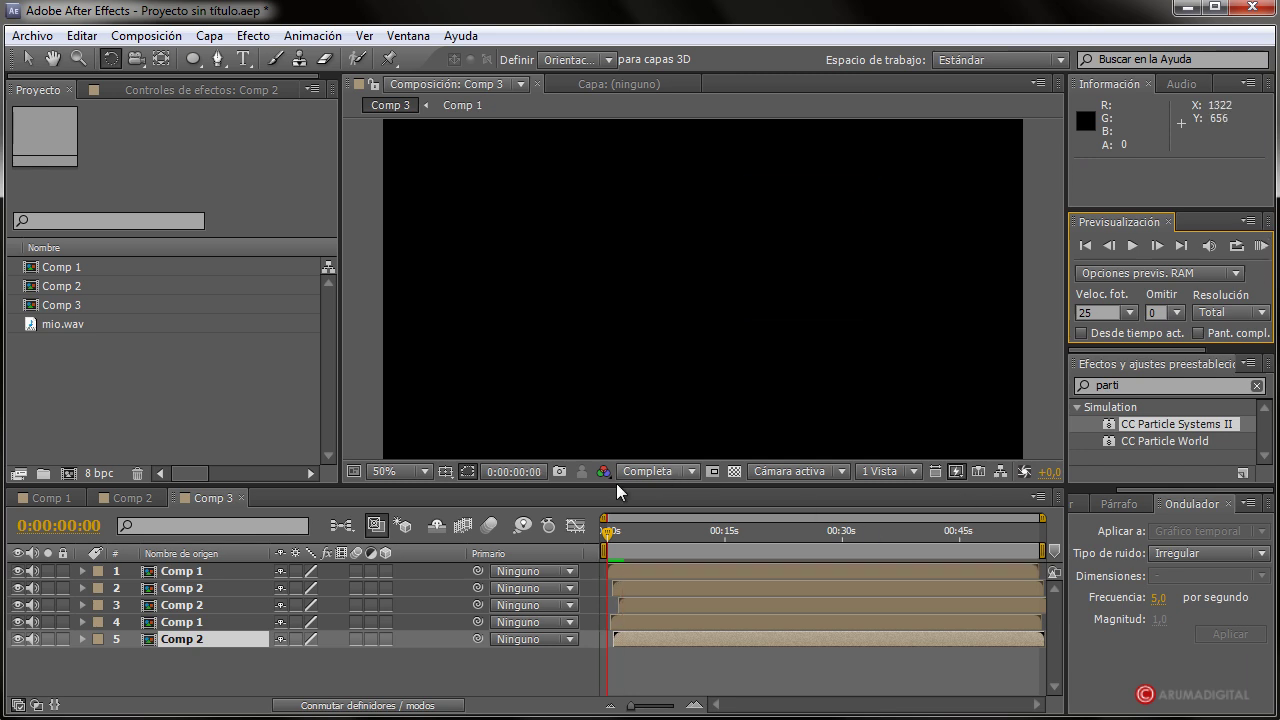
- Create an empty HDV/HDTV 720 25 composition, 1280×720, named Comp 4
click(586, 534)
click(108, 433)
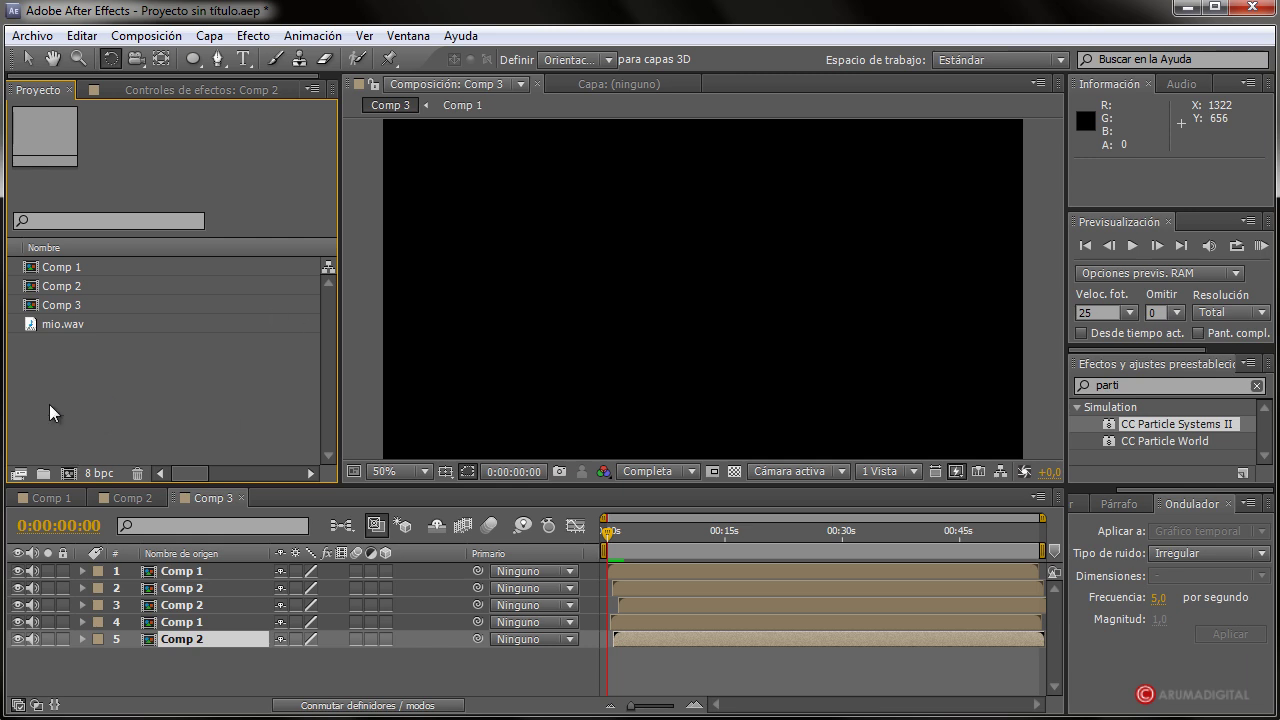
click(146, 35)
click(180, 54)
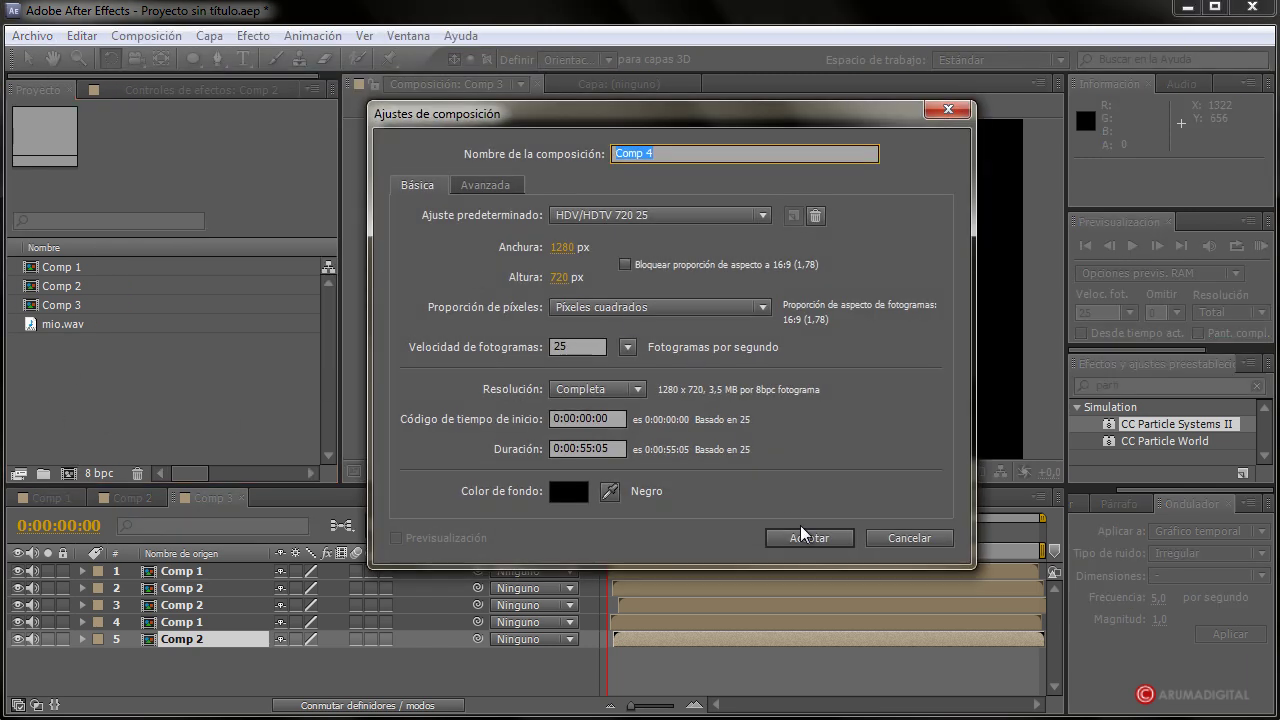
click(805, 533)
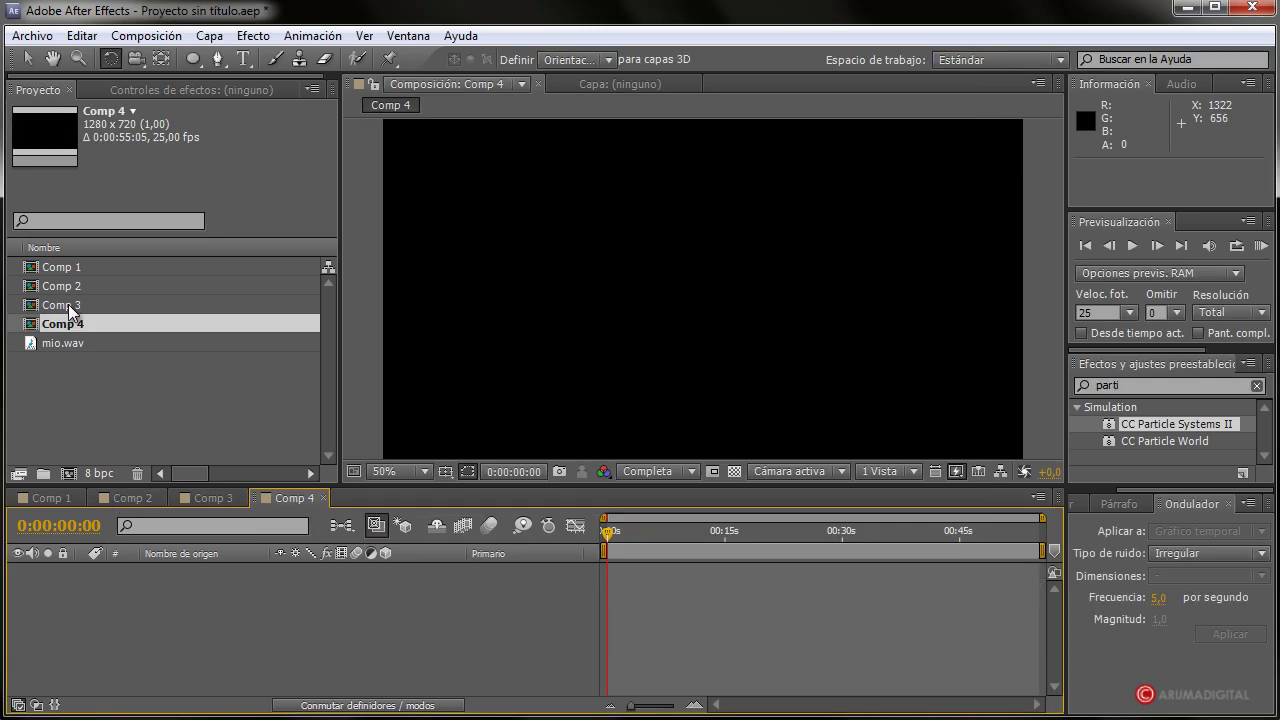
- Nest Comp 3 inside Comp 4 and apply CC Force Motion Blur, found by searching 'motion'
drag(70, 312, 183, 575)
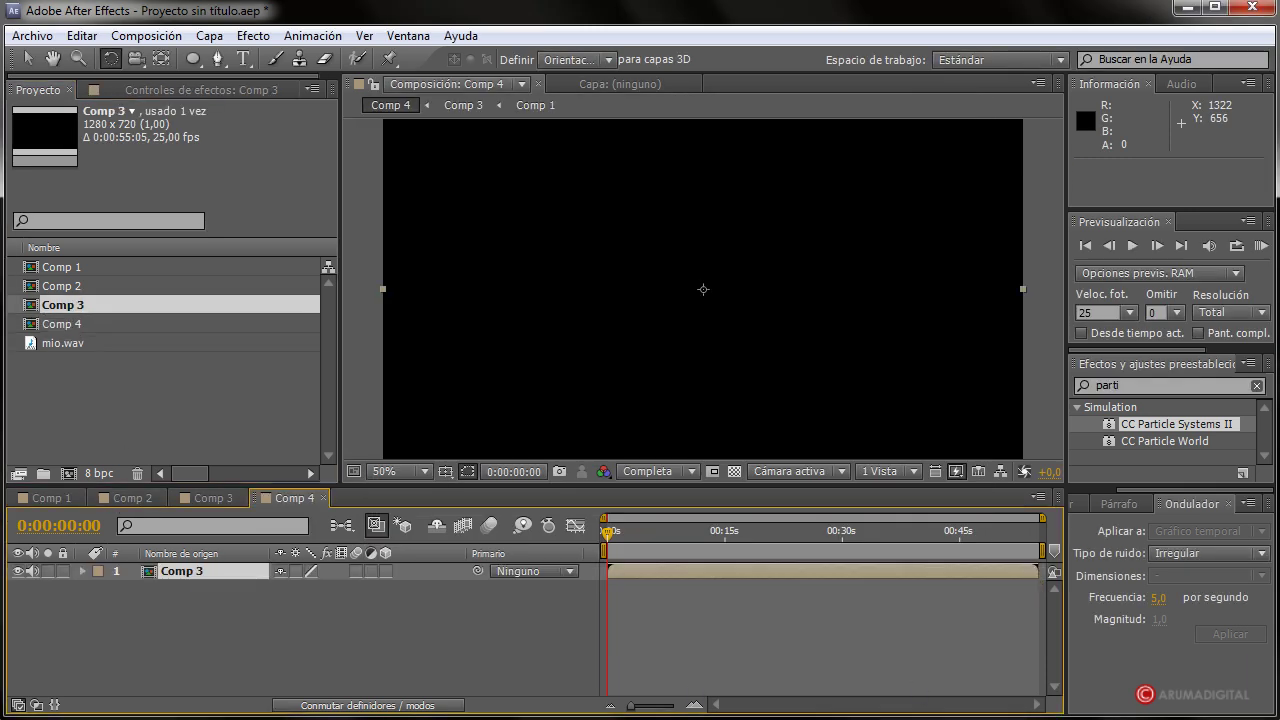
click(1149, 385)
text(motion)
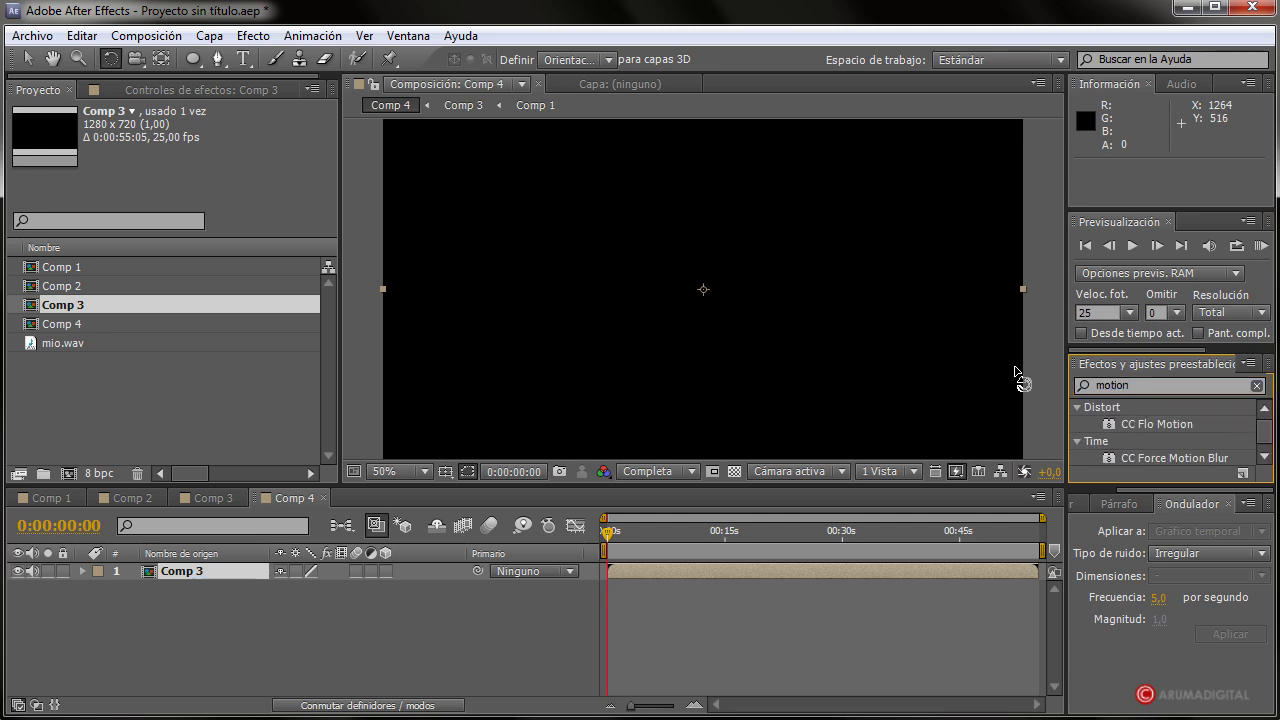
drag(1175, 458, 201, 571)
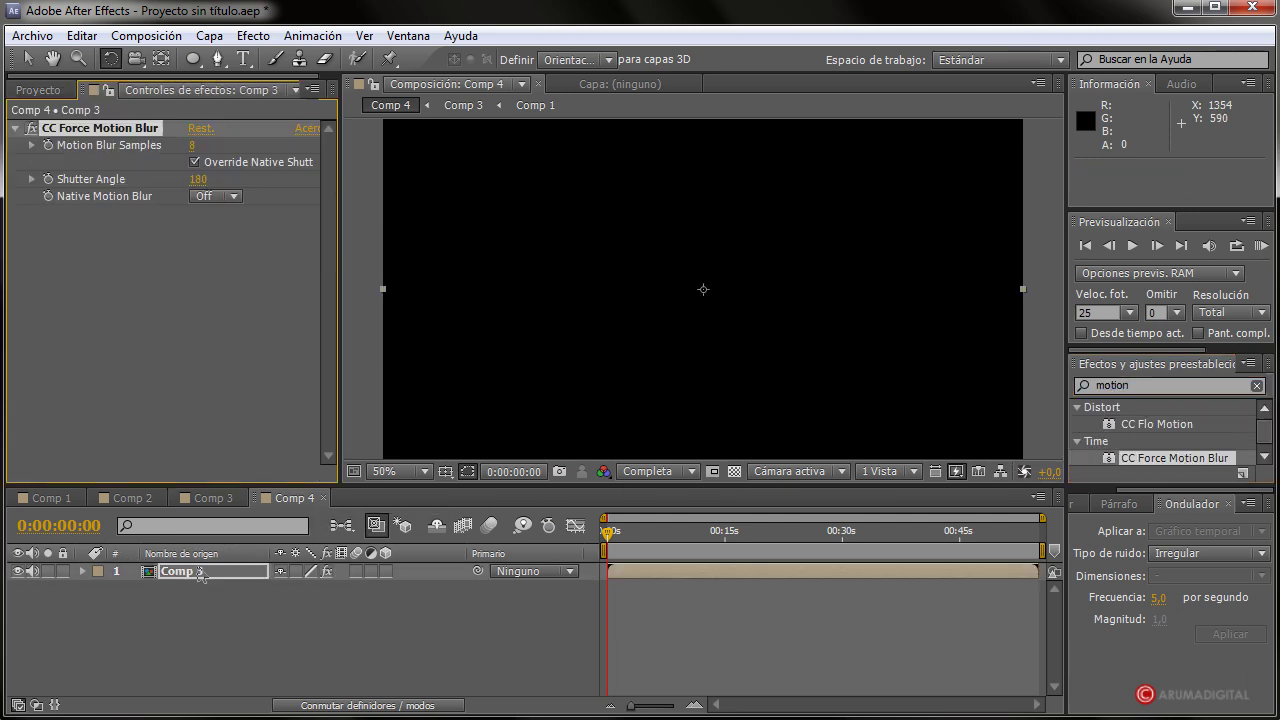
- Set CC Force Motion Blur samples to 32 and shutter angle to 244
drag(191, 145, 202, 145)
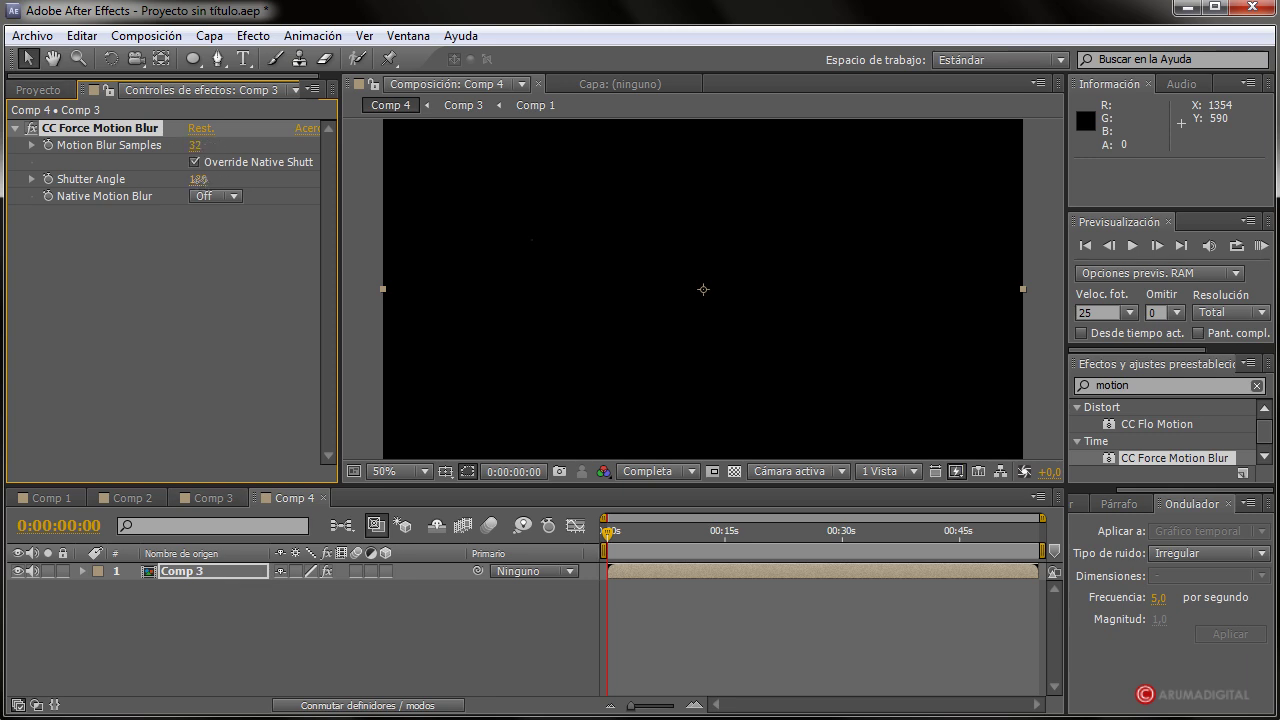
drag(231, 178, 244, 178)
right_click(244, 178)
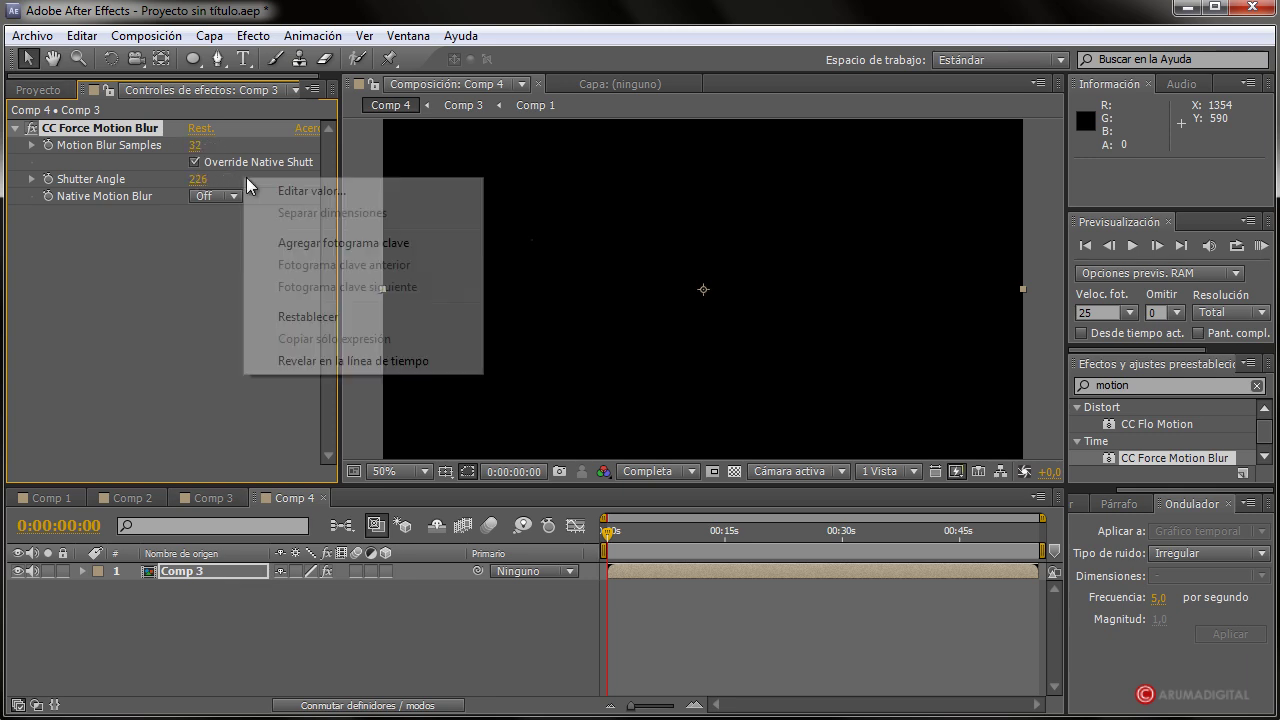
click(614, 541)
drag(608, 535, 620, 540)
drag(197, 179, 595, 180)
drag(244, 184, 34, 176)
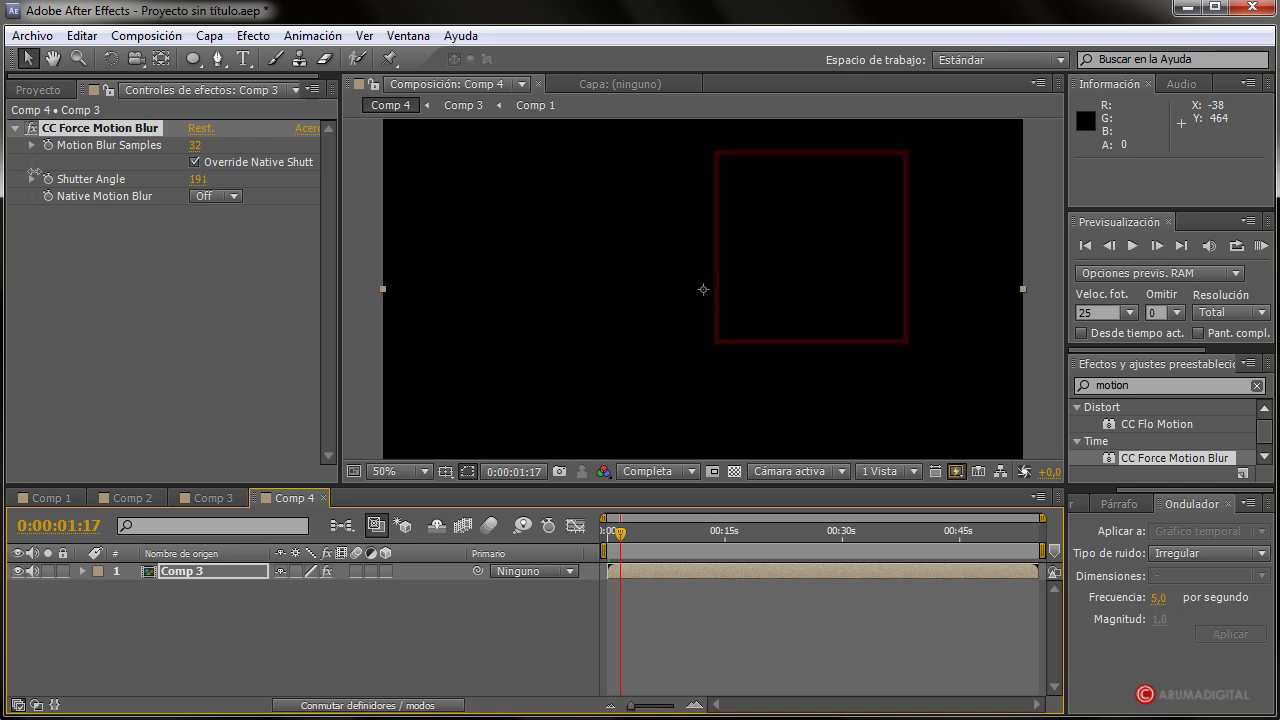
- Shorten Comp 4's work area to end at 0:00:02:16
drag(620, 531, 597, 545)
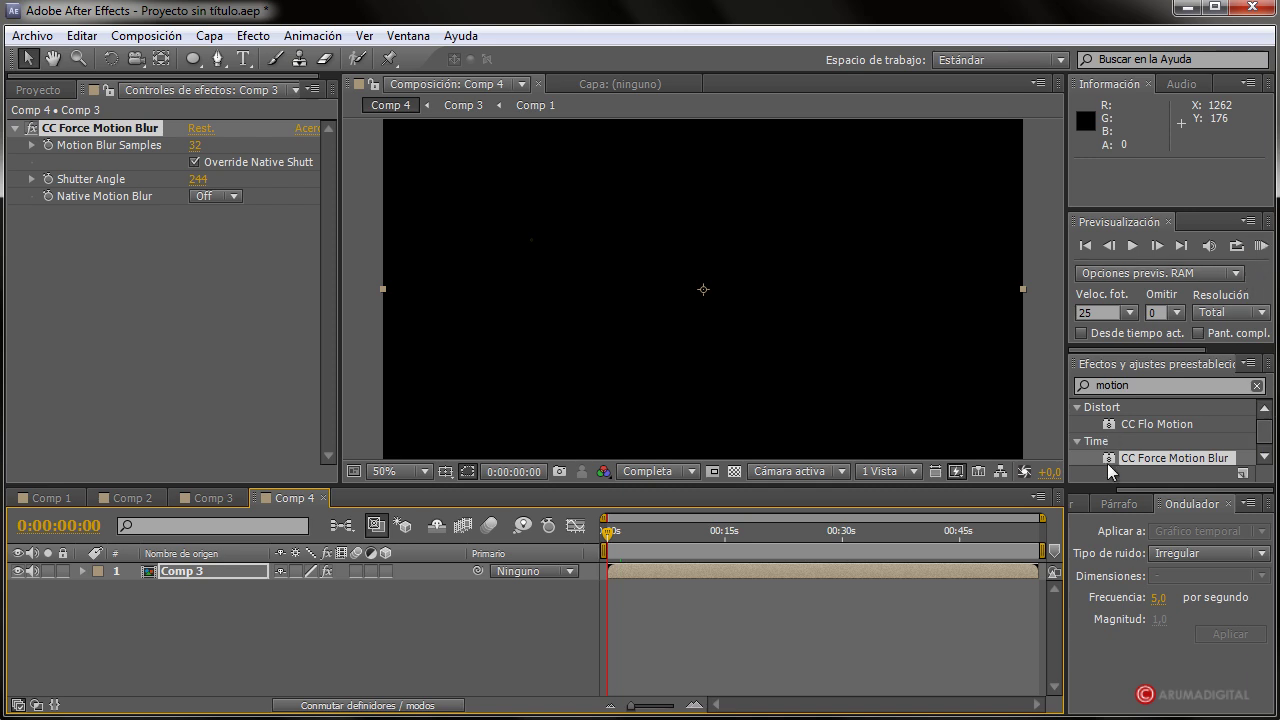
drag(1044, 549, 624, 543)
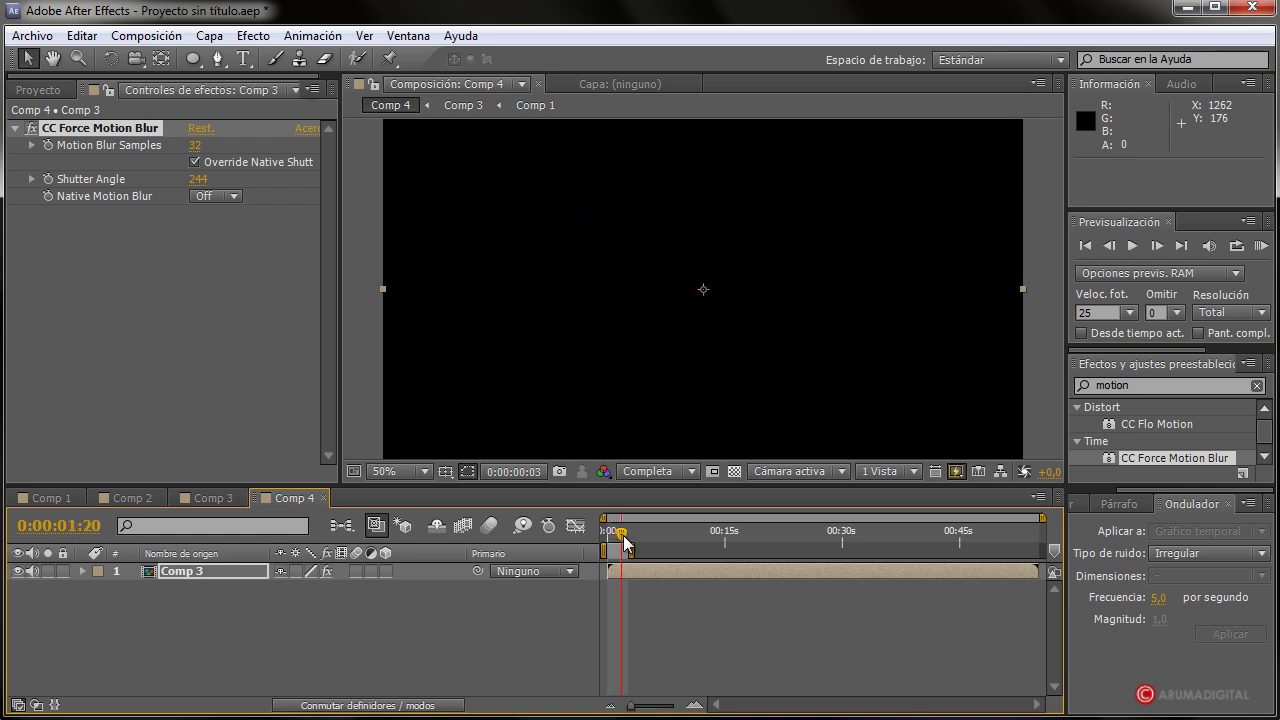
drag(624, 543, 607, 543)
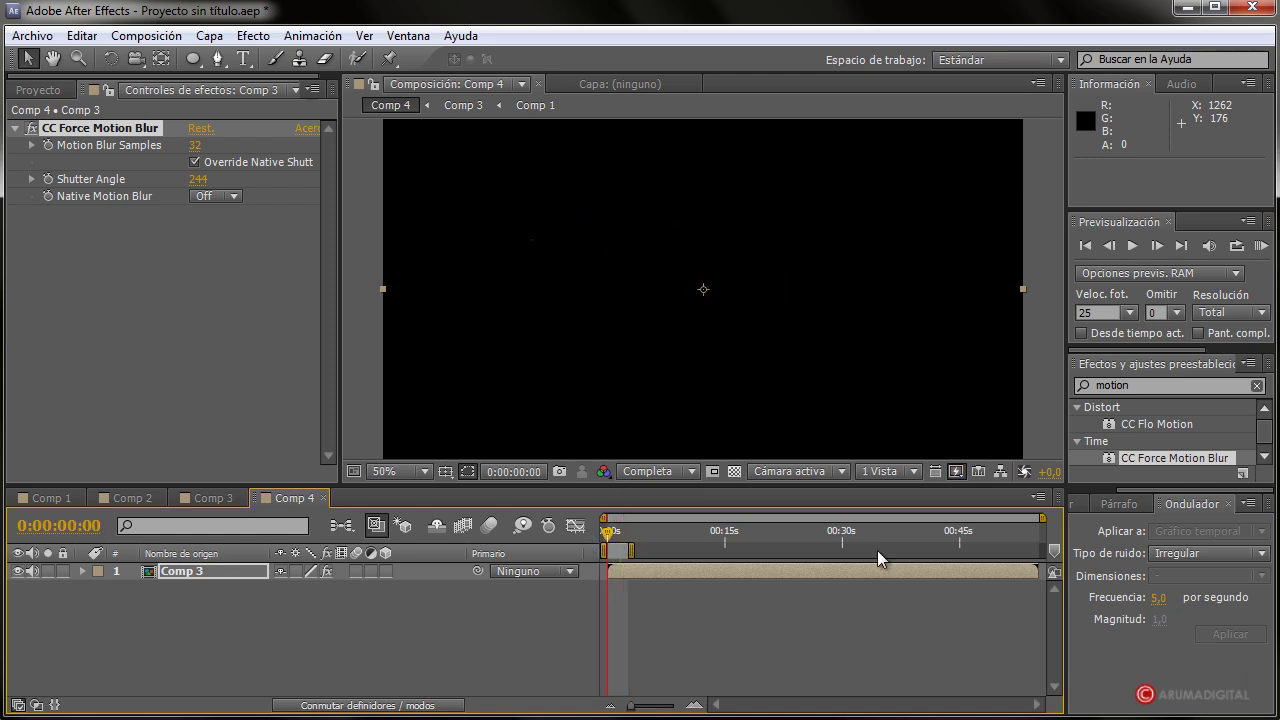
- RAM-preview Comp 4's two-second work area, then scrub frames to inspect the blurred red square
click(1263, 247)
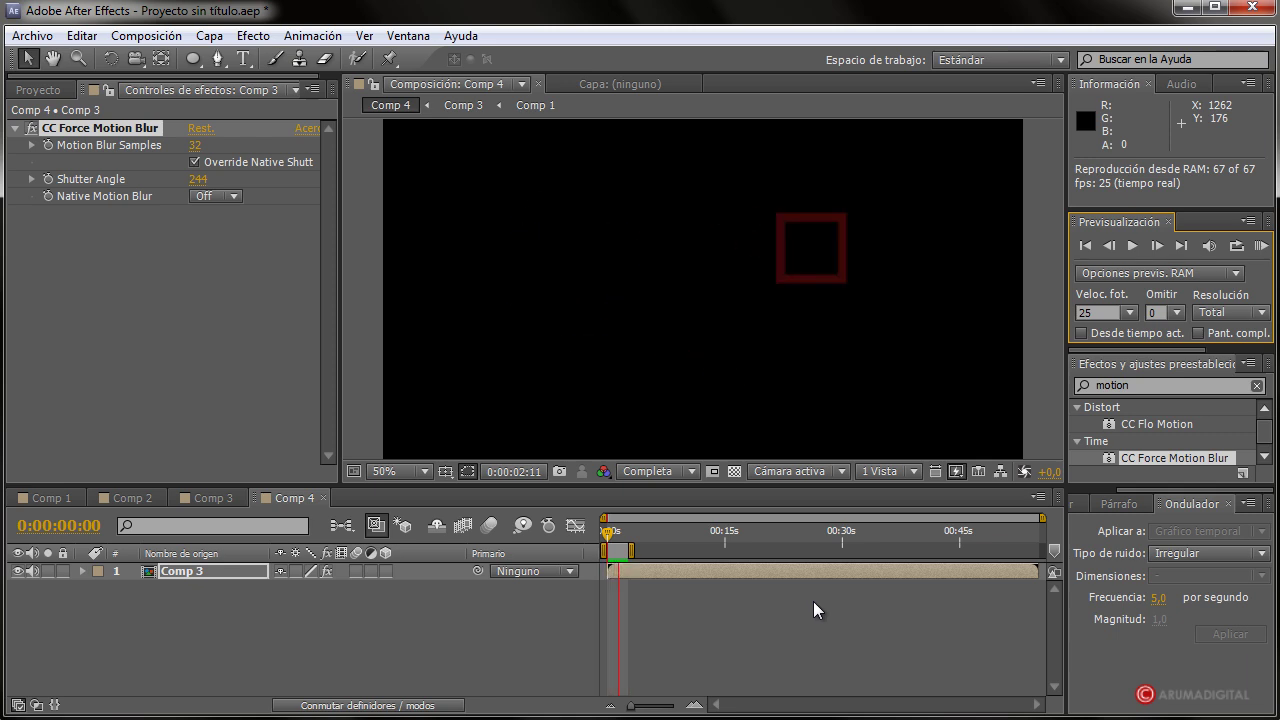
click(1262, 248)
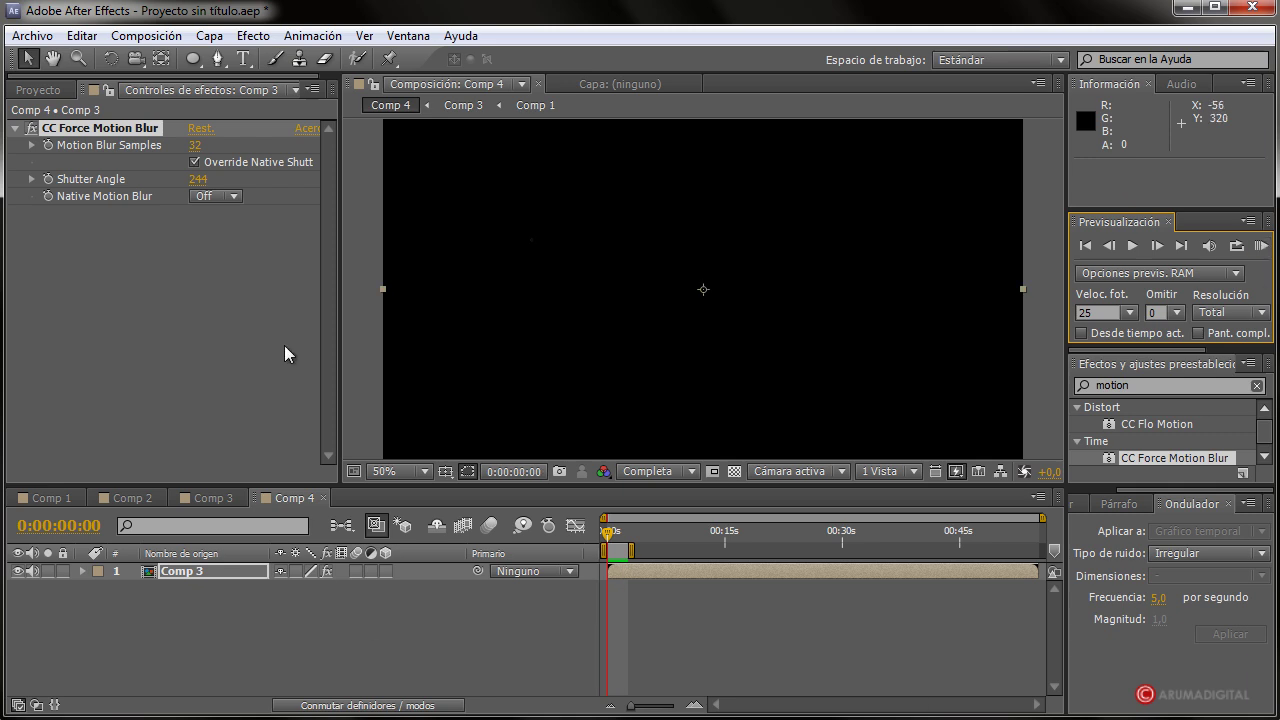
mouse_move(609, 537)
mouse_down()
mouse_move(626, 540)
mouse_move(621, 515)
mouse_up()
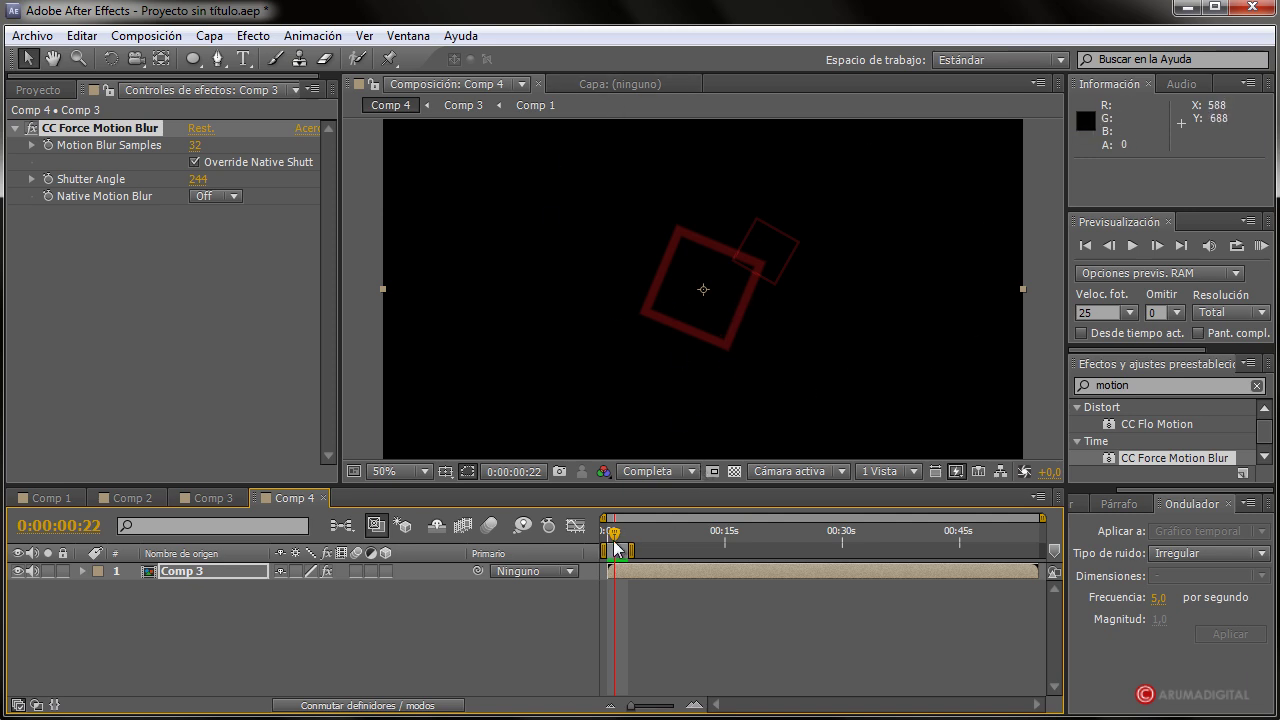
drag(615, 540, 621, 537)
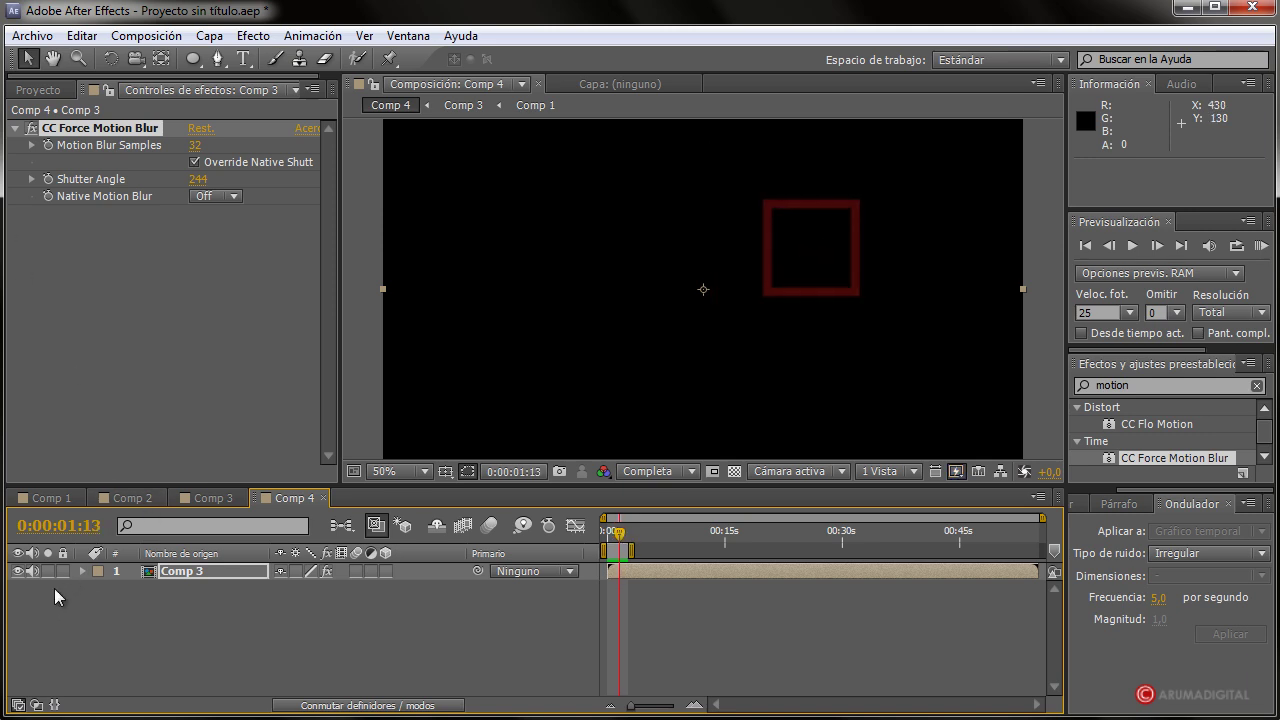
- Open Comp 2, then Comp 3, and select layer 3 (the Comp 2 layer)
click(38, 90)
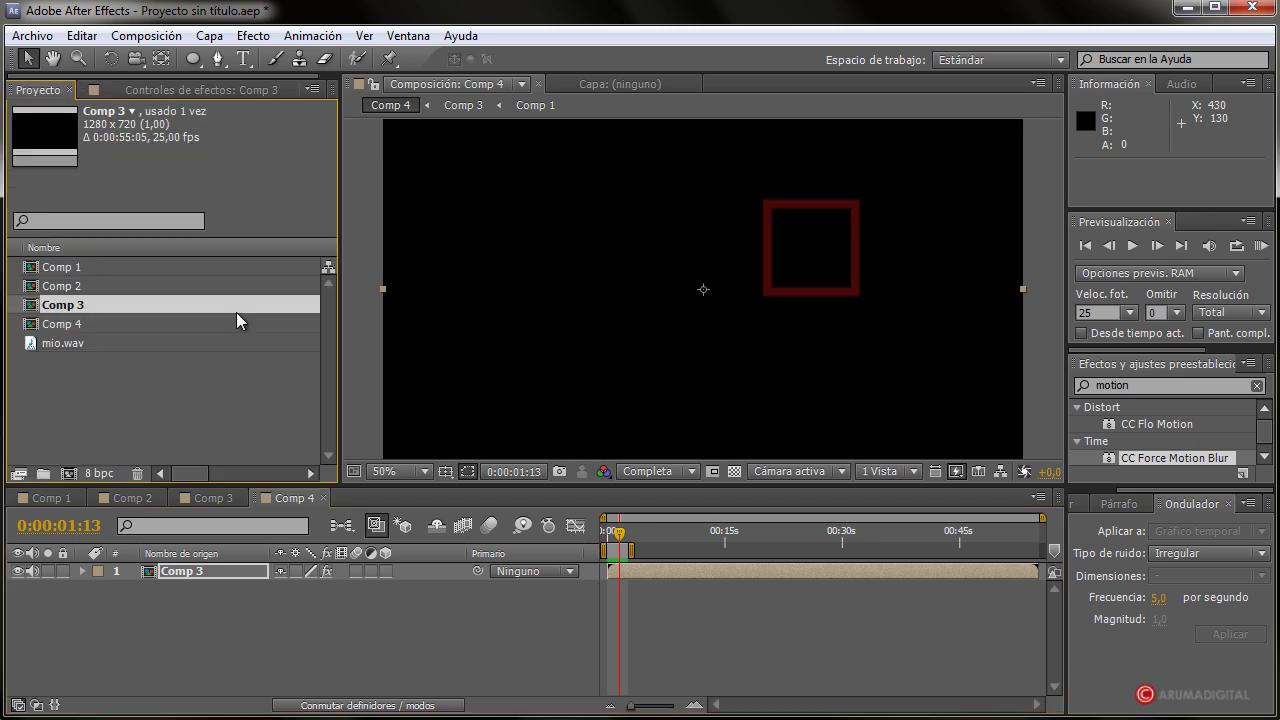
double_click(62, 287)
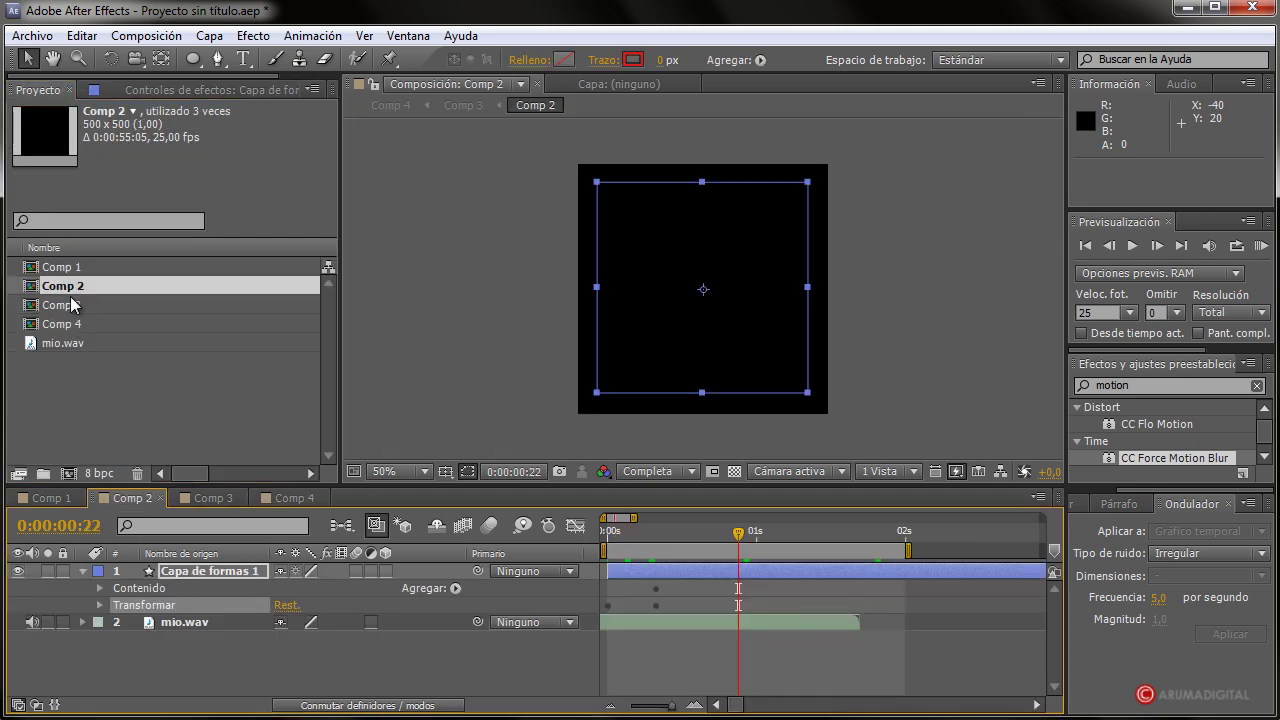
double_click(73, 306)
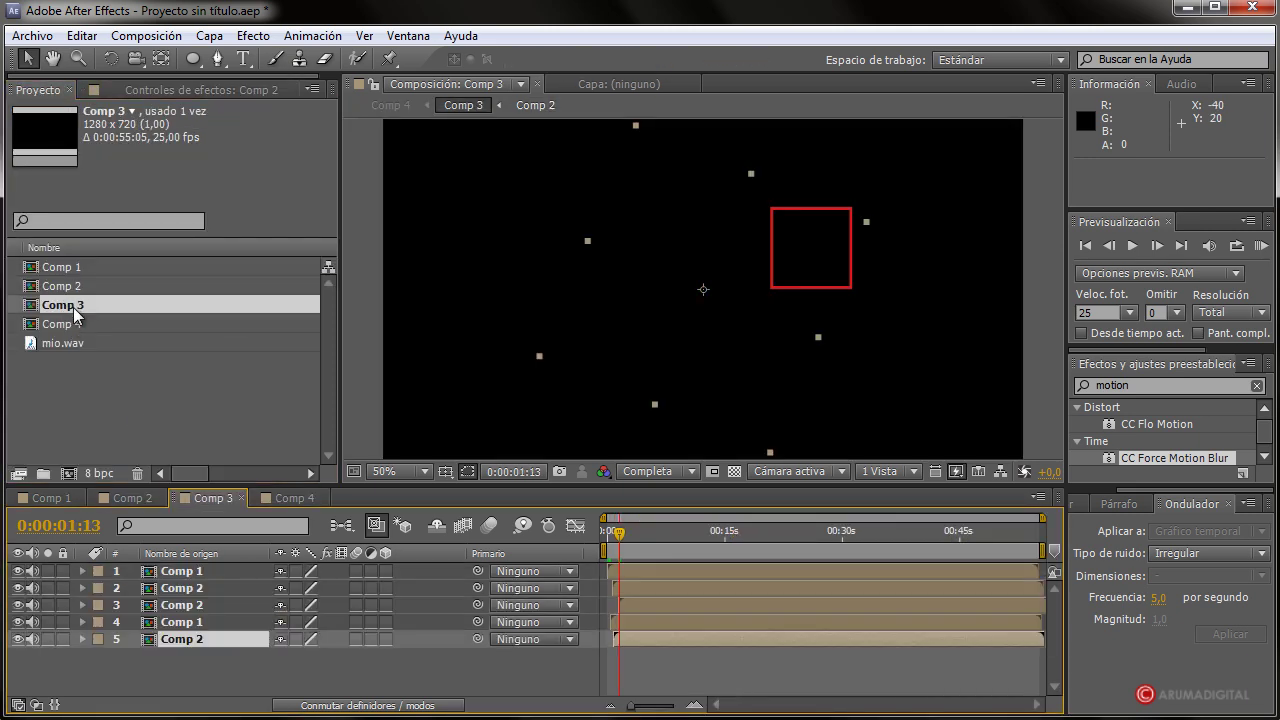
click(212, 606)
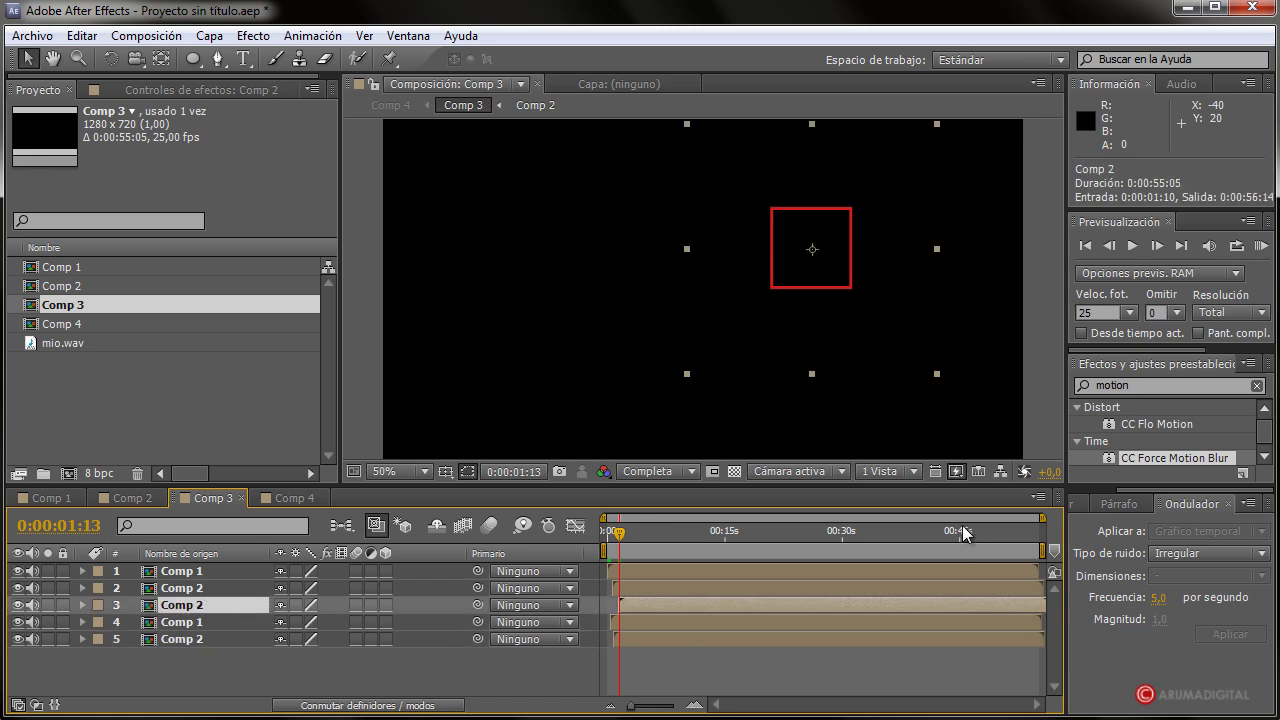
- Search effects for 'colo' and scroll to Corrección de color > Cambio de color
click(1166, 388)
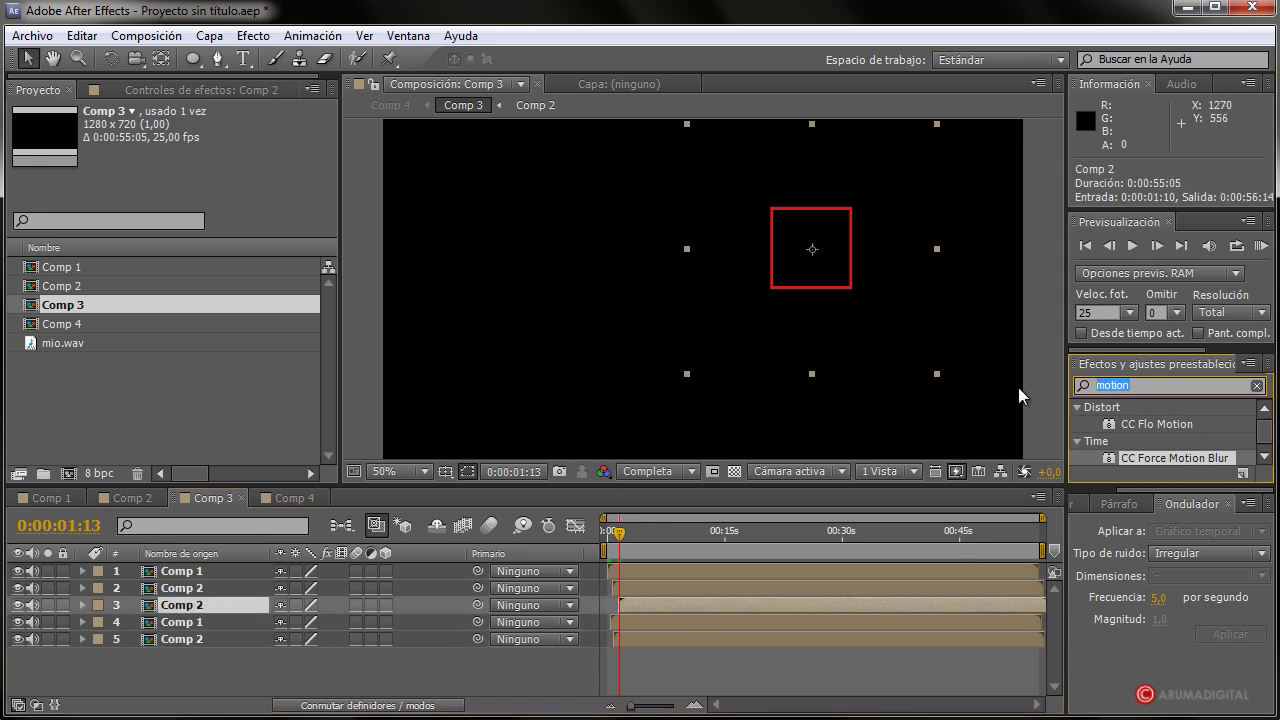
text(colo)
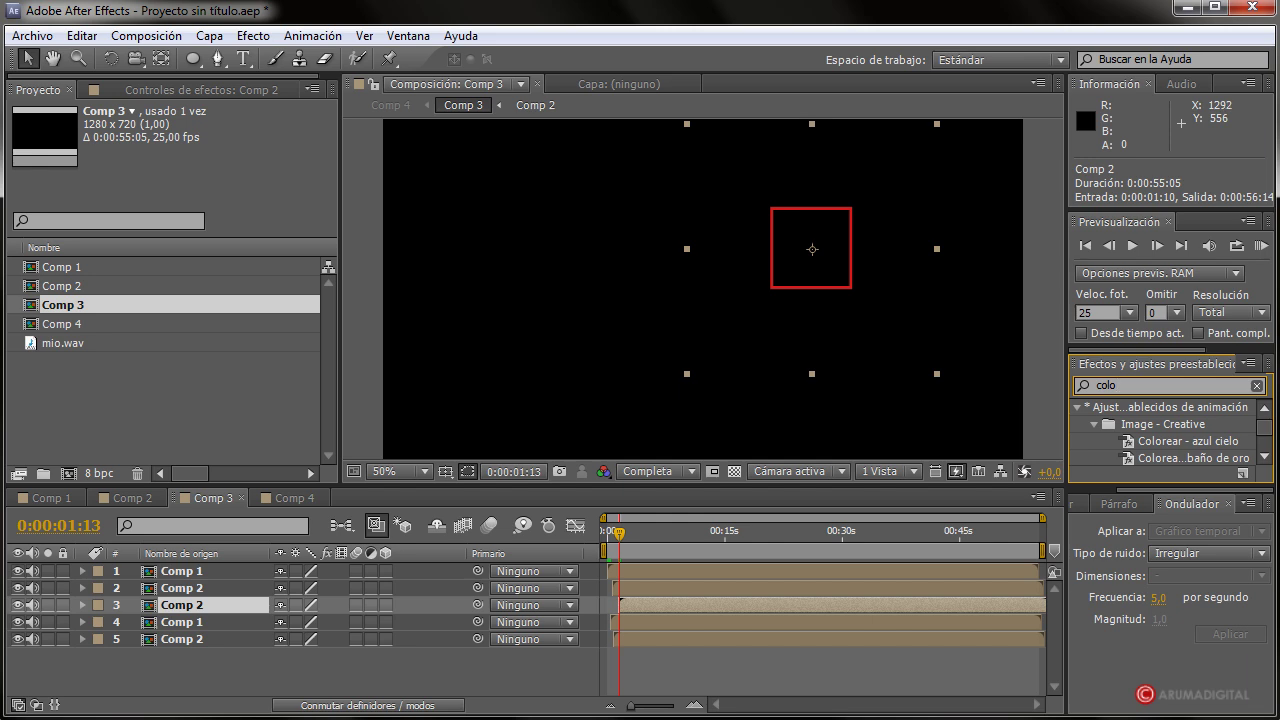
click(1268, 457)
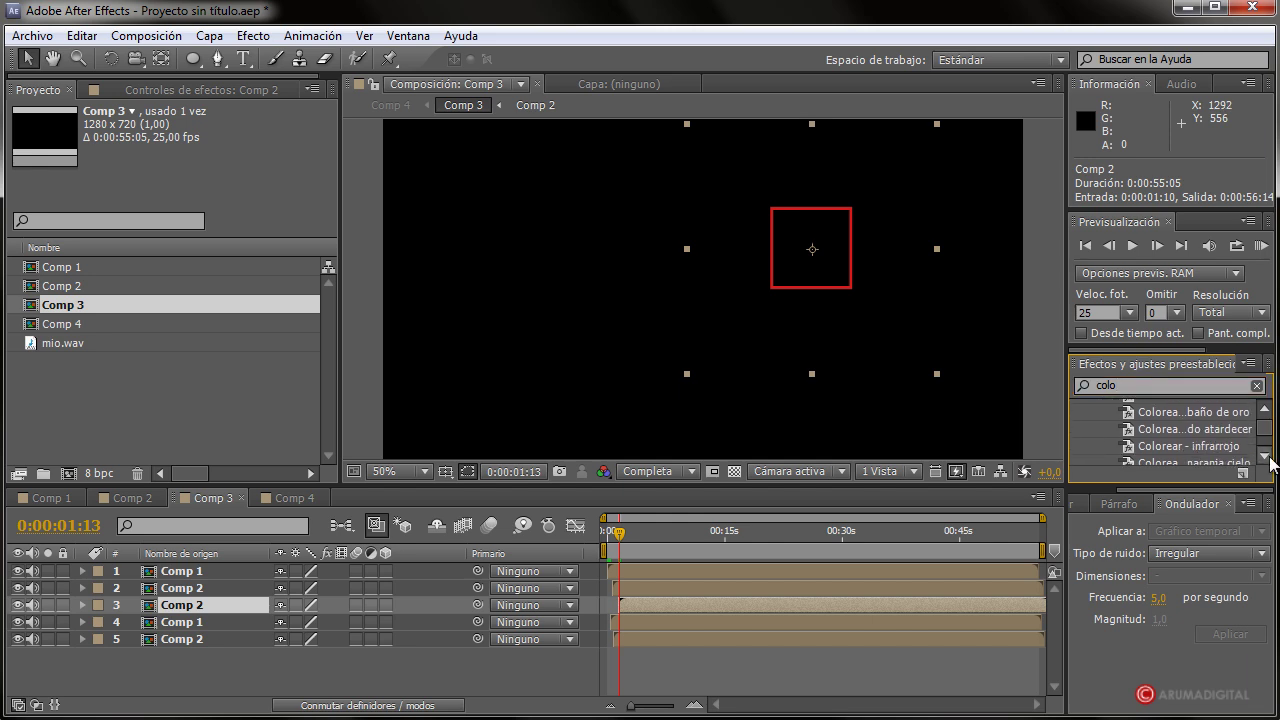
click(1268, 457)
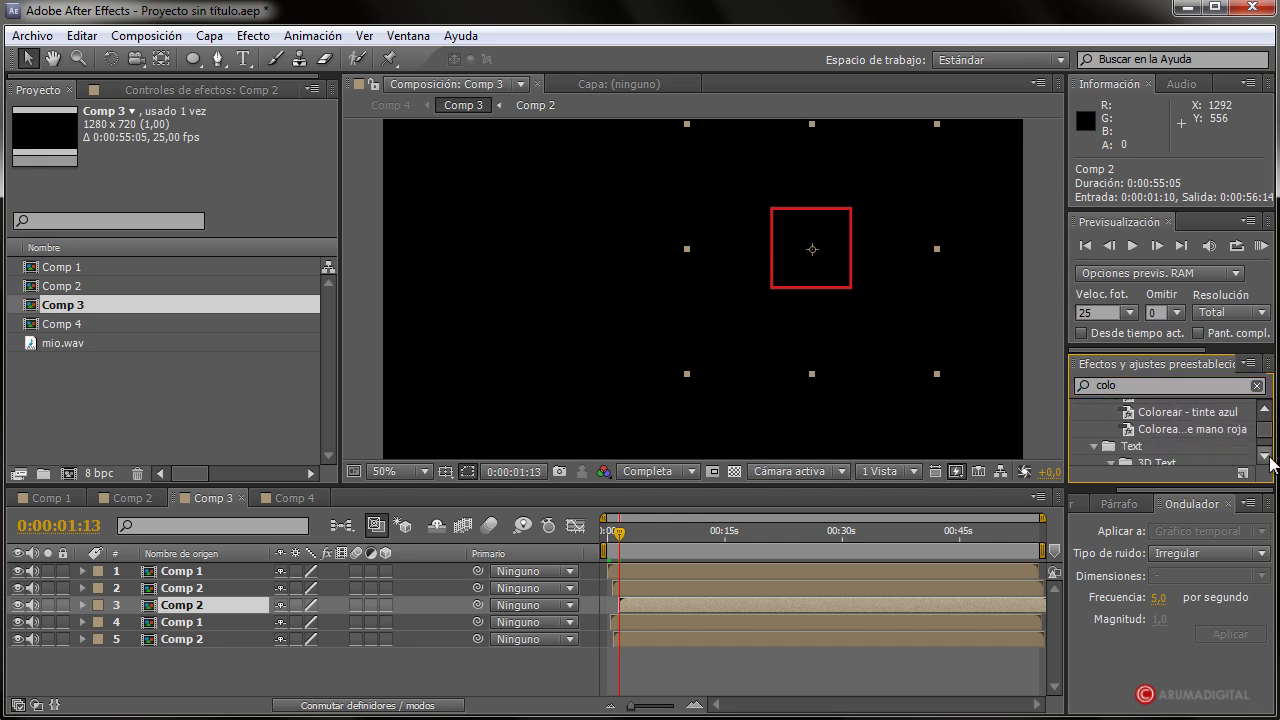
click(1268, 457)
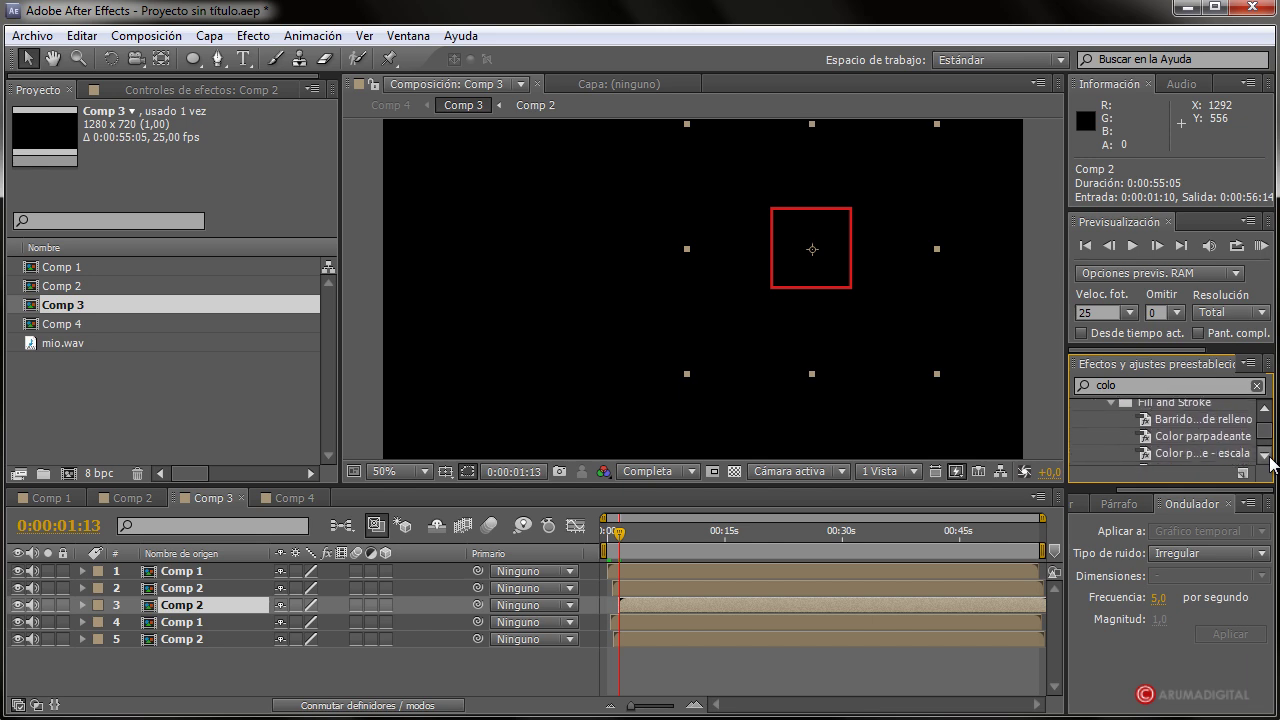
click(1268, 457)
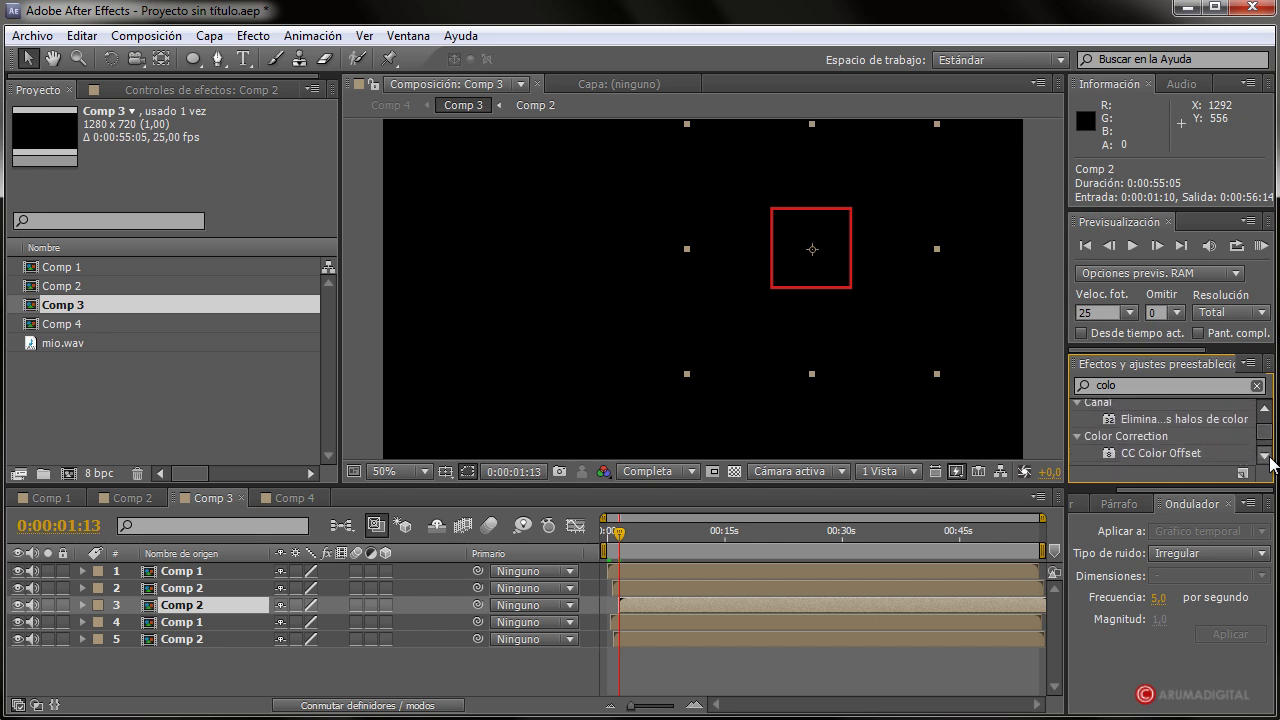
click(1268, 457)
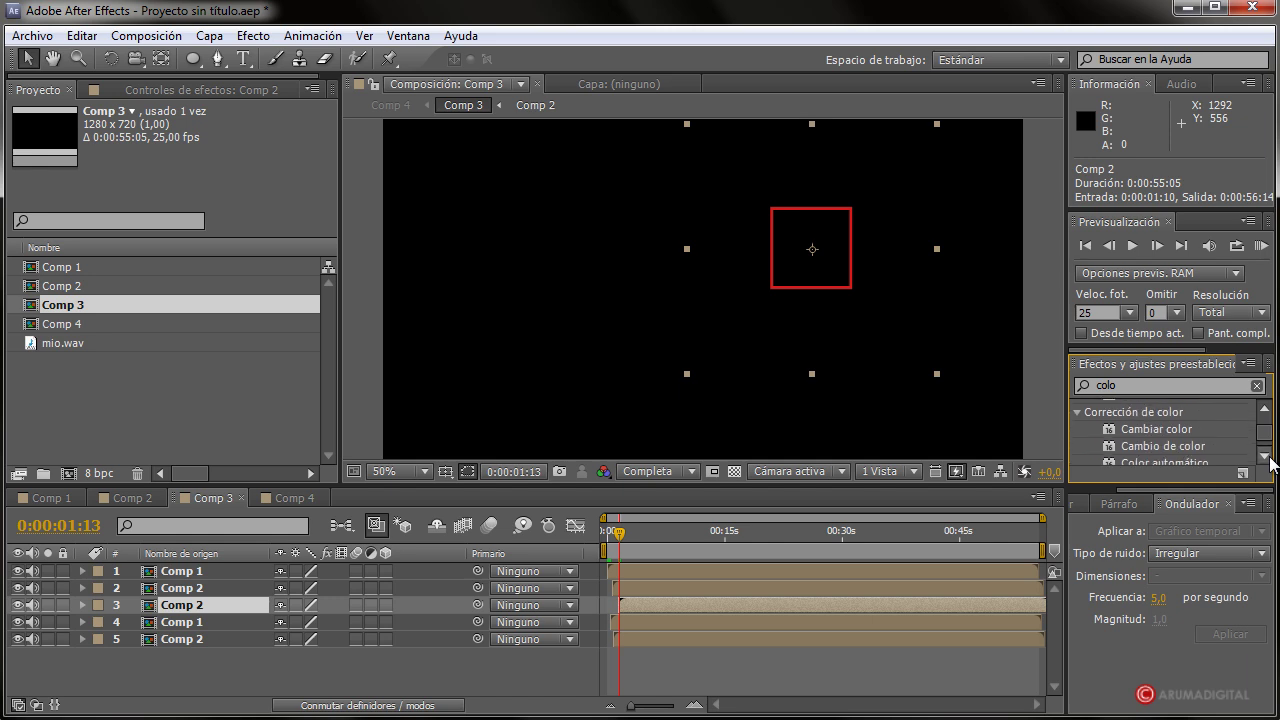
- Apply Cambio de color to layer 3 with target colour A set to blue 1414DB
drag(1185, 447, 197, 612)
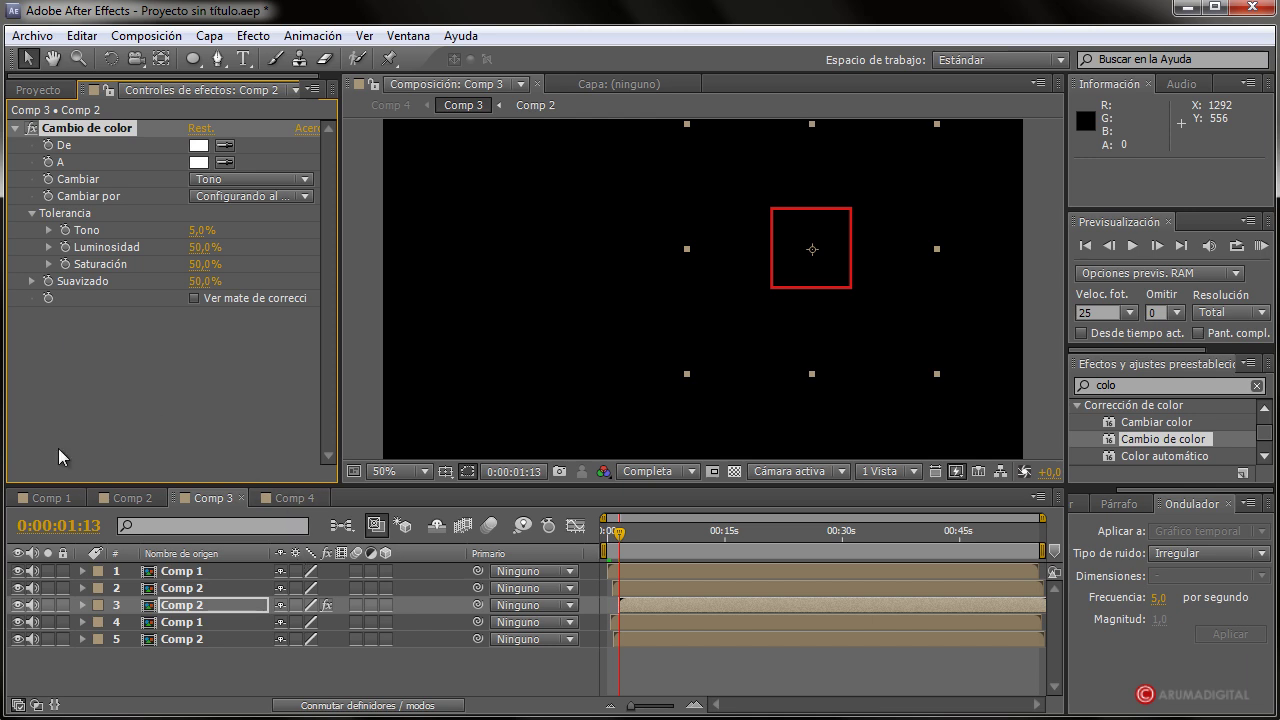
click(17, 605)
click(17, 605)
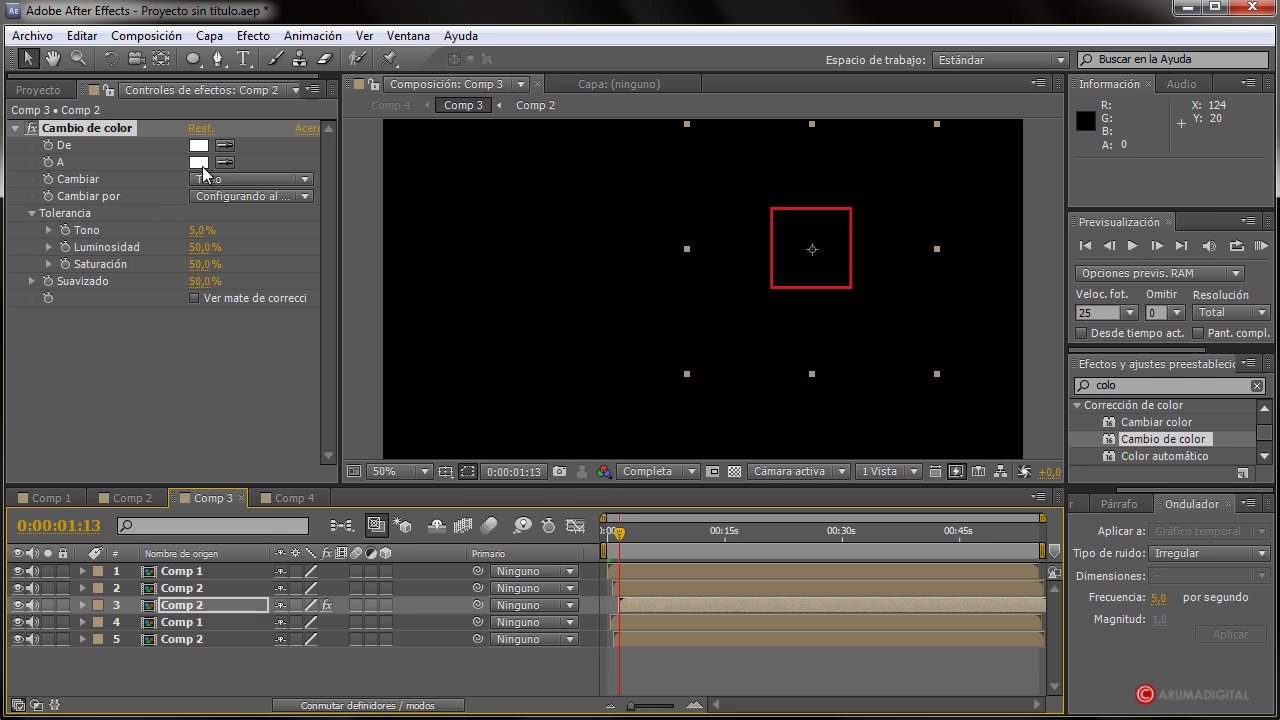
click(200, 163)
click(491, 458)
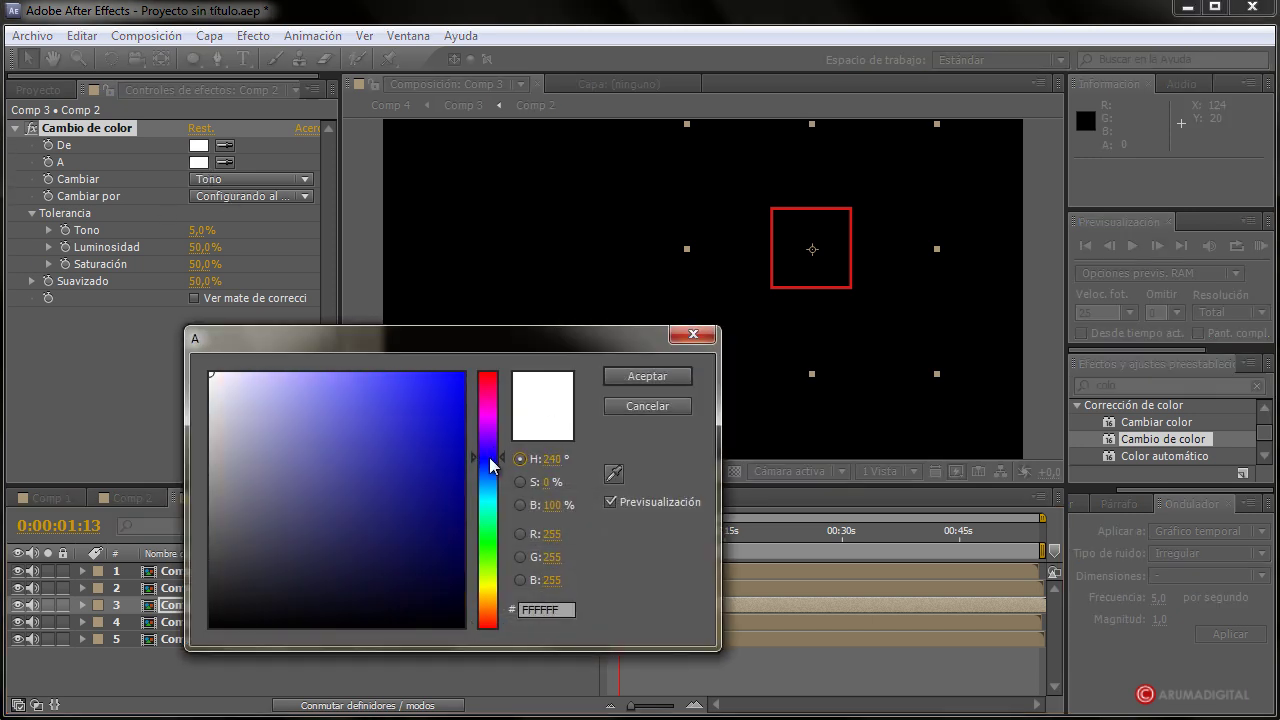
drag(420, 431, 441, 408)
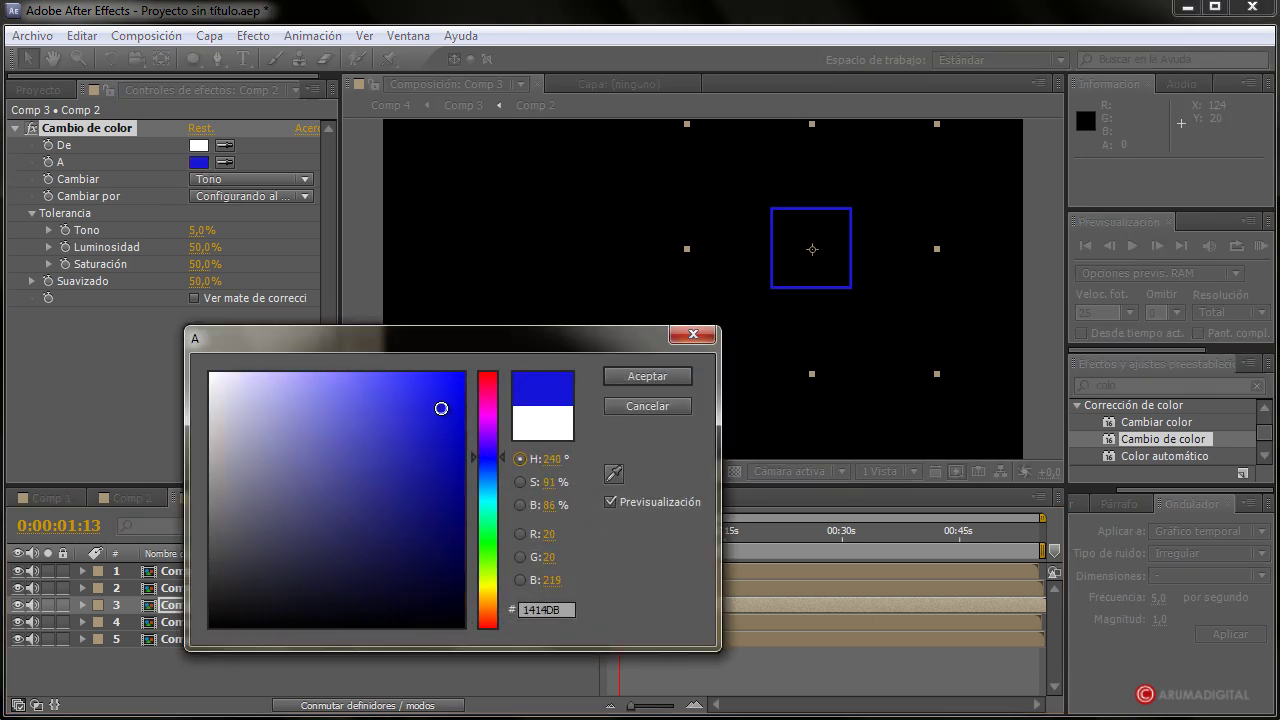
click(646, 376)
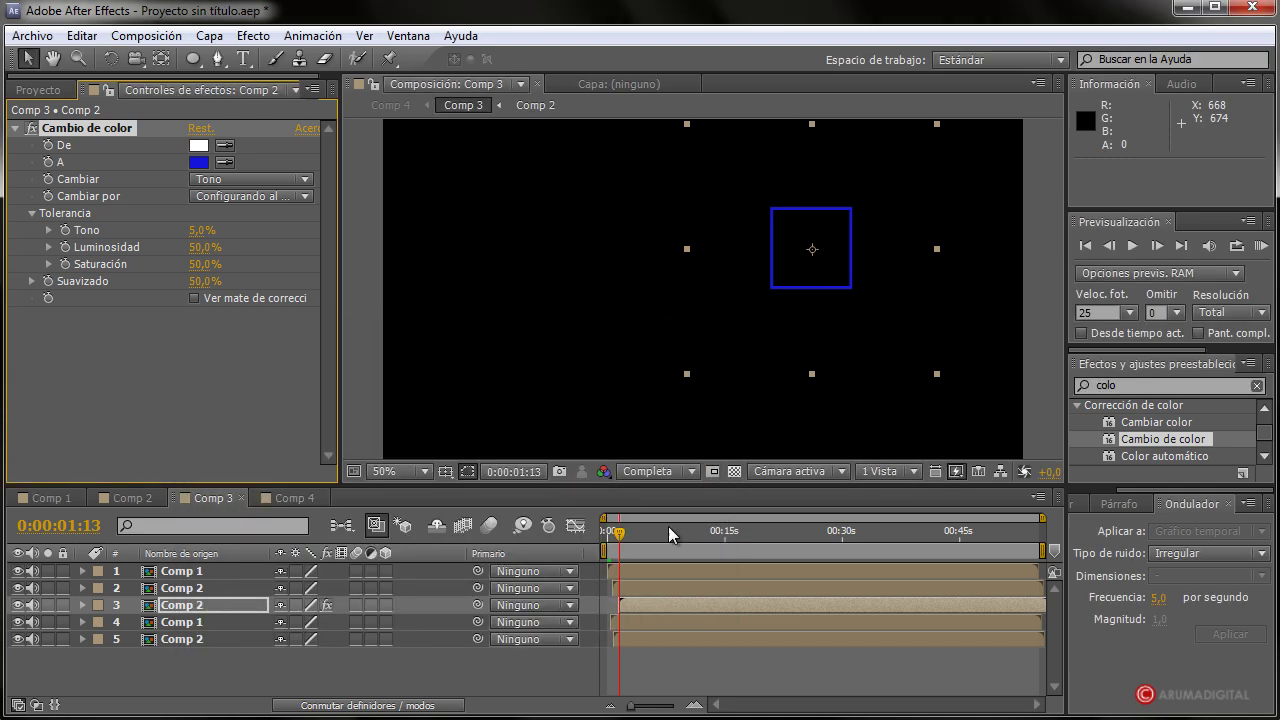
- Scrub to 0:00:00:22 to check the recolouring and identify layer 5's square
drag(621, 537, 611, 531)
drag(621, 526, 615, 526)
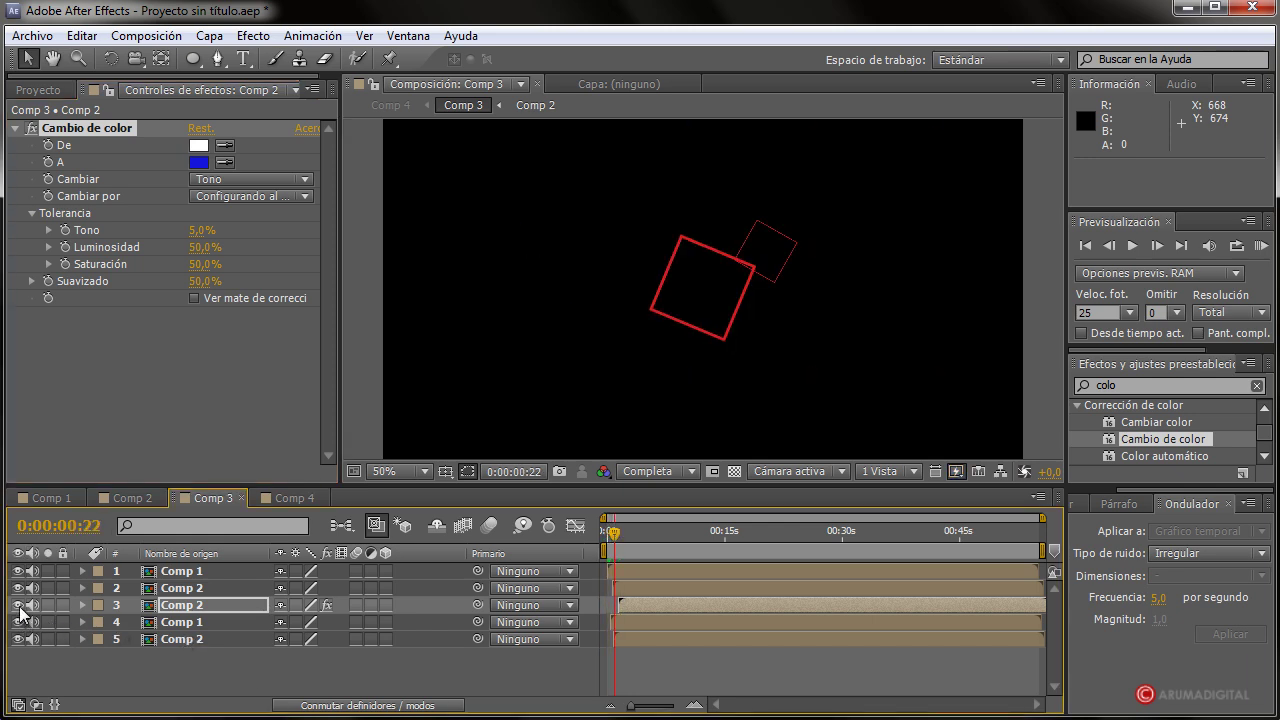
click(17, 644)
click(17, 644)
- Apply Cambio de color to layer 5 with target colour A set to yellow-green (hue 78°)
click(194, 641)
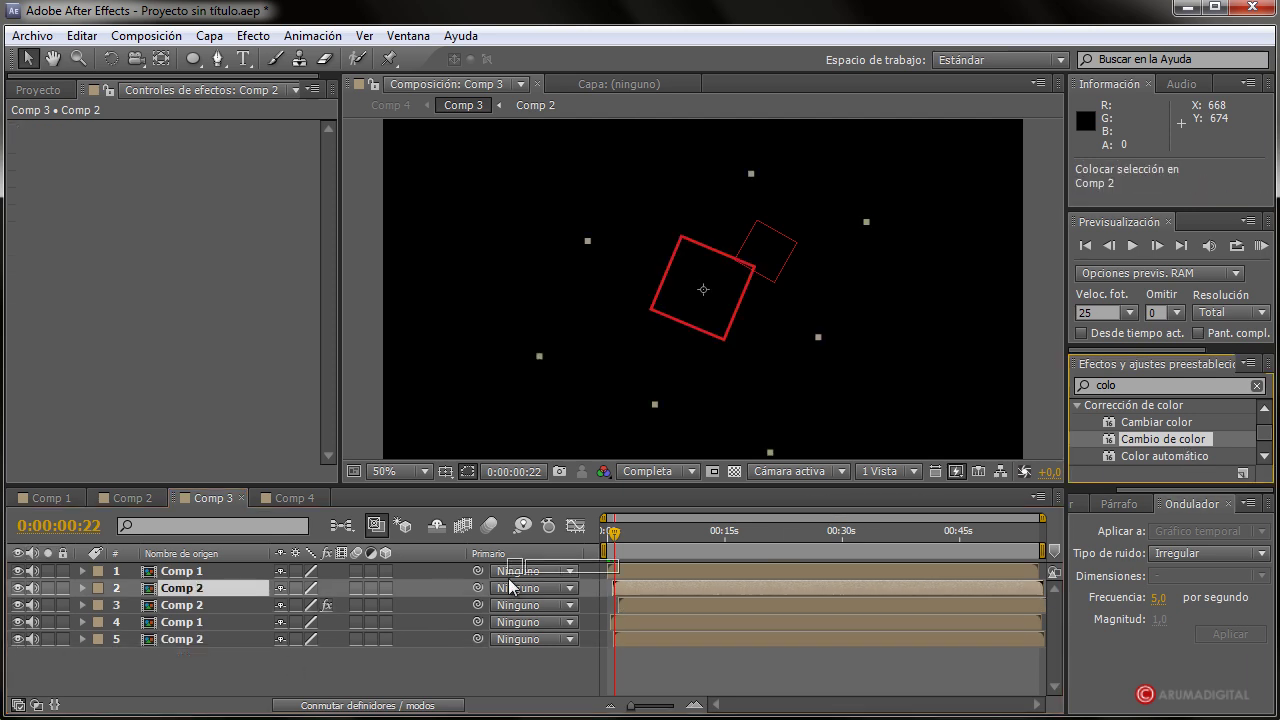
drag(1185, 441, 182, 645)
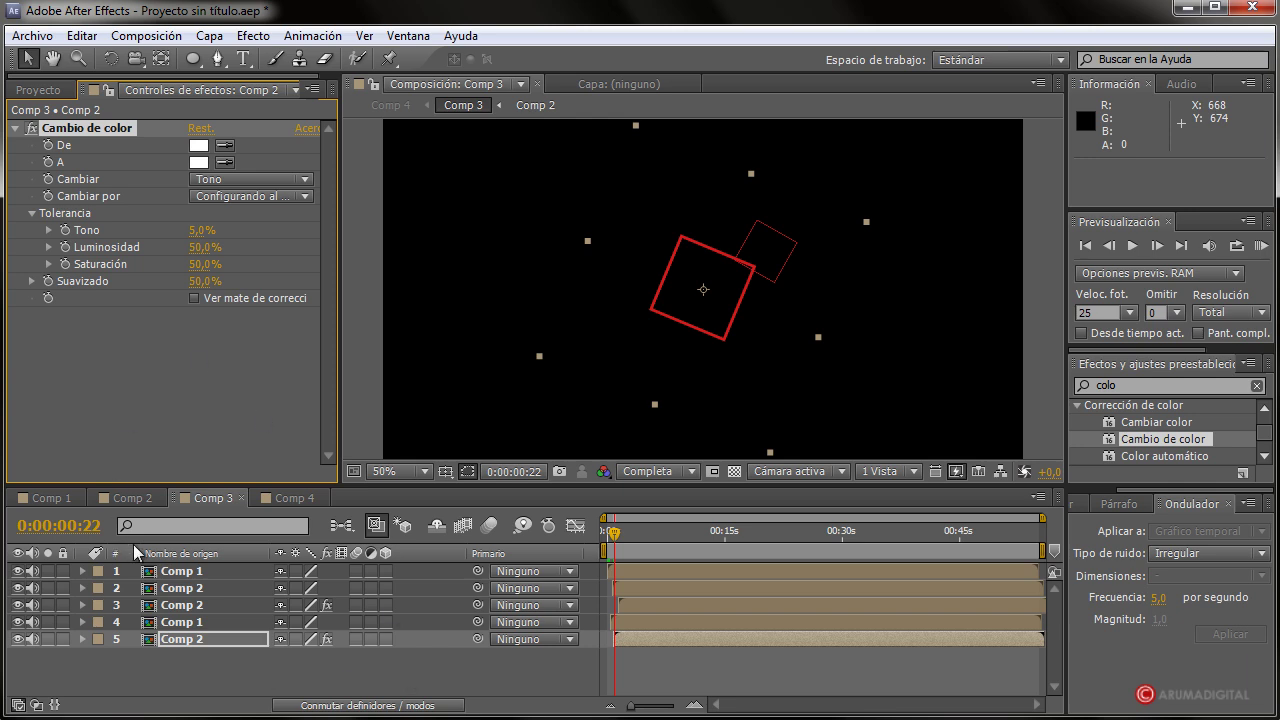
click(201, 162)
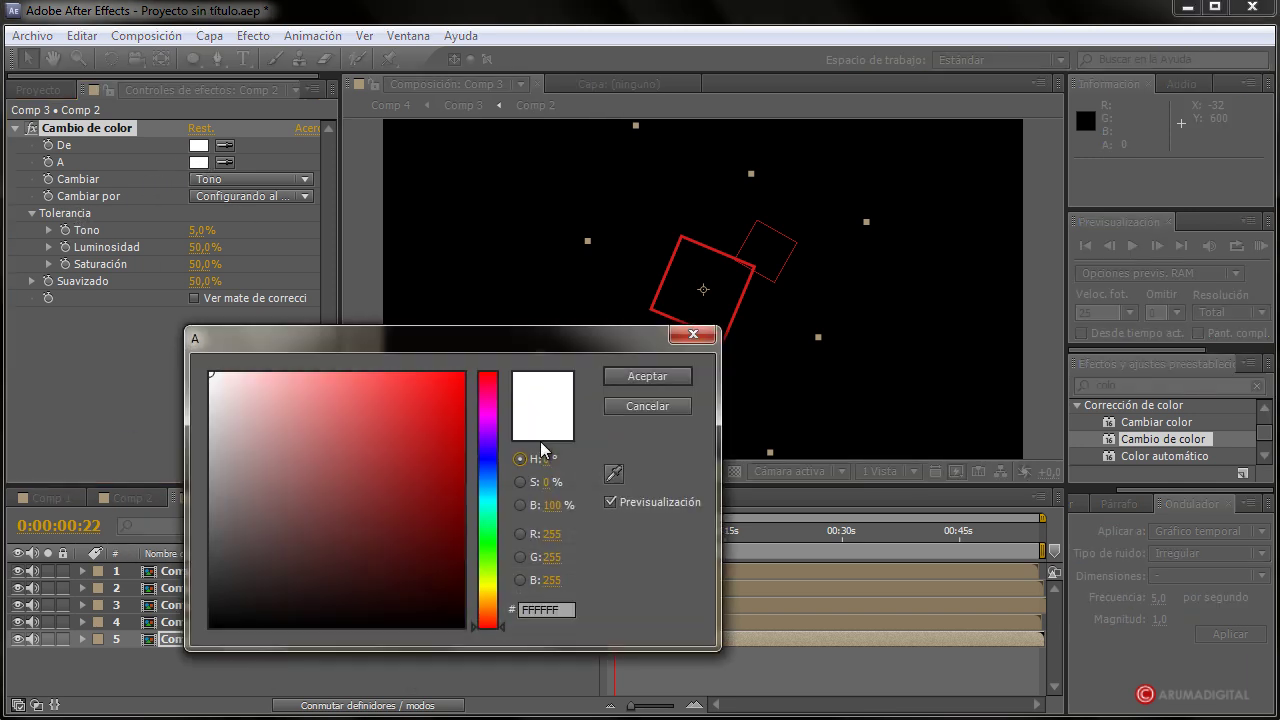
drag(493, 487, 487, 574)
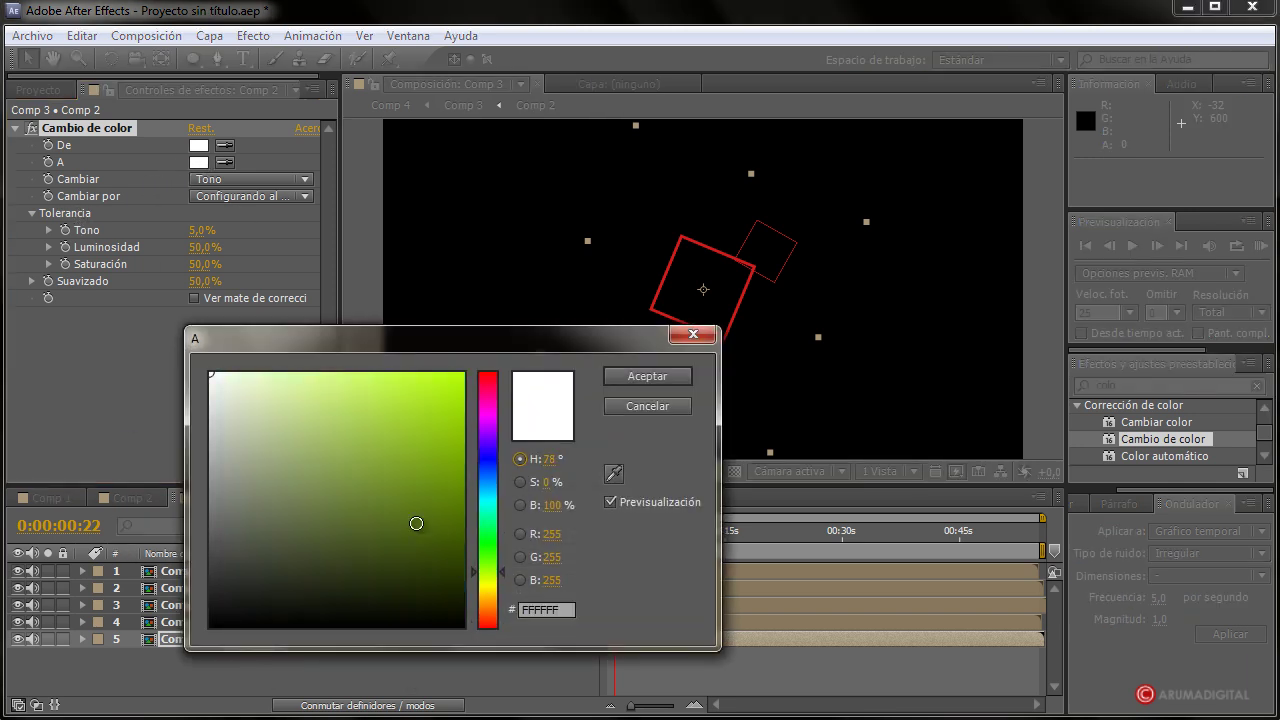
drag(430, 405, 440, 390)
click(647, 376)
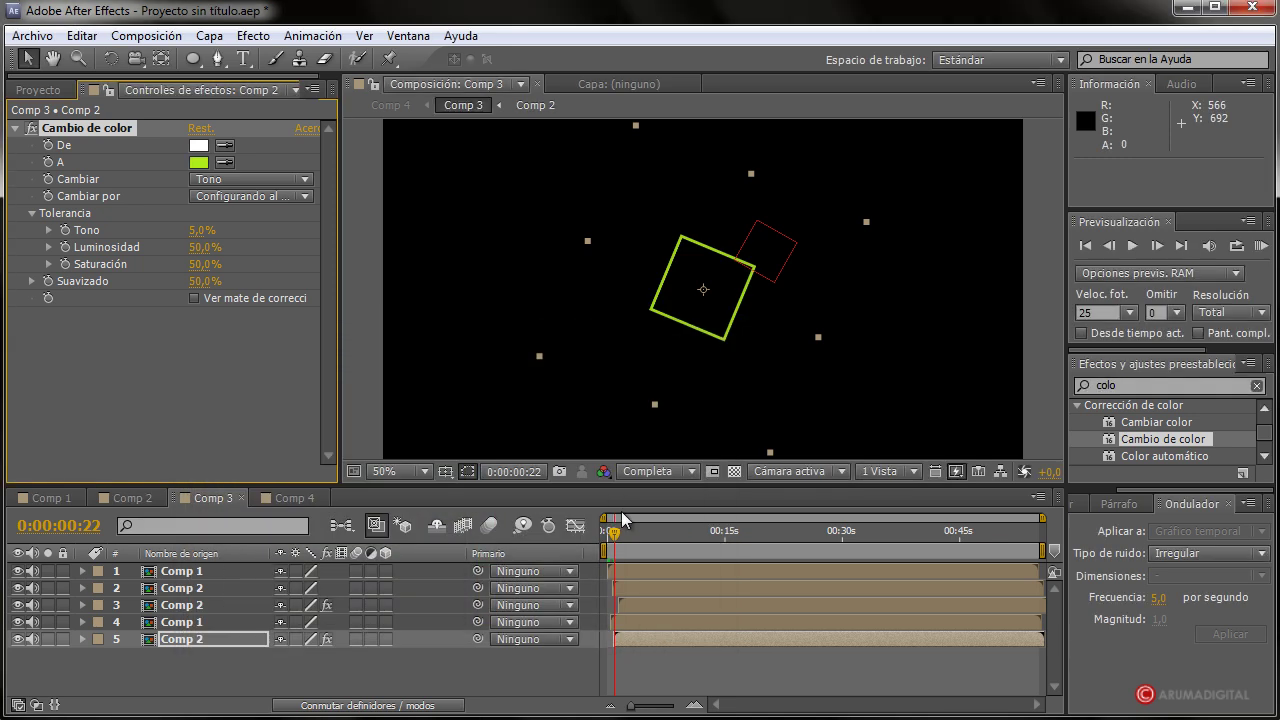
drag(614, 536, 605, 536)
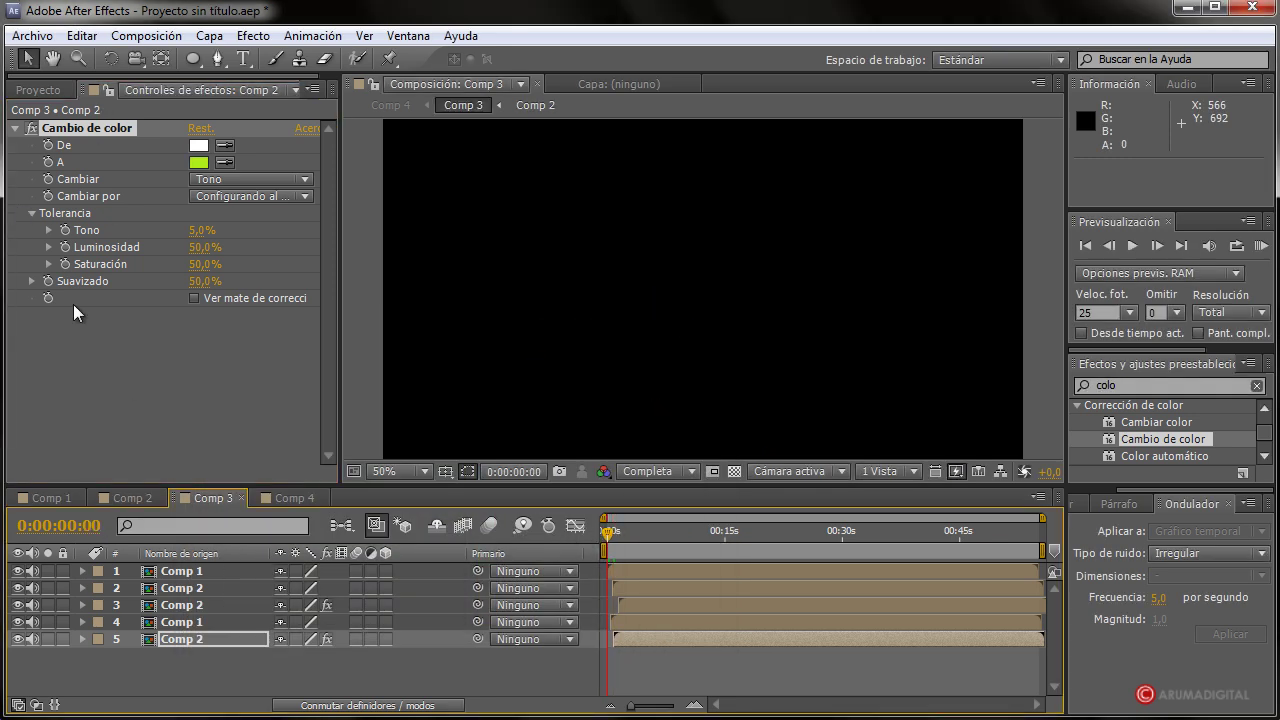
click(38, 90)
- Open Comp 4 and start a RAM preview of the finished animation
double_click(75, 324)
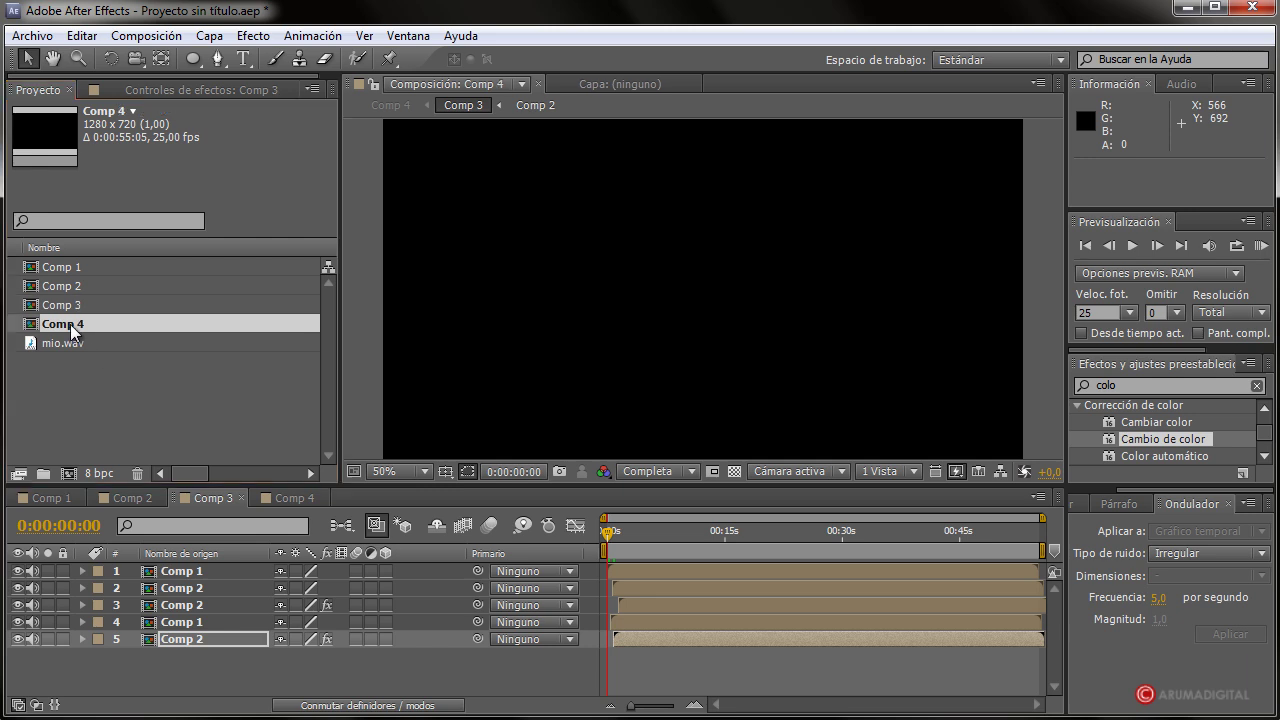
click(467, 471)
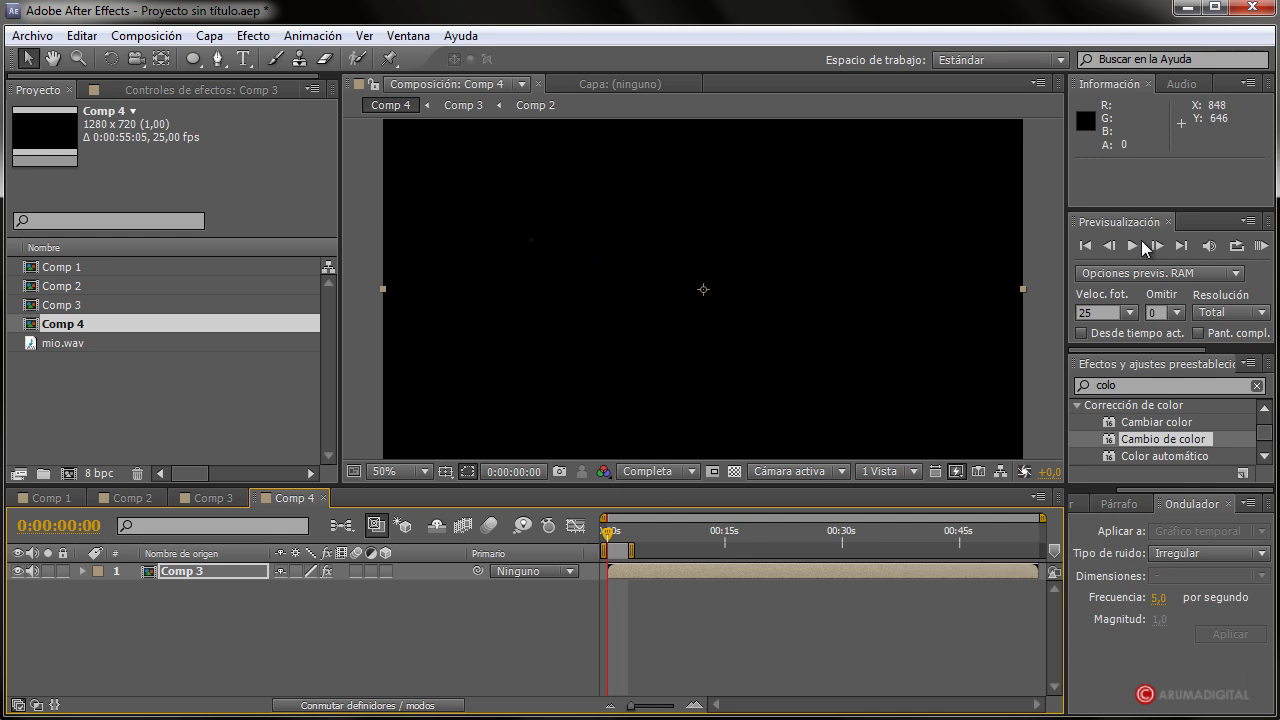
click(1261, 245)
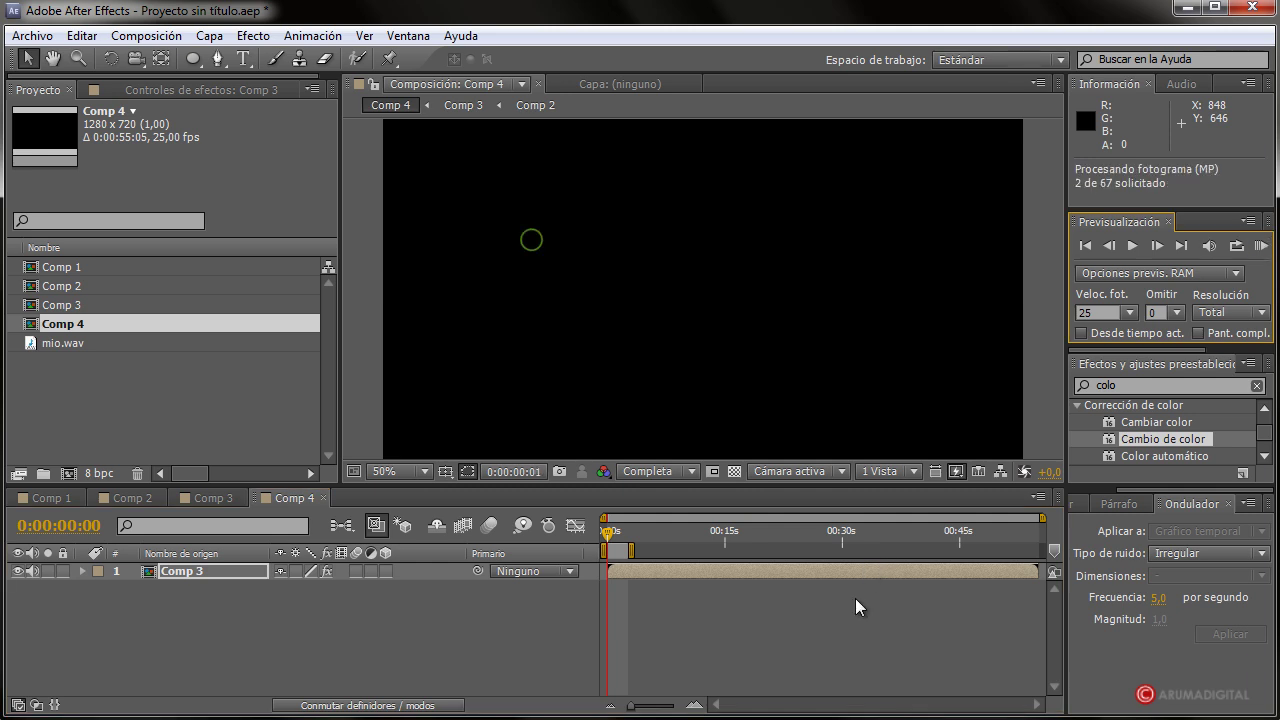